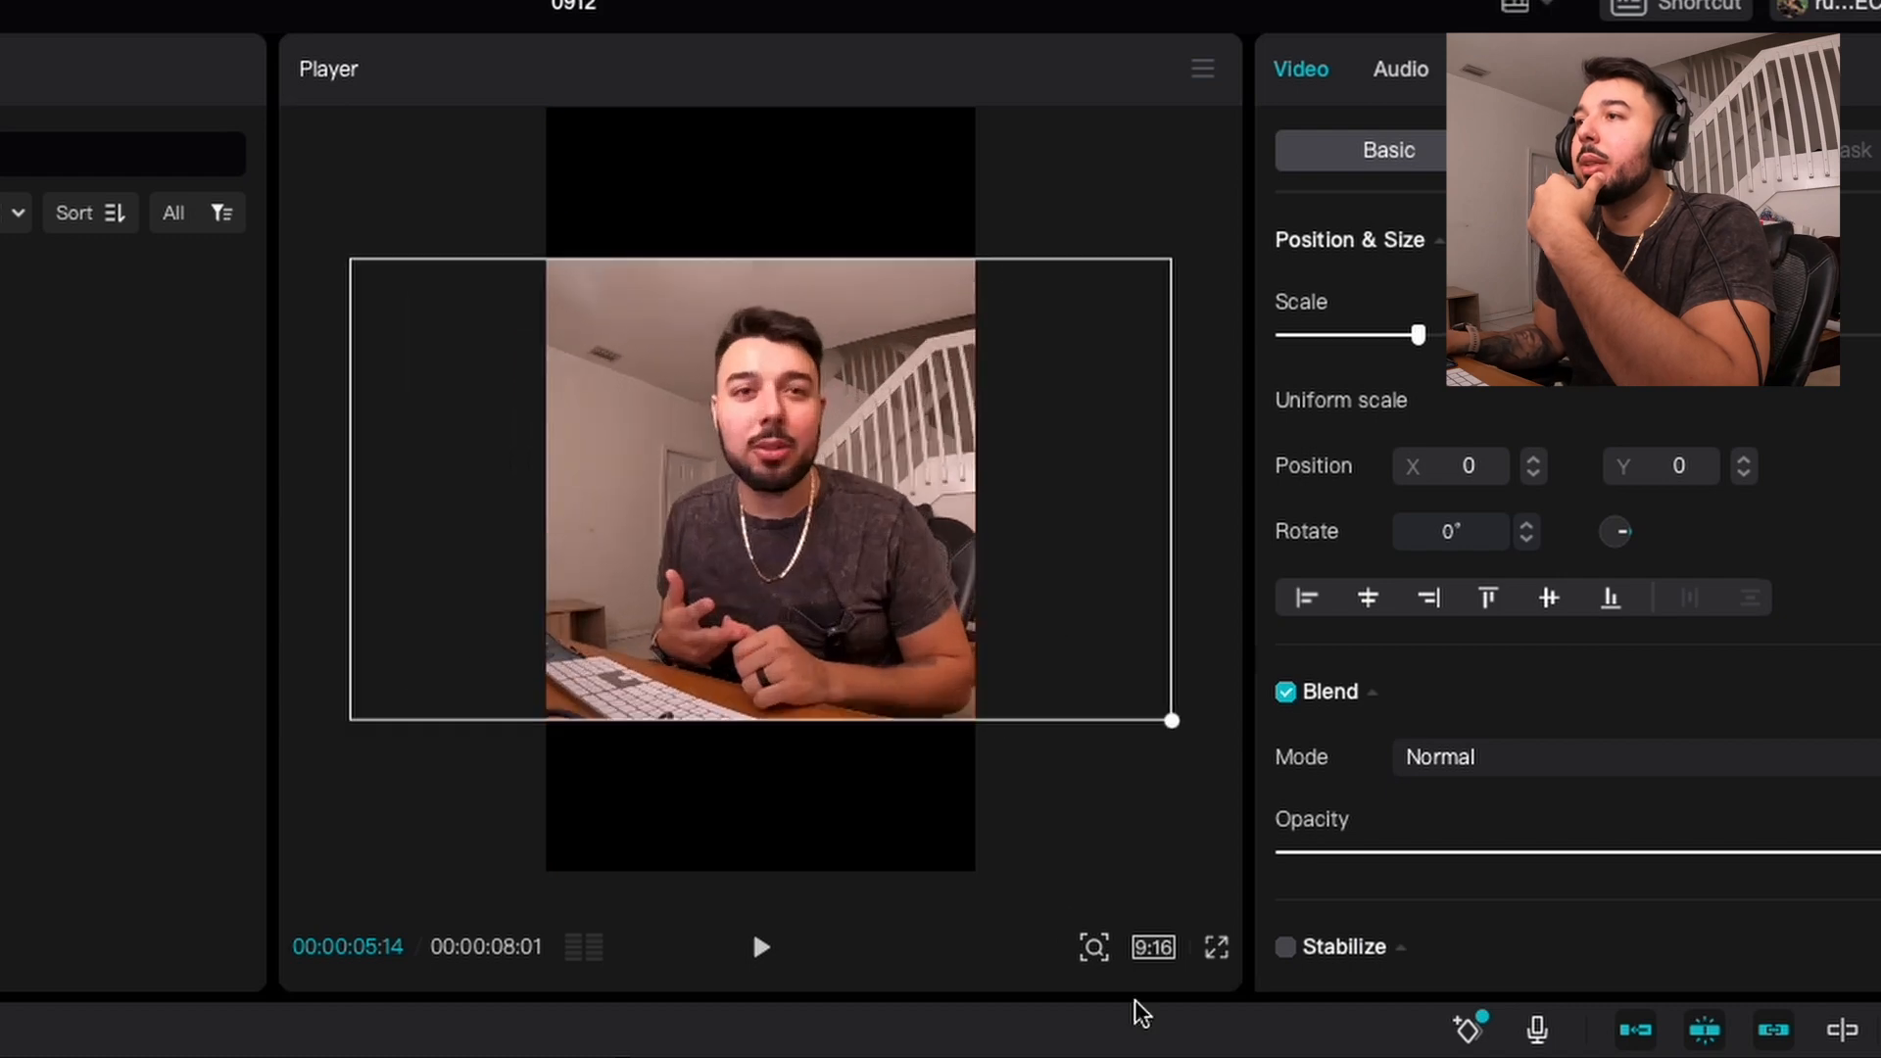
Step: Enlarge and reposition the video clip so it fills the 9:16 frame
{"action": "left_click_drag", "start_coordinate": [1004, 526], "coordinate": [968, 534]}
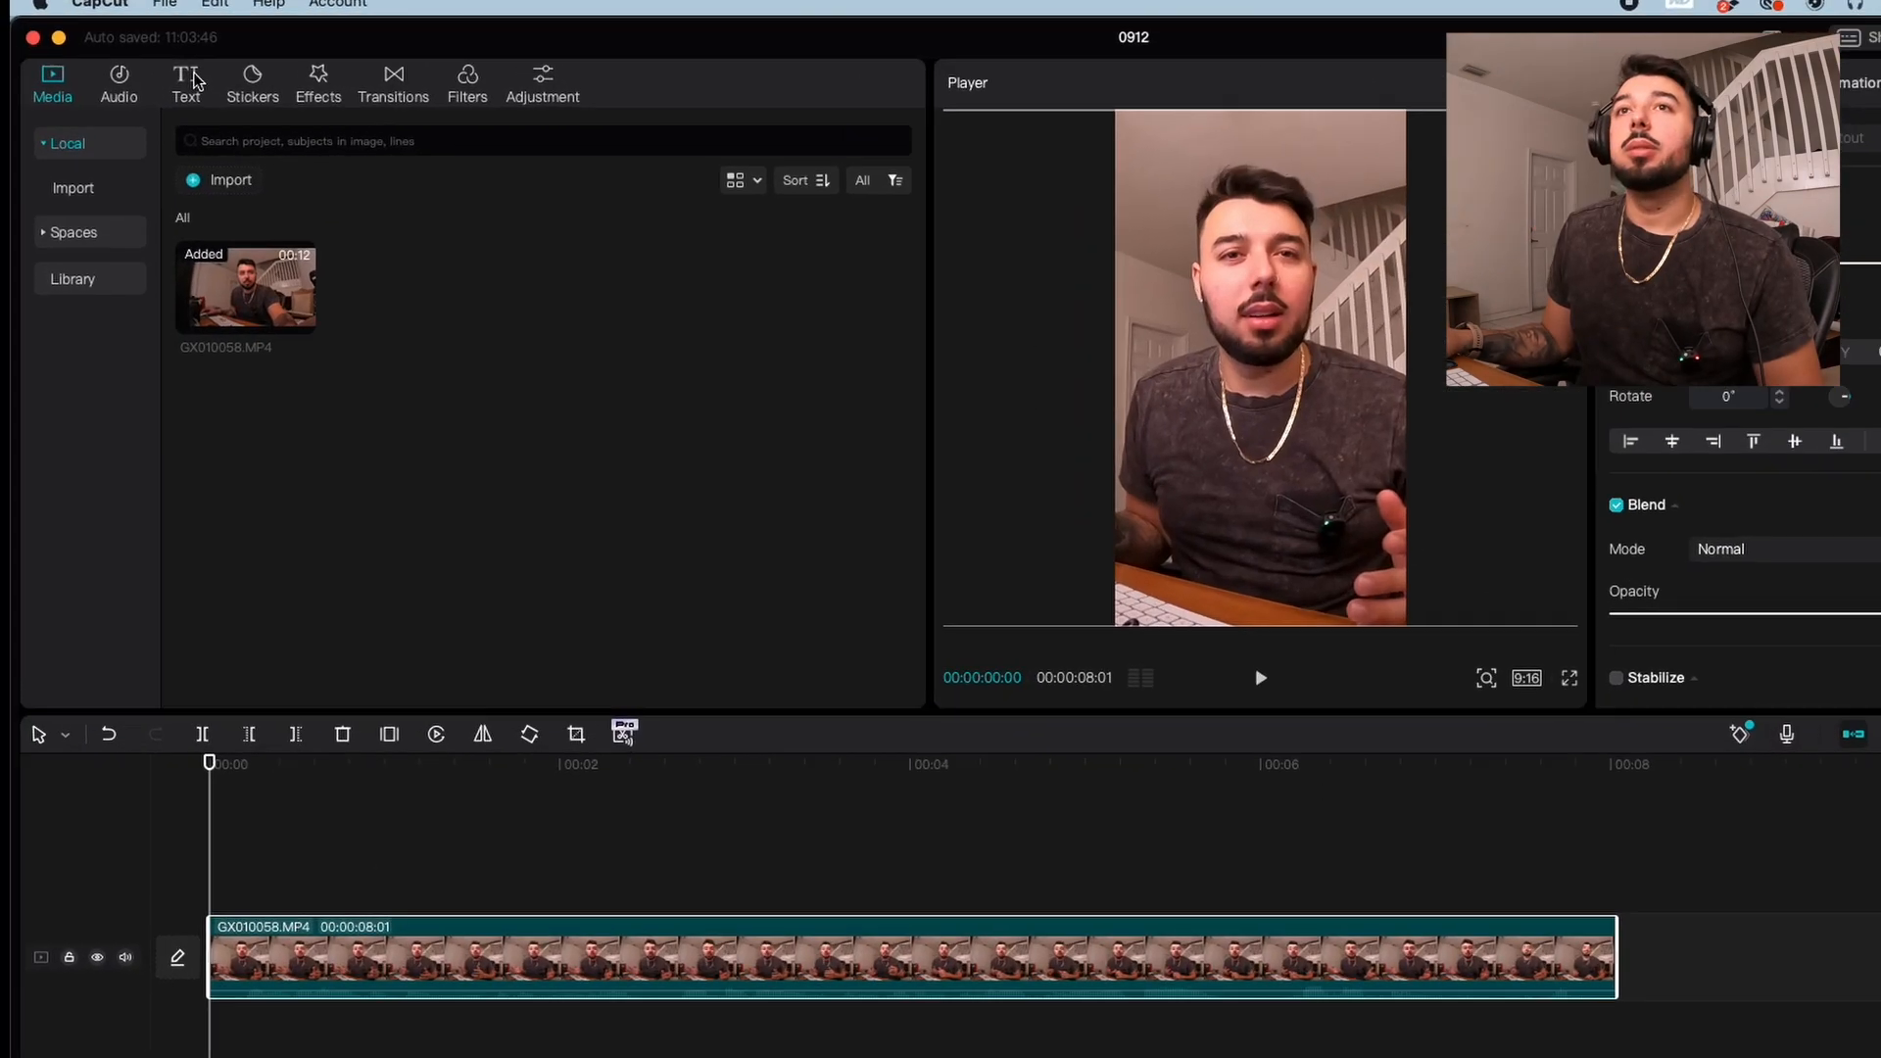
Step: Place a default text clip above the video at the start of the timeline, reading ARE THESE
{"action": "left_click", "coordinate": [148, 76]}
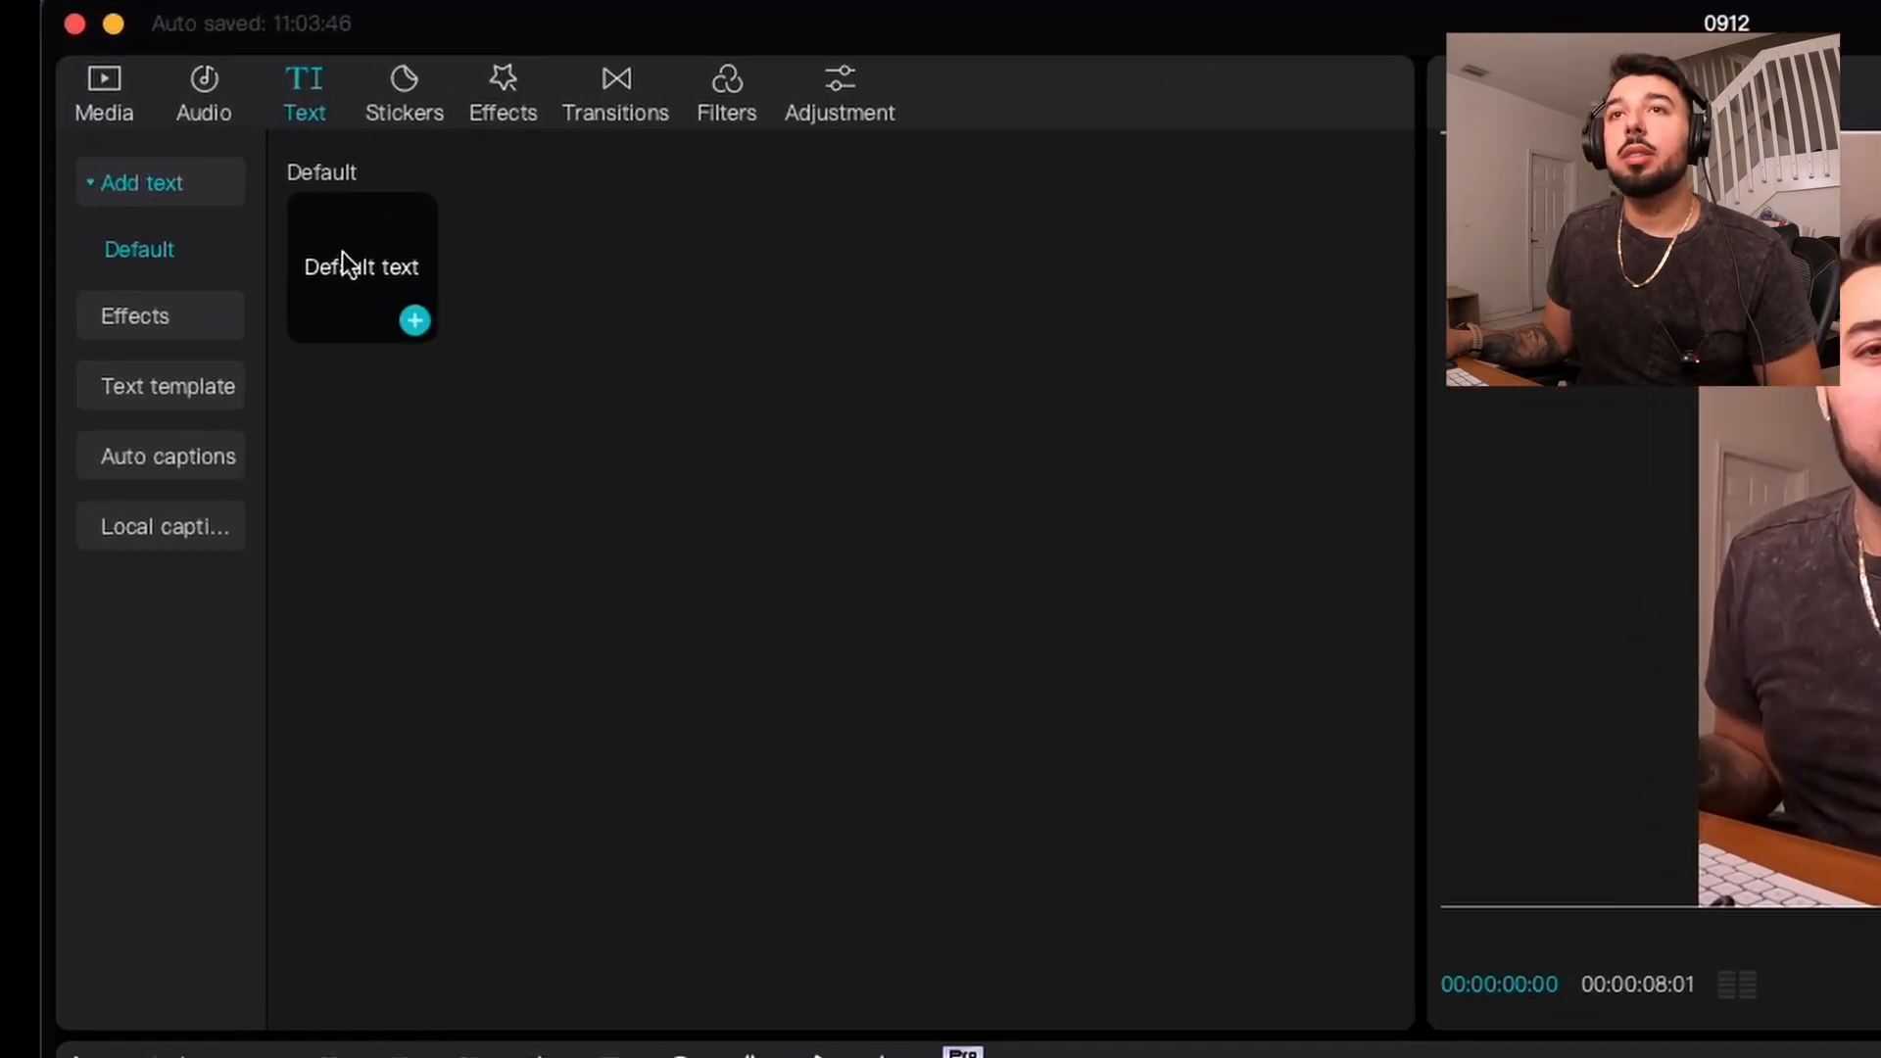
{"action": "left_click_drag", "start_coordinate": [344, 261], "coordinate": [676, 1057]}
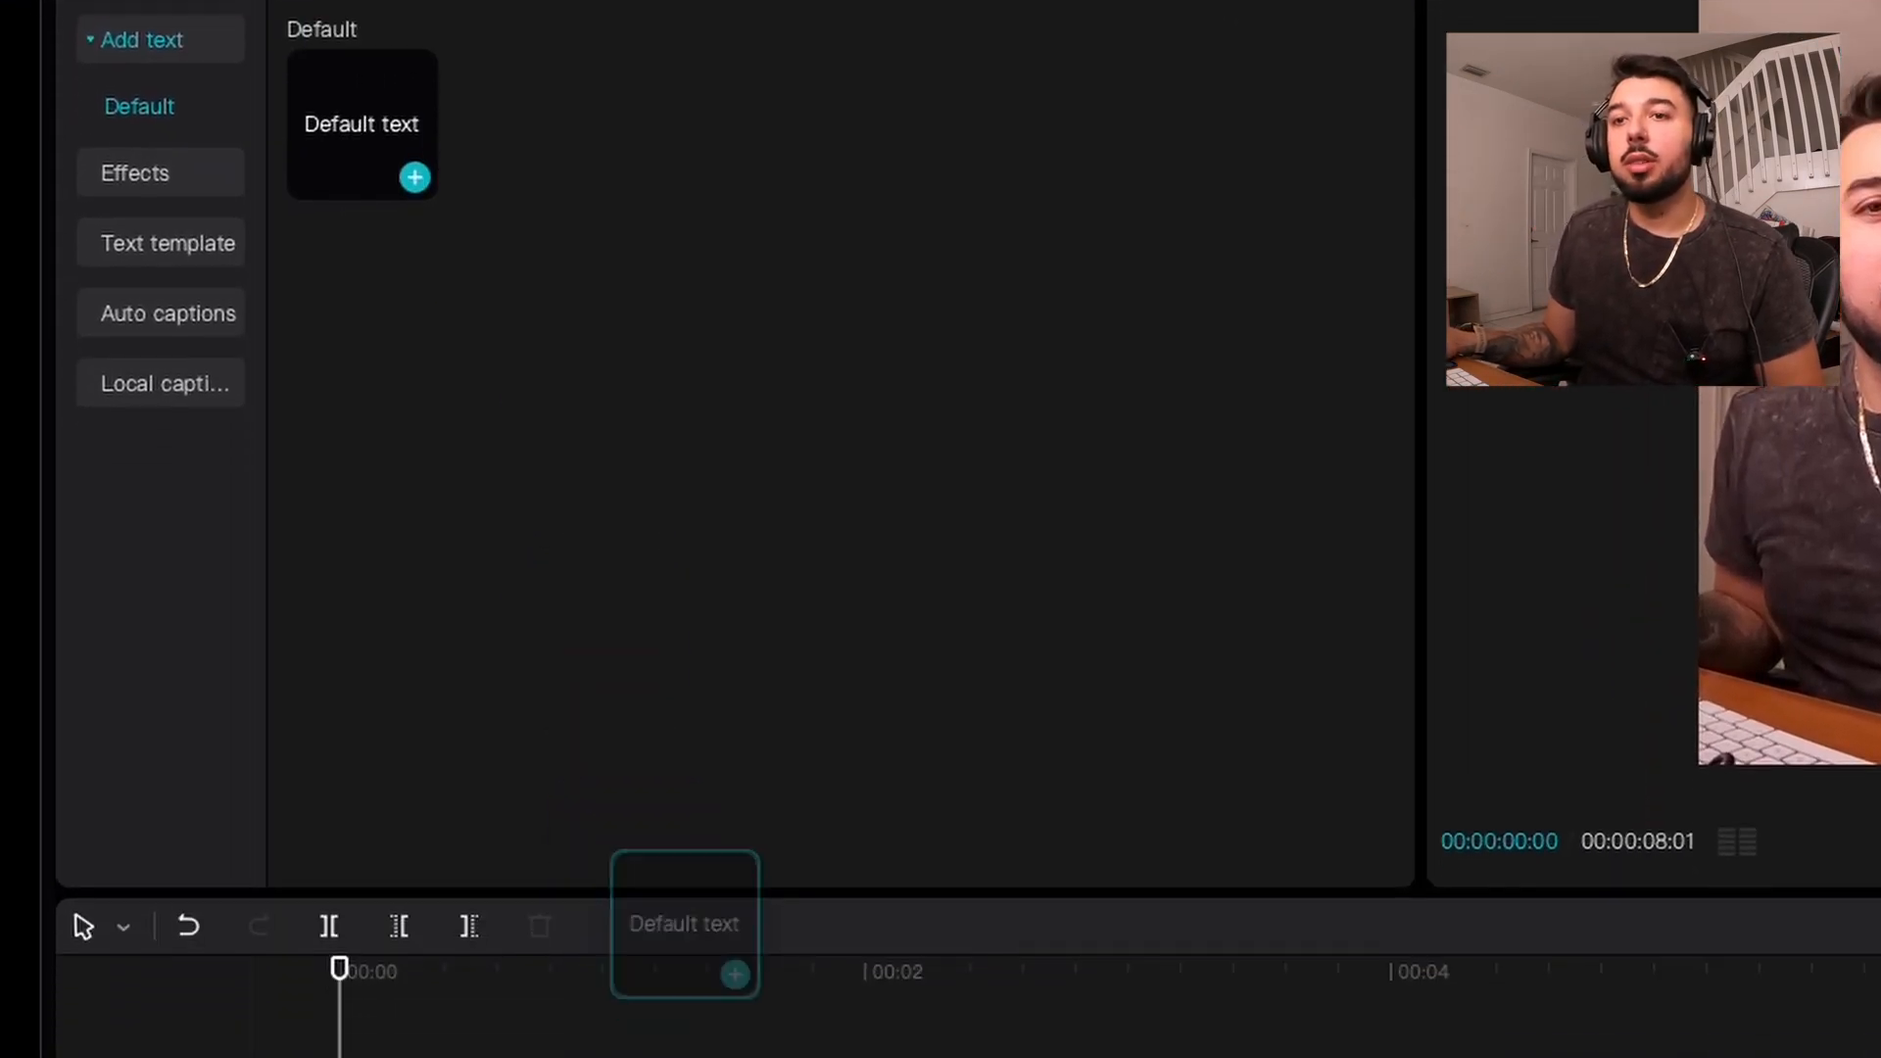
{"action": "left_click_drag", "start_coordinate": [686, 925], "coordinate": [338, 762]}
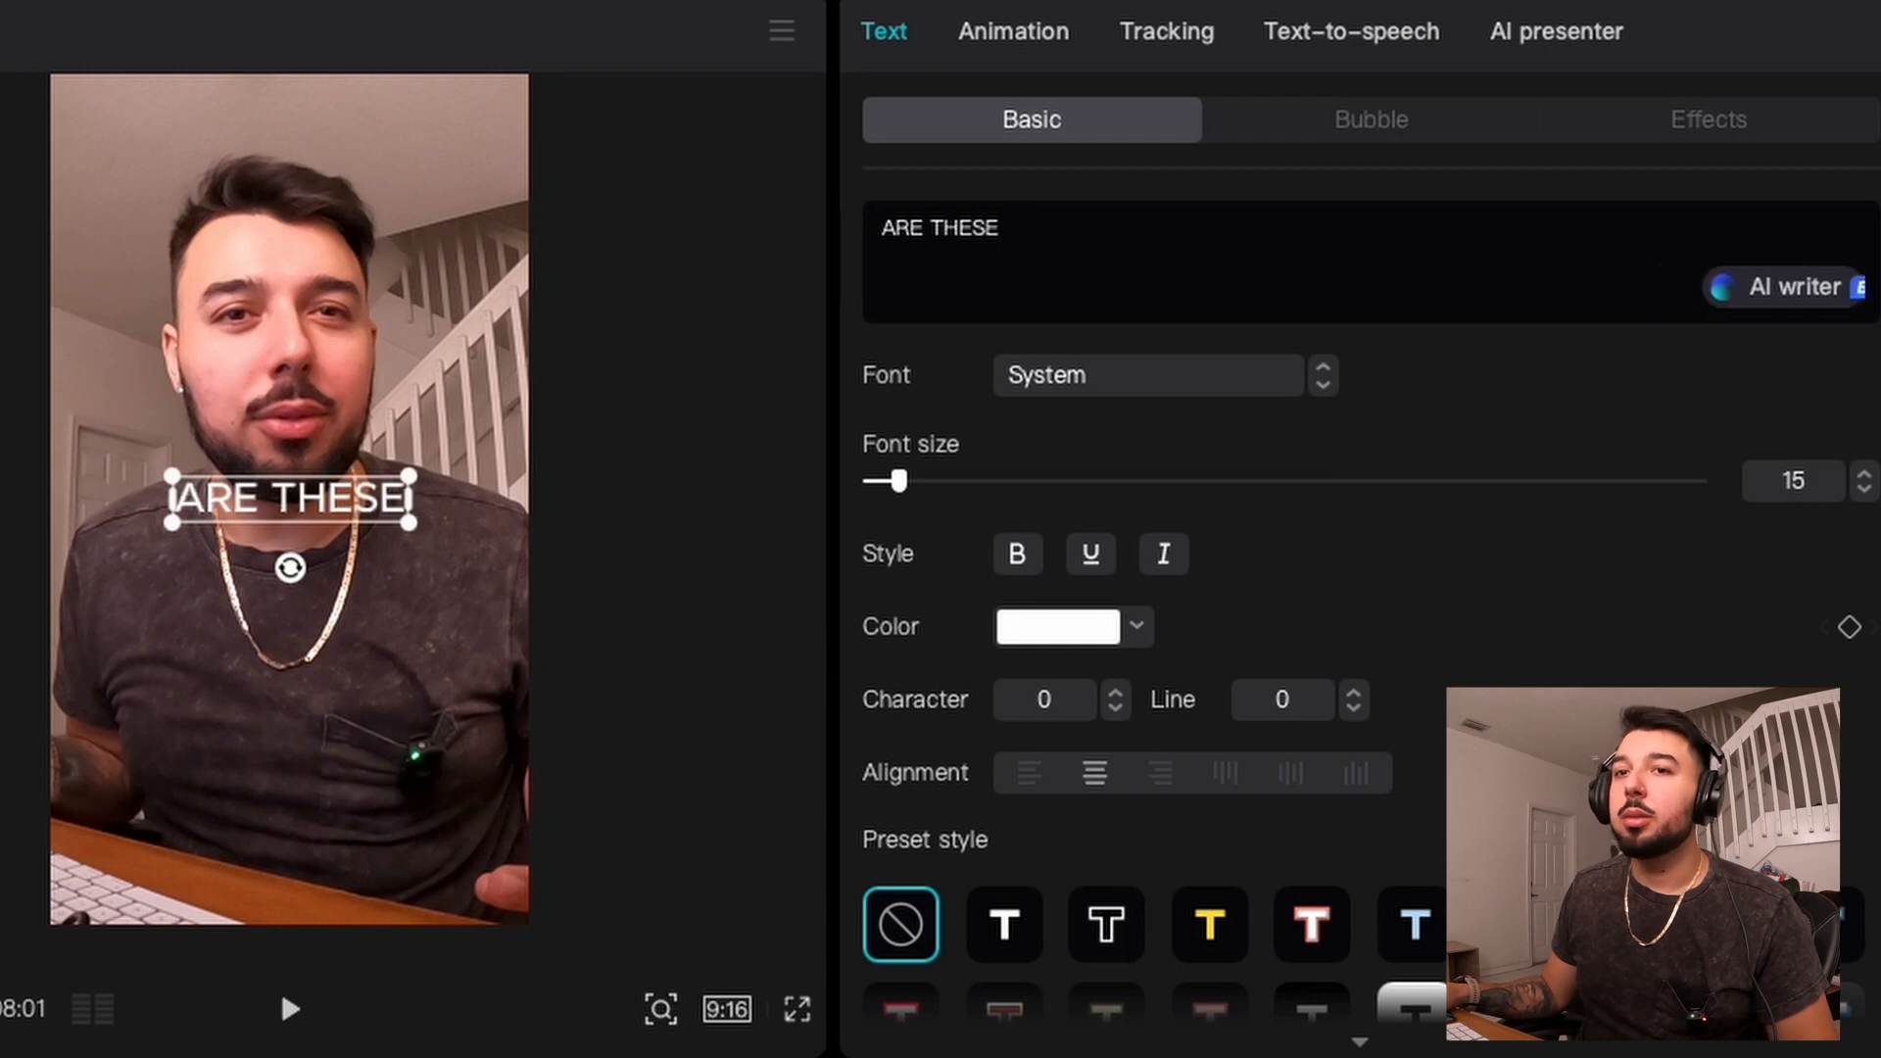
Step: Style the caption in ZY Oliver with the white, black-outlined preset and add the second line EDITING SOFTWARES
{"action": "left_click", "coordinate": [1104, 390]}
{"action": "left_click", "coordinate": [1162, 573]}
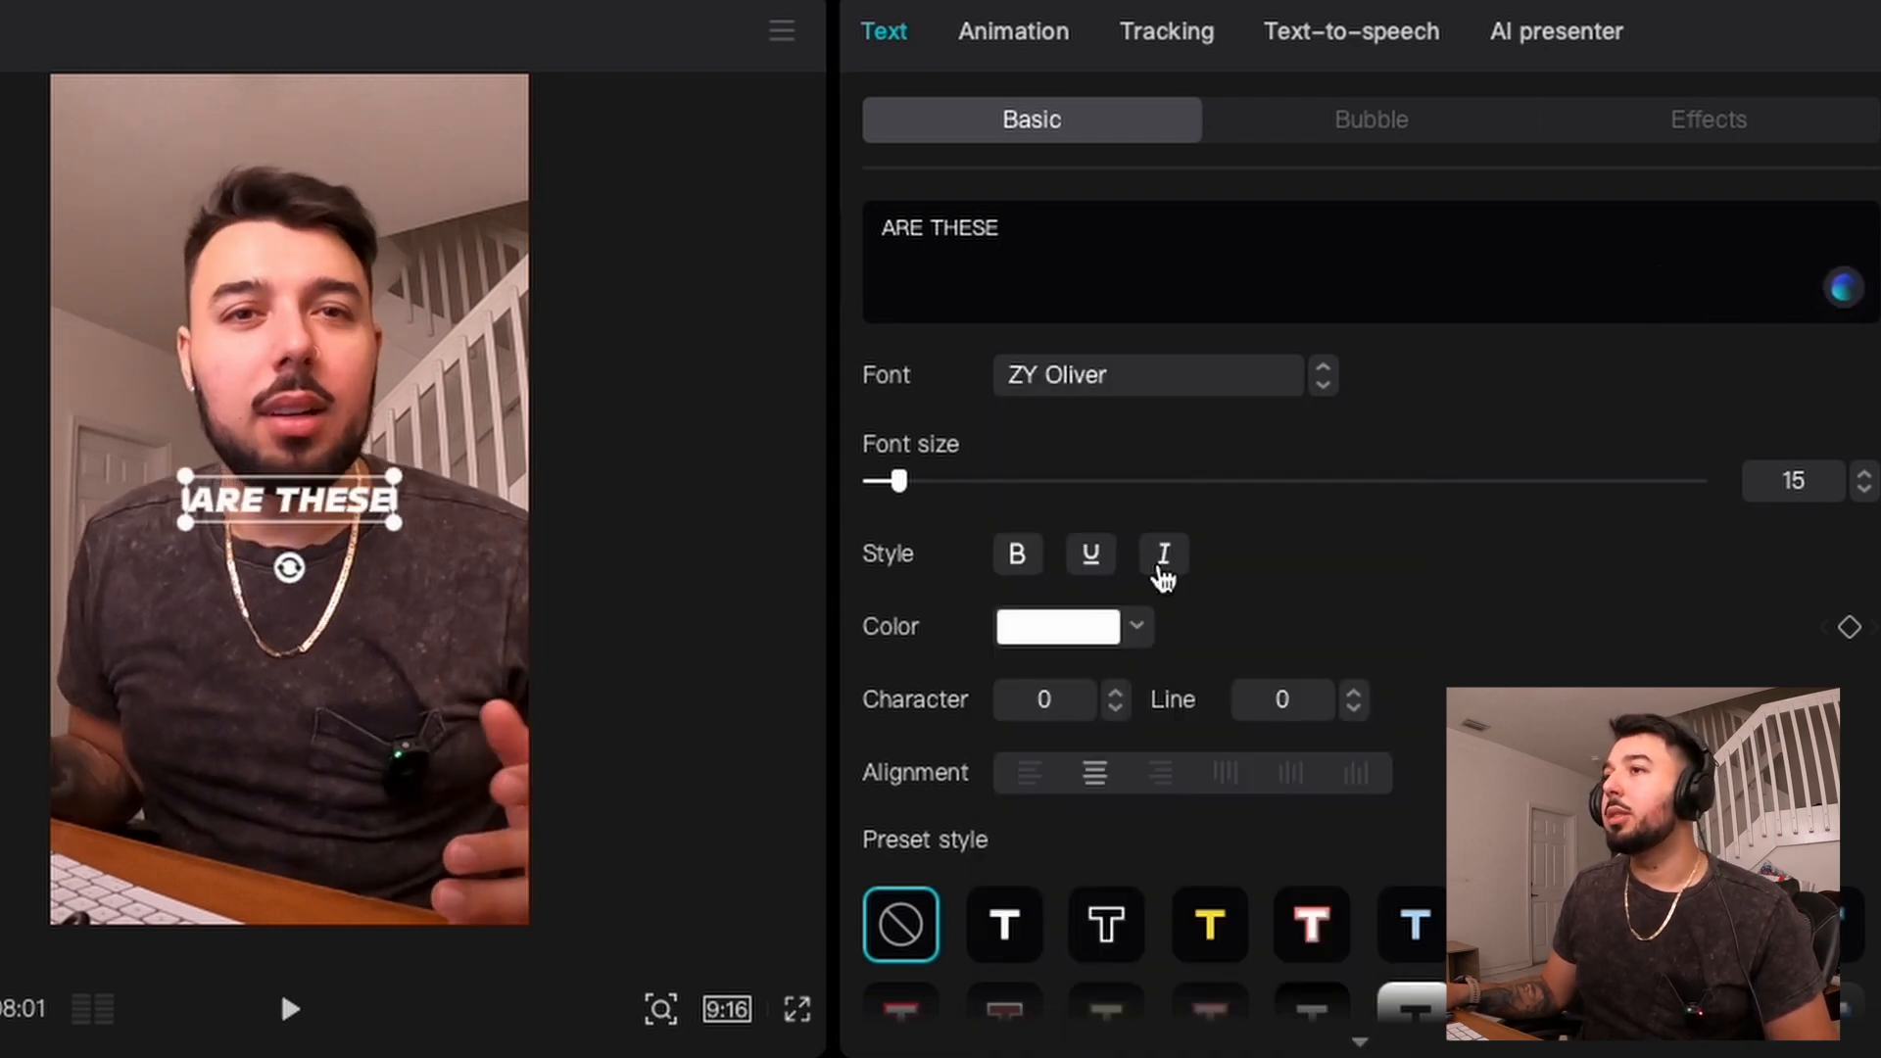
{"action": "left_click", "coordinate": [1007, 924]}
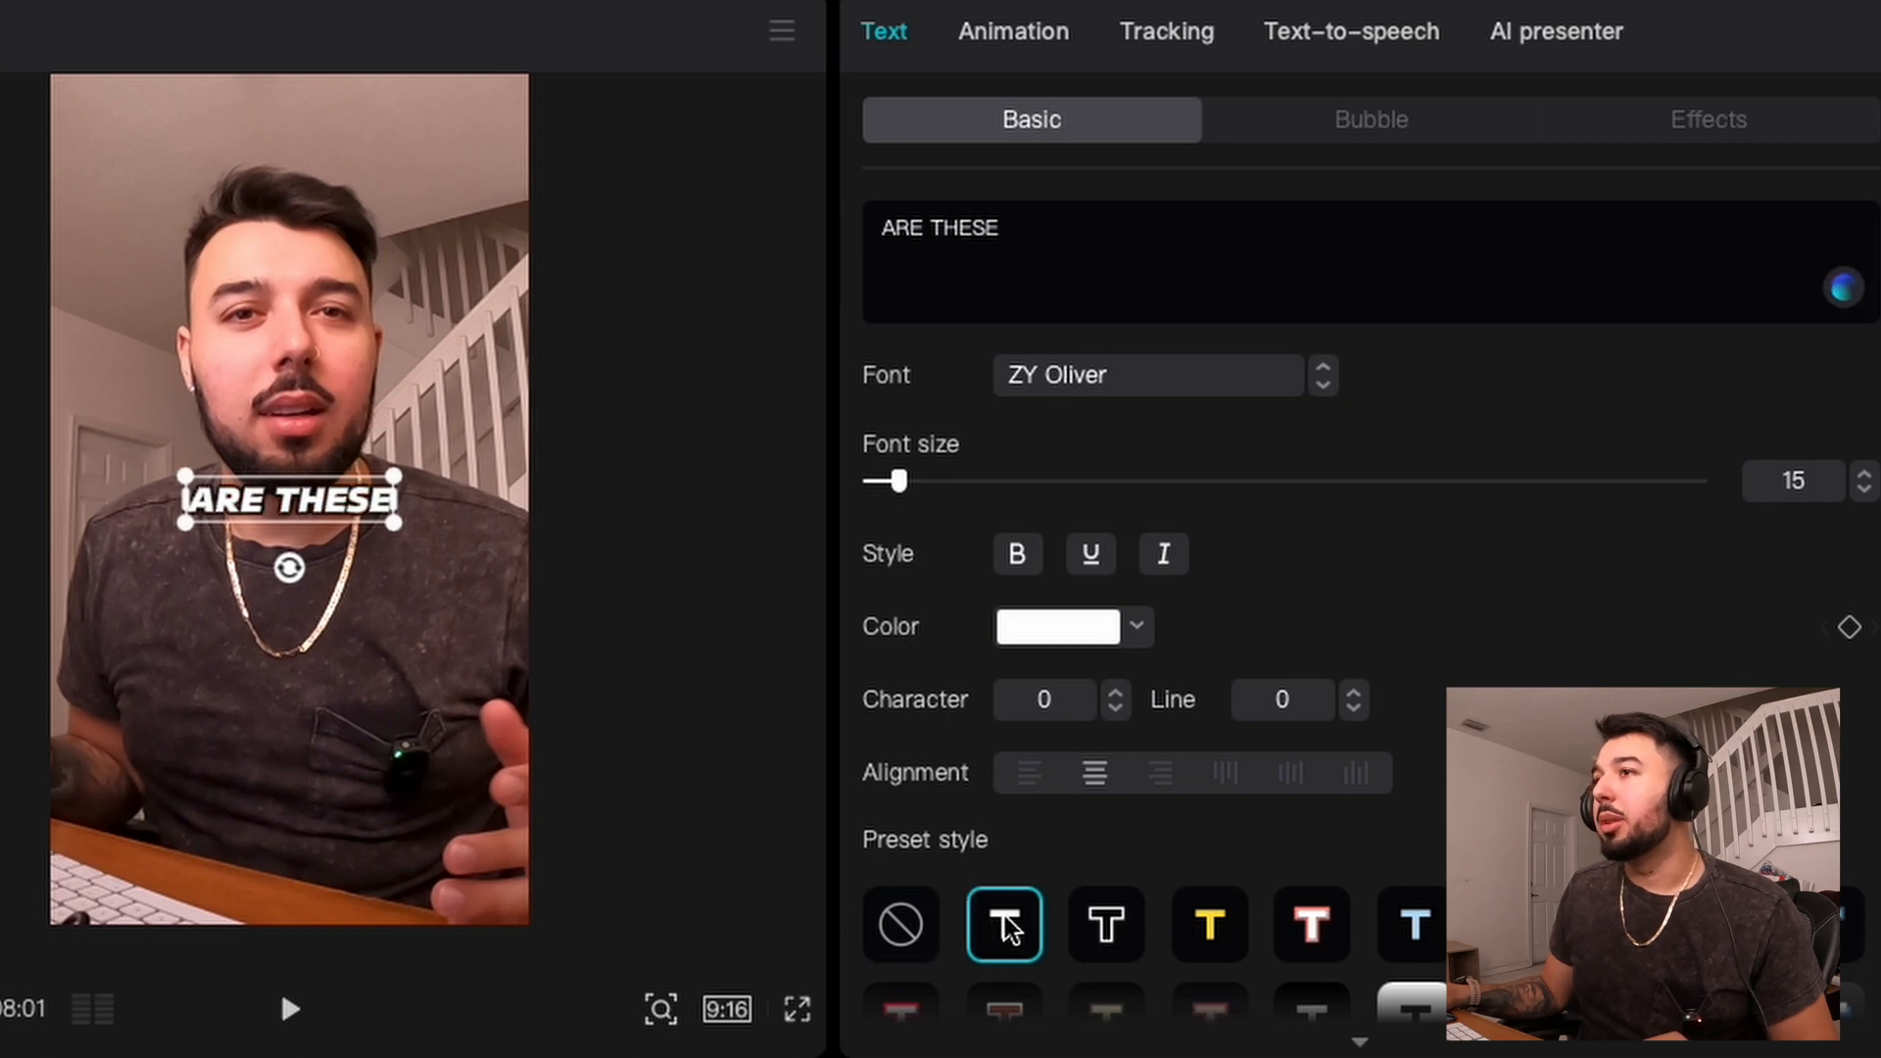
{"action": "scroll", "coordinate": [1015, 930], "scroll_direction": "down", "scroll_amount": 1}
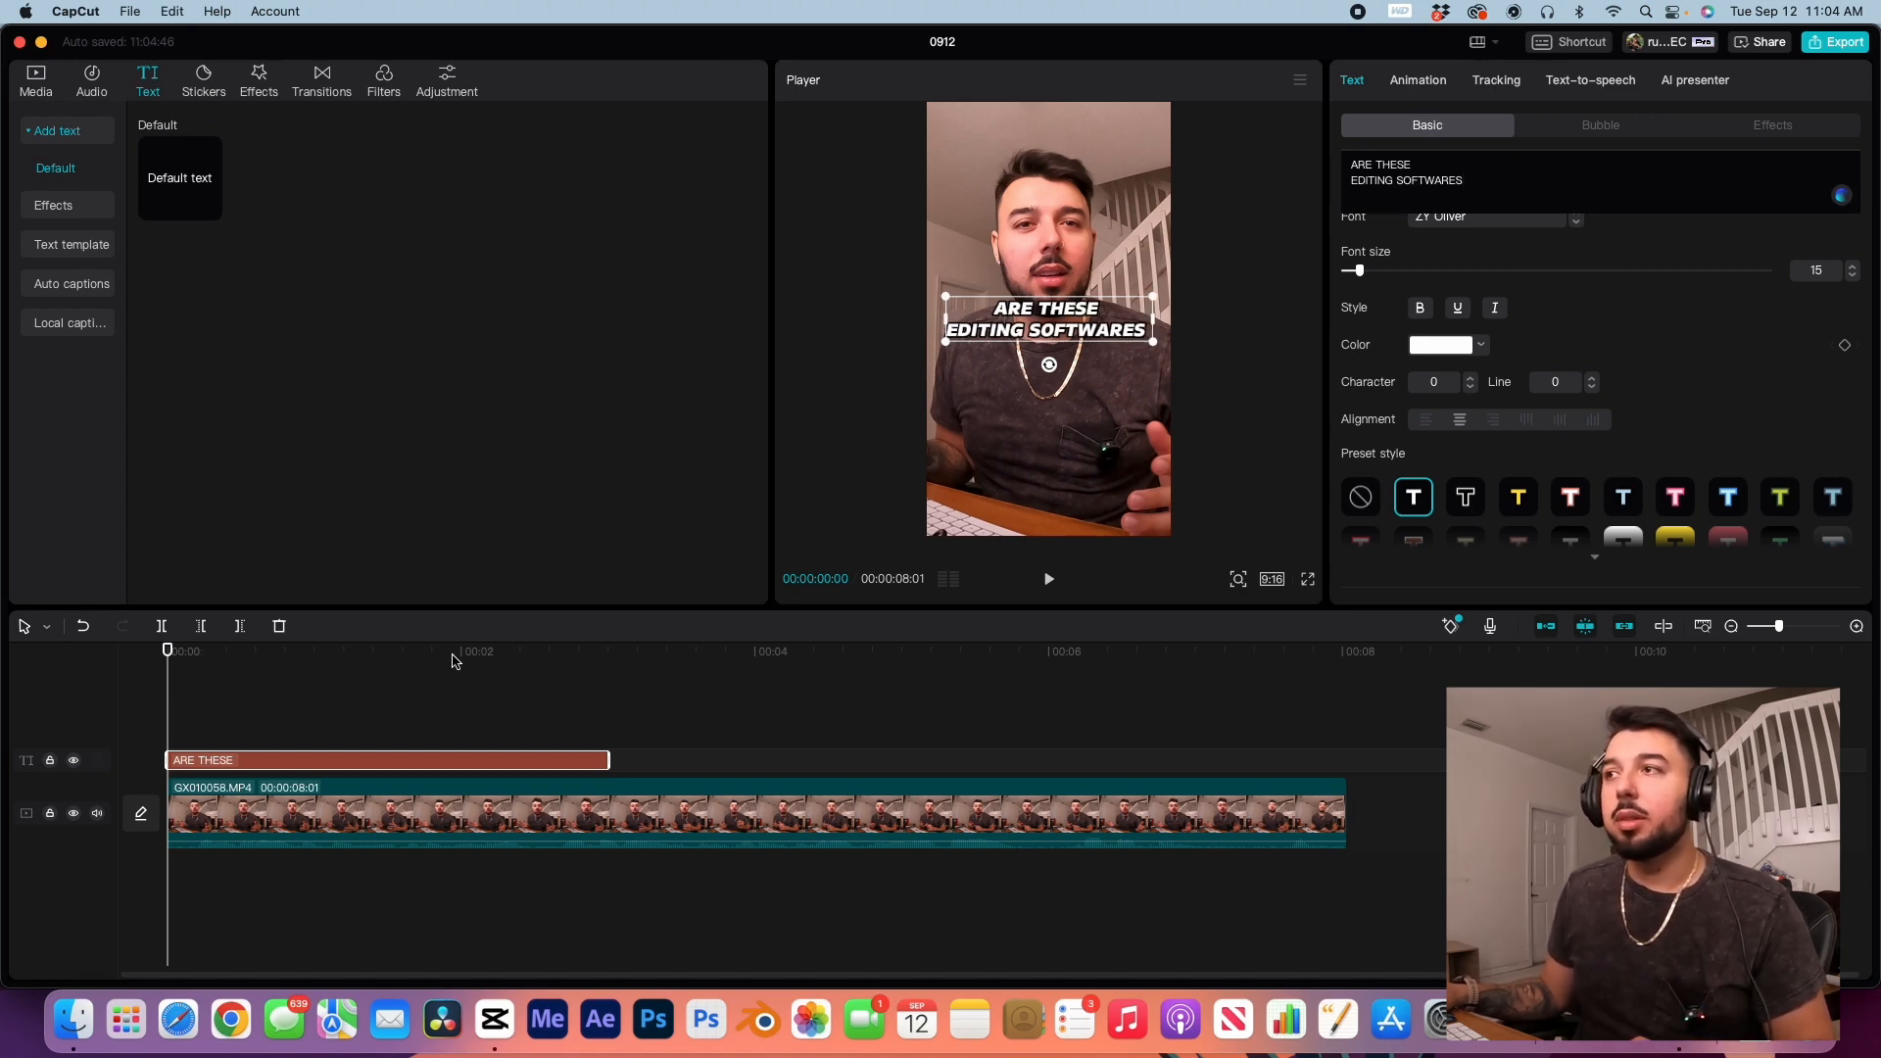
Step: Play the clip to find the end of the first phrase and trim the caption to end at 00:00:01:11
{"action": "key", "text": "space"}
{"action": "left_click", "coordinate": [395, 653]}
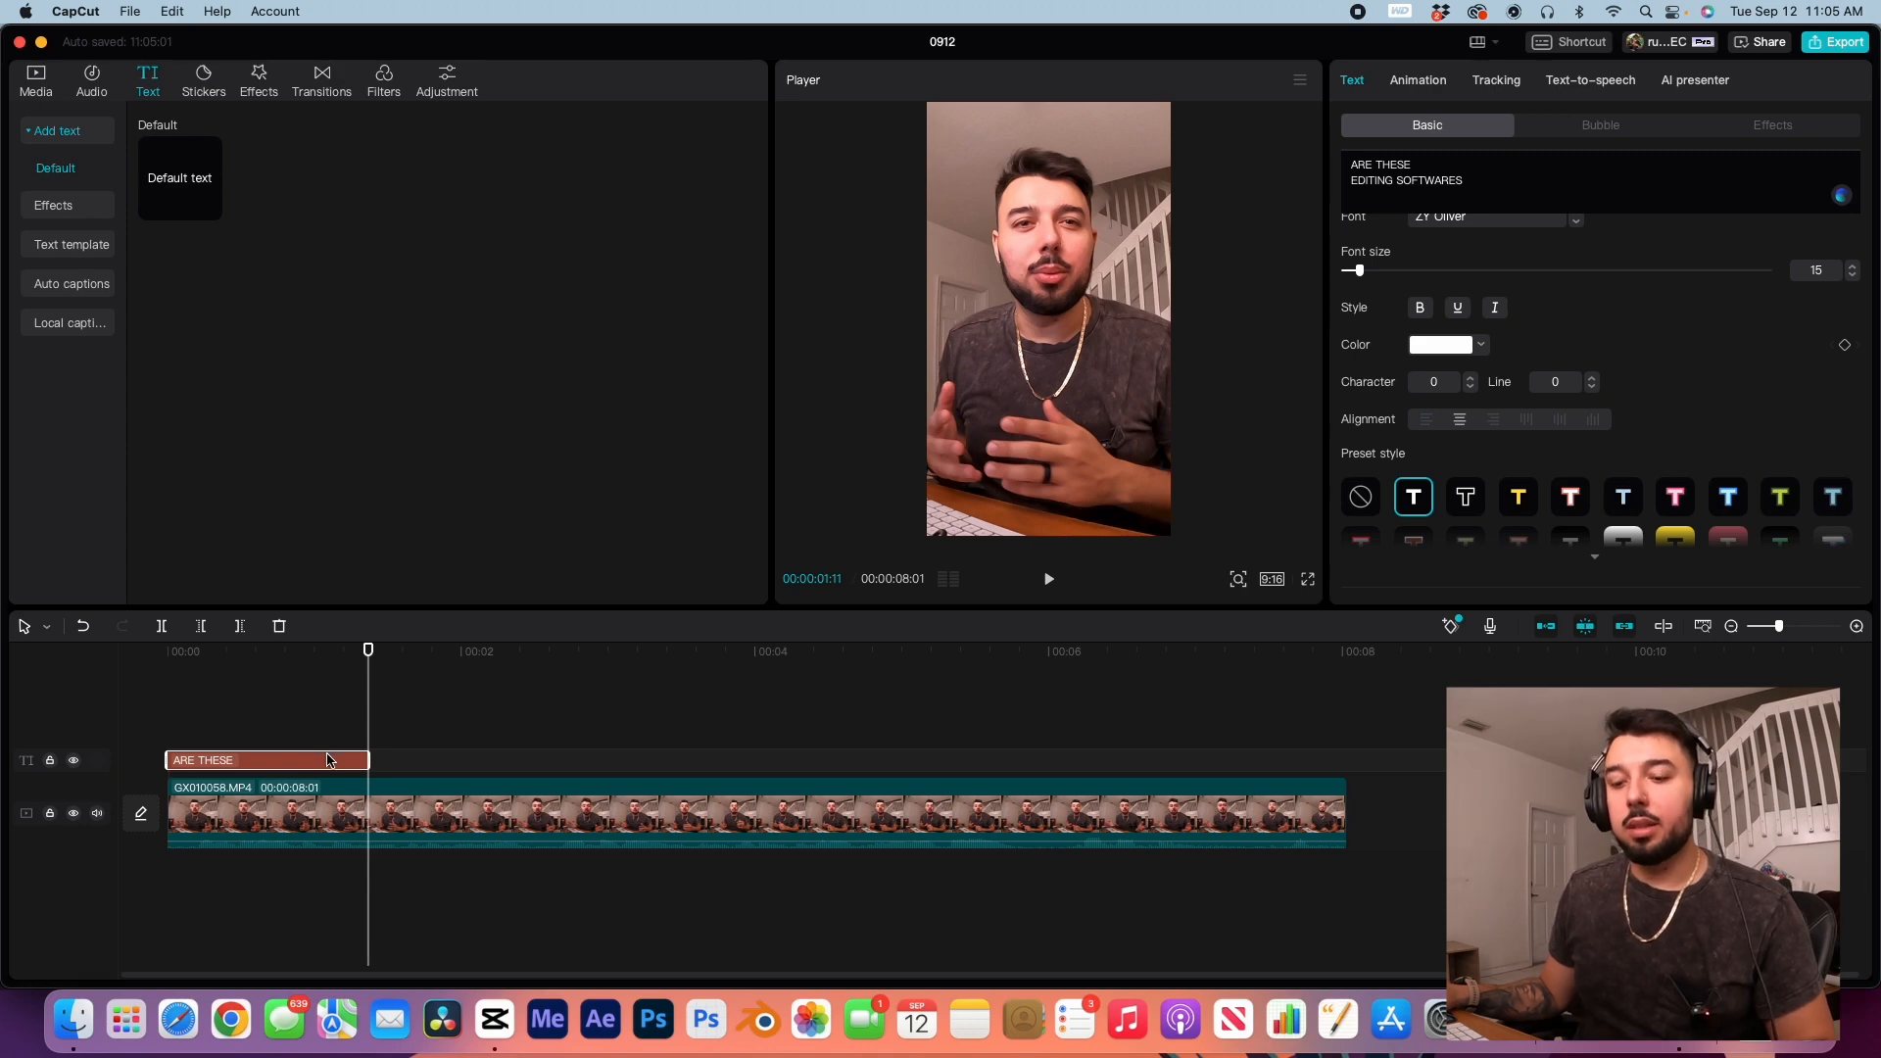
Step: Paste a copy of the caption after the first one and replace its text with WAY TOO CONFUSING
{"action": "key", "text": "super+v"}
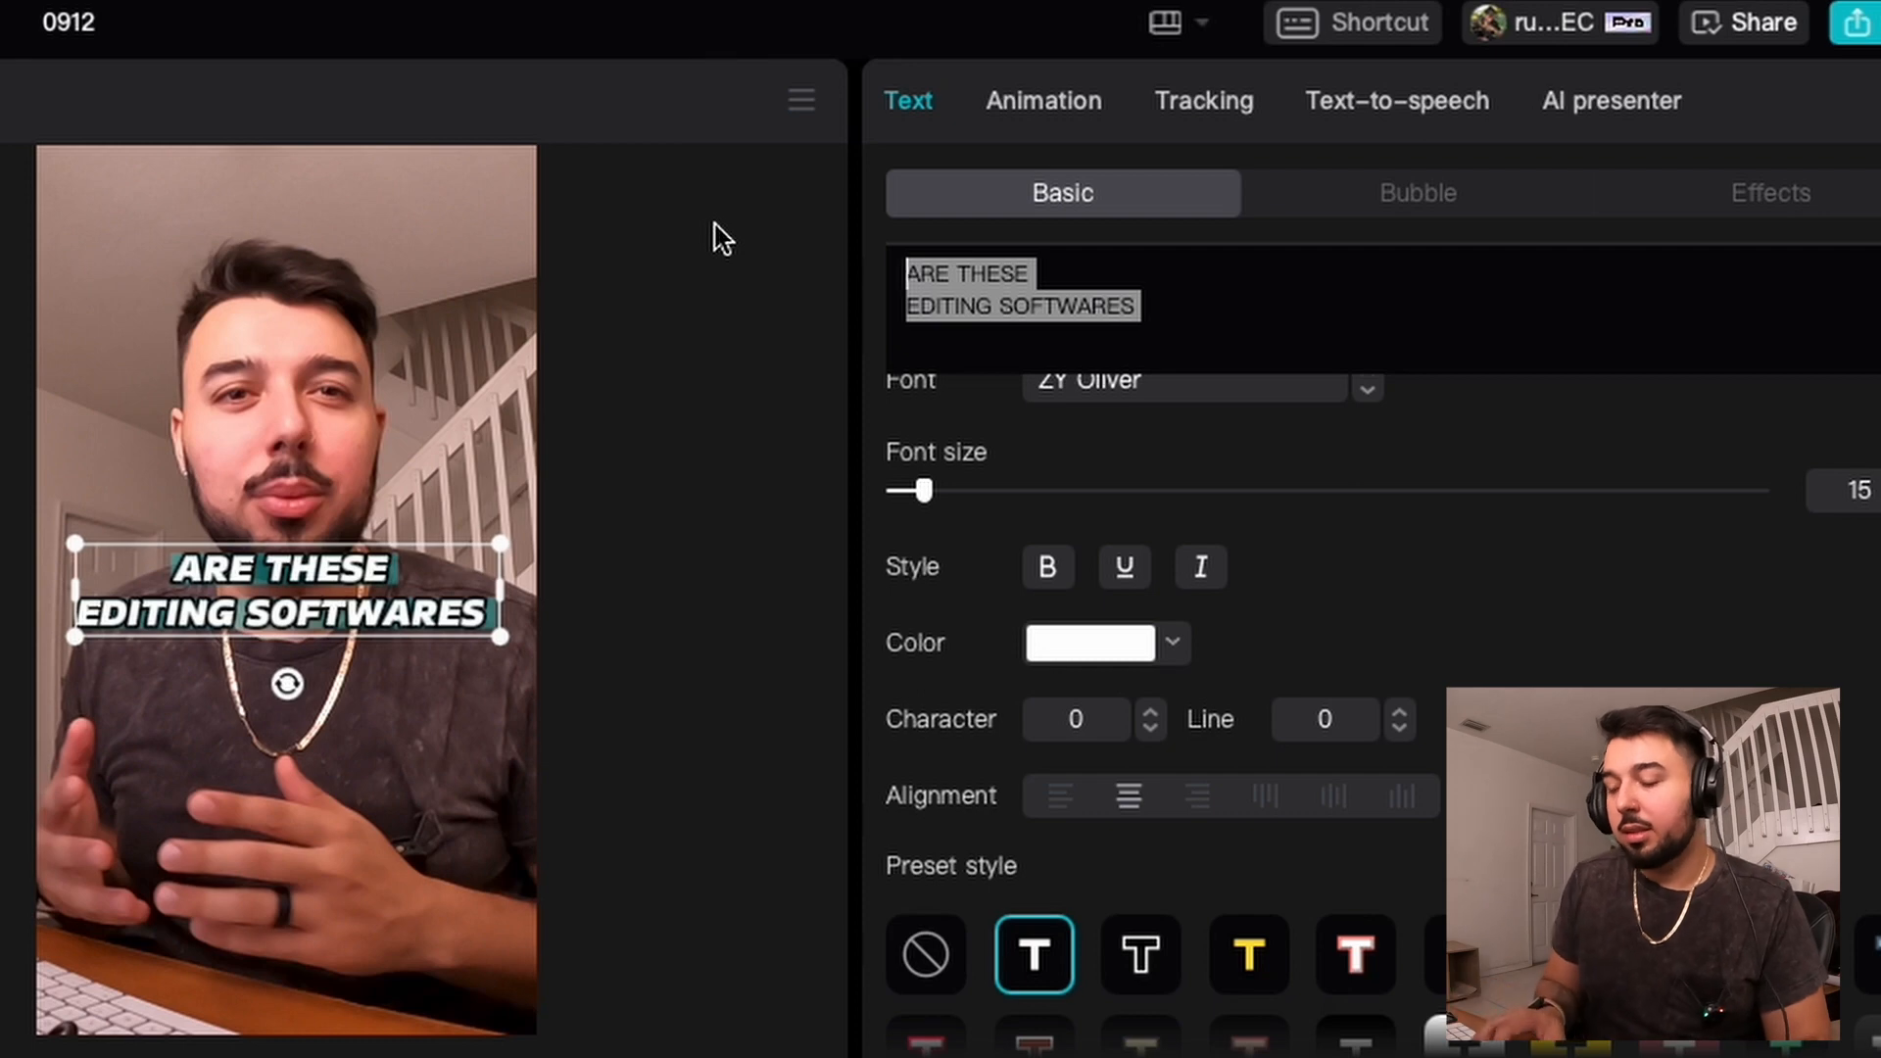
{"action": "key", "text": "BackSpace"}
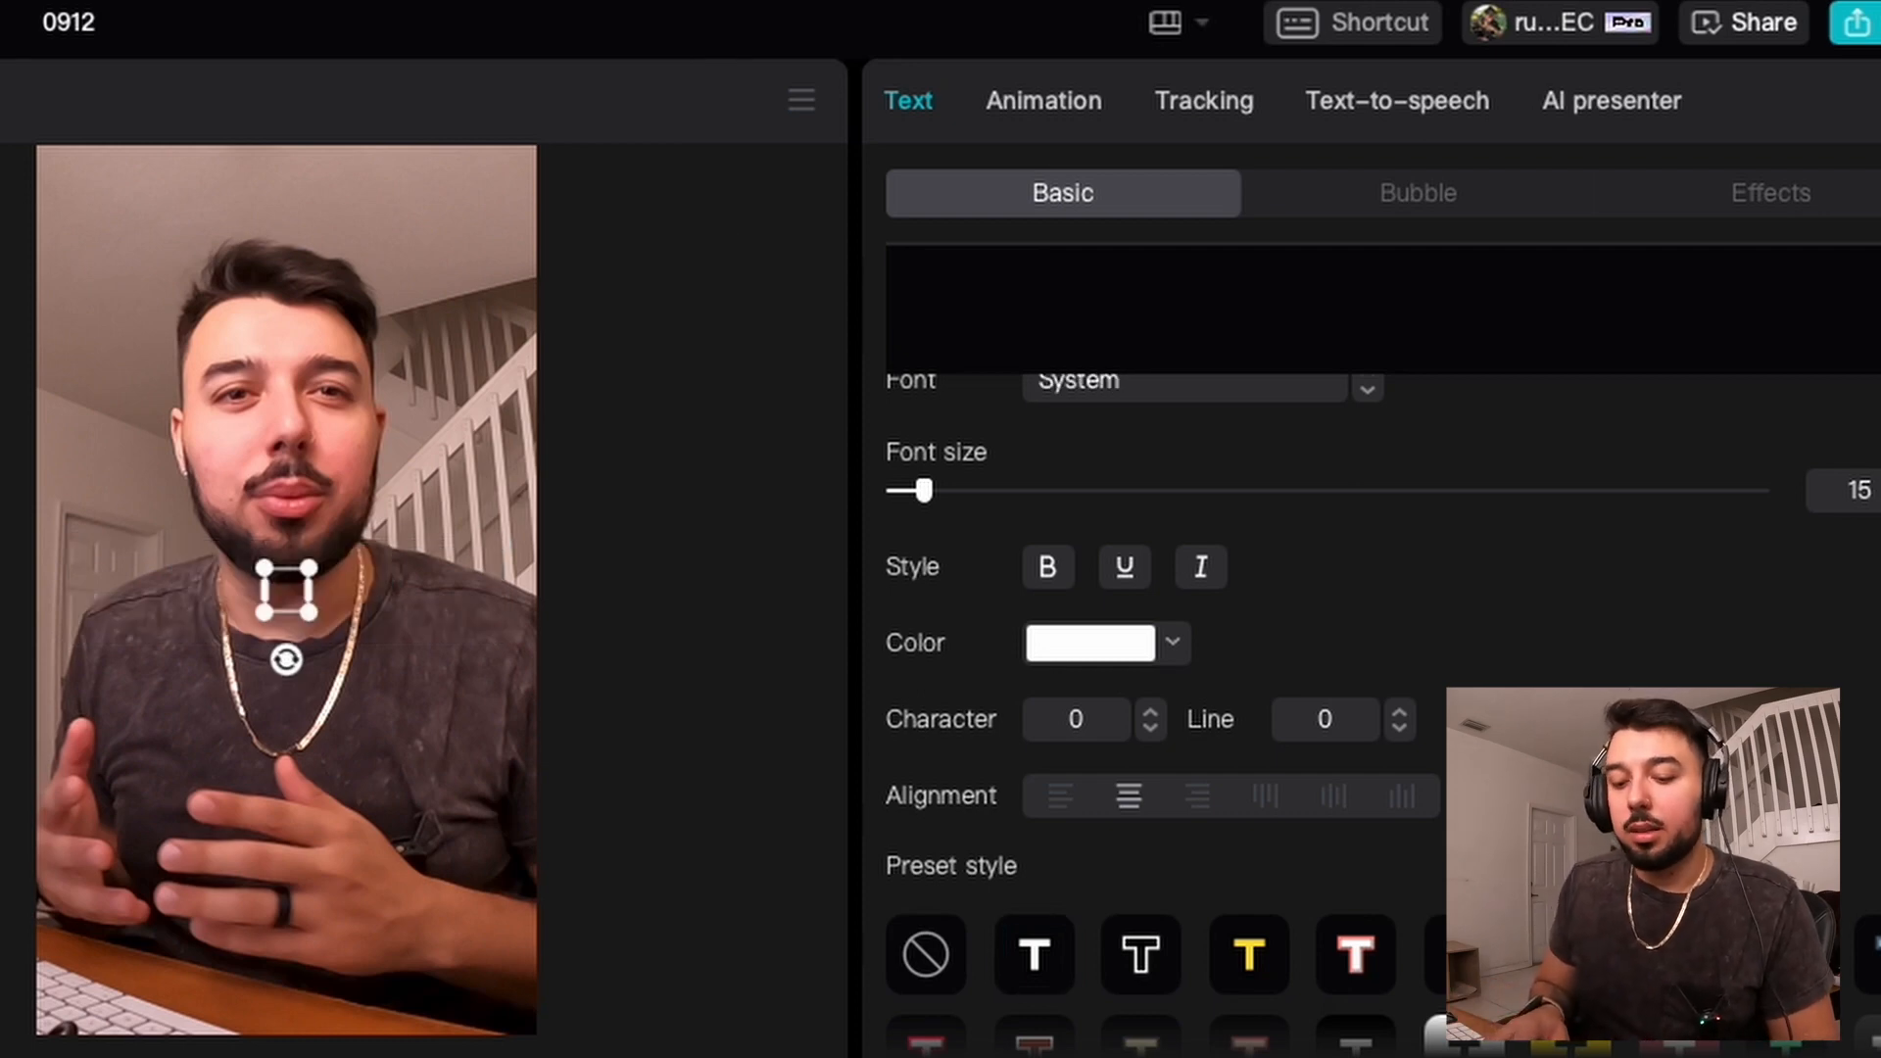
{"action": "type", "text": "WAY TOO CONFUSING"}
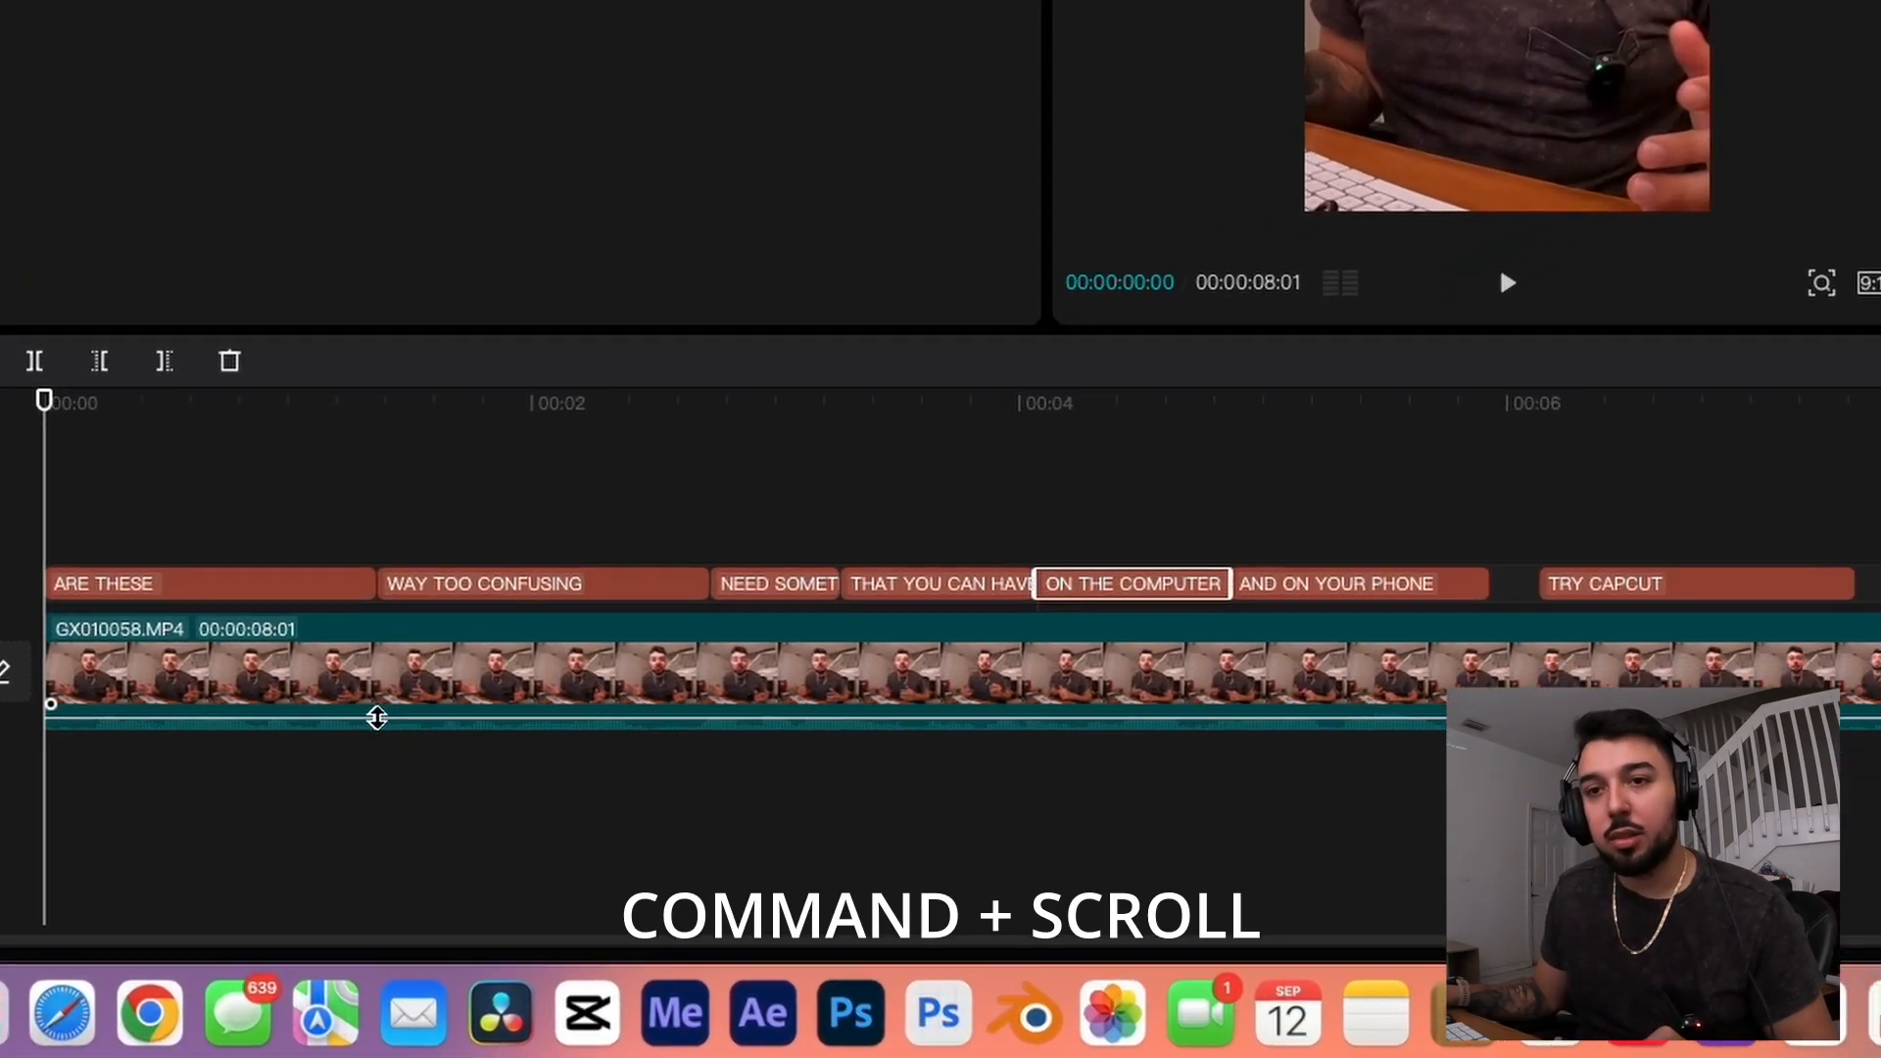
Step: Split the ARE THESE EDITING SOFTWARES caption into four pieces, one for each spoken word
{"action": "scroll", "coordinate": [368, 840], "scroll_direction": "up", "scroll_amount": 3, "text": "super"}
{"action": "scroll", "coordinate": [375, 718], "scroll_direction": "down", "scroll_amount": 3, "text": "super"}
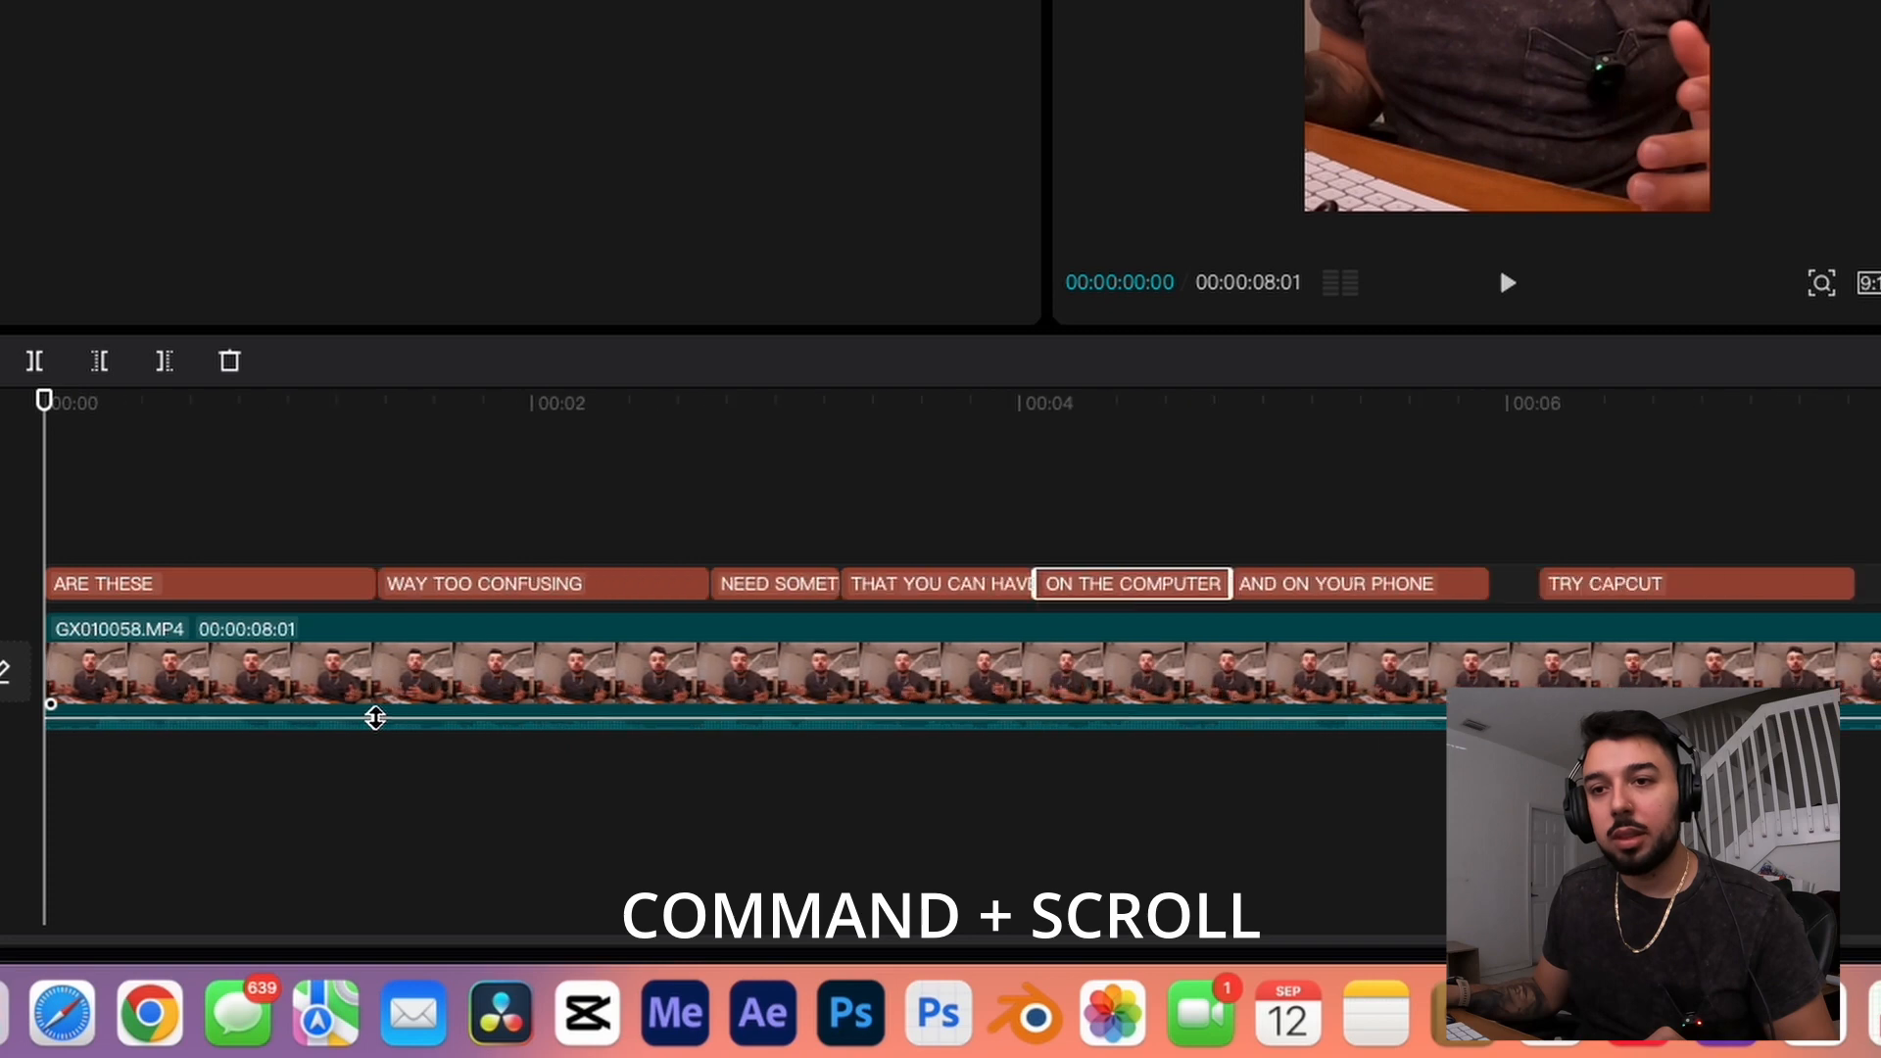
{"action": "scroll", "coordinate": [375, 718], "scroll_direction": "up", "scroll_amount": 2, "text": "super"}
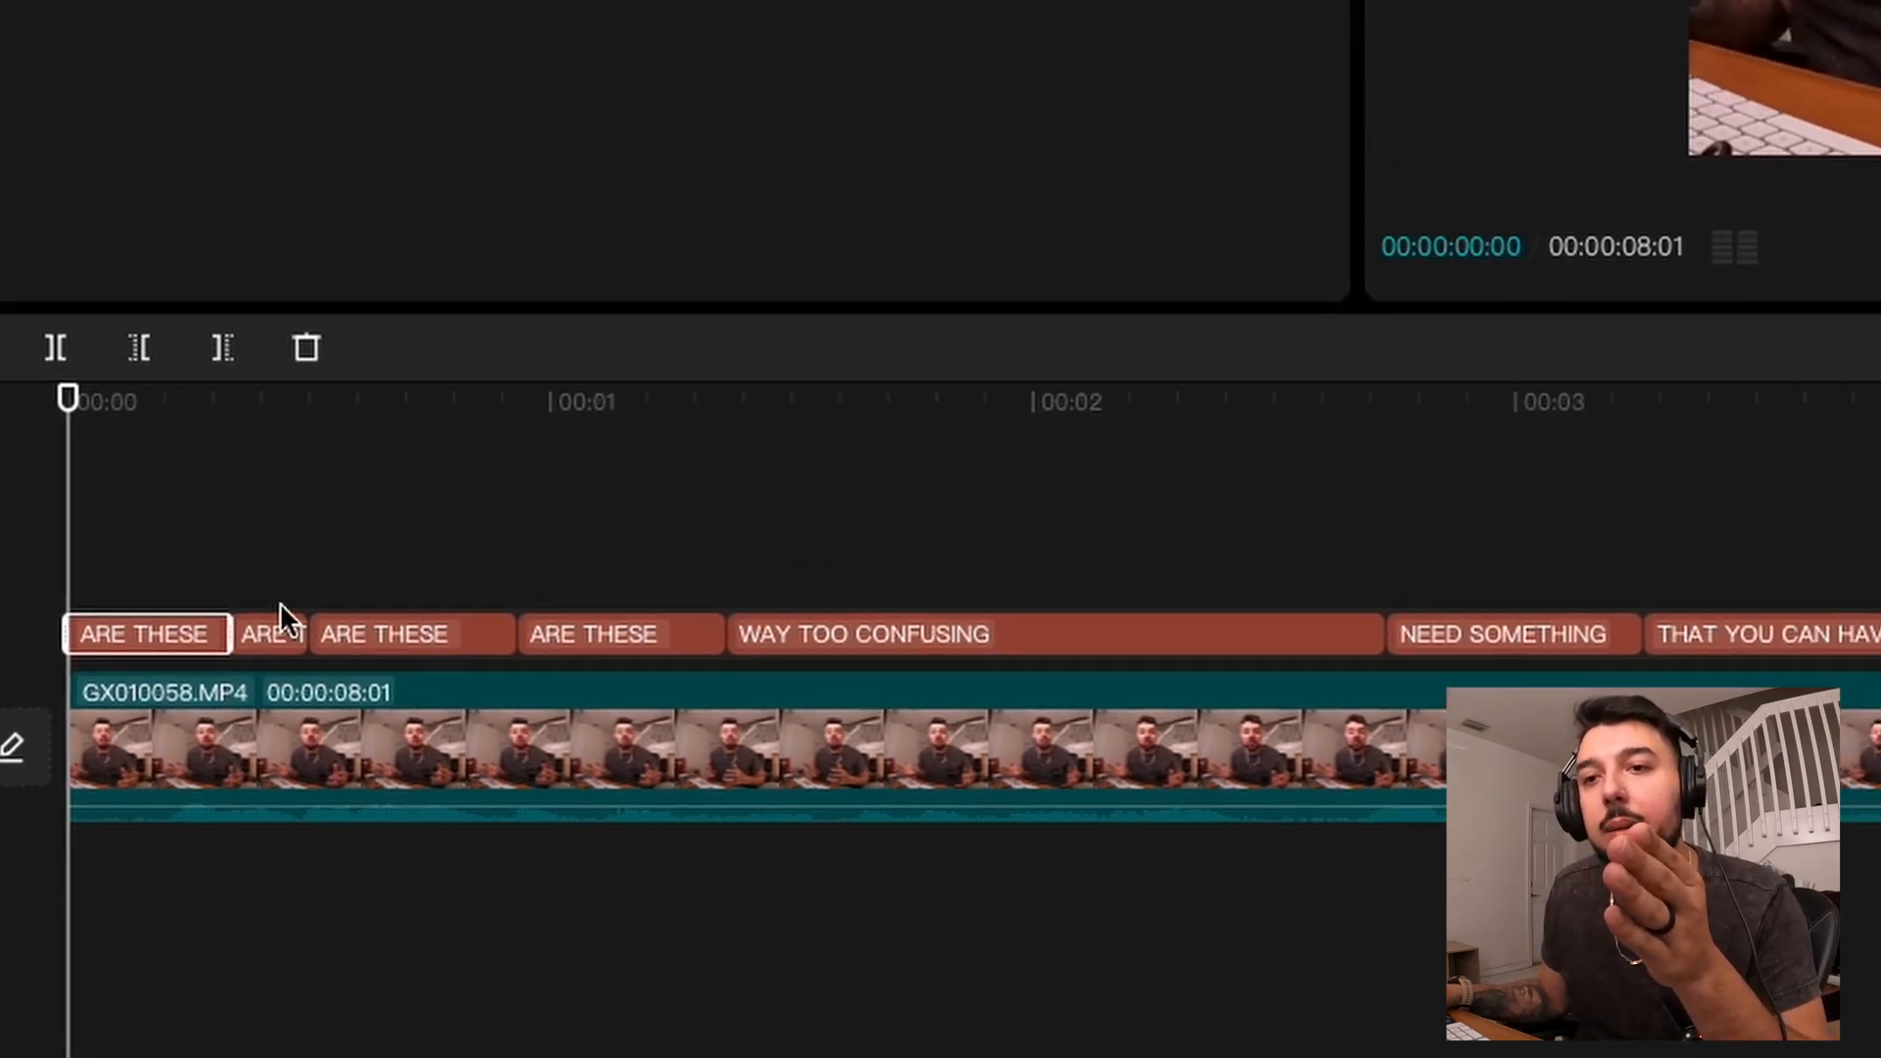
{"action": "left_click_drag", "start_coordinate": [84, 402], "coordinate": [590, 475]}
{"action": "left_click_drag", "start_coordinate": [455, 676], "coordinate": [61, 797]}
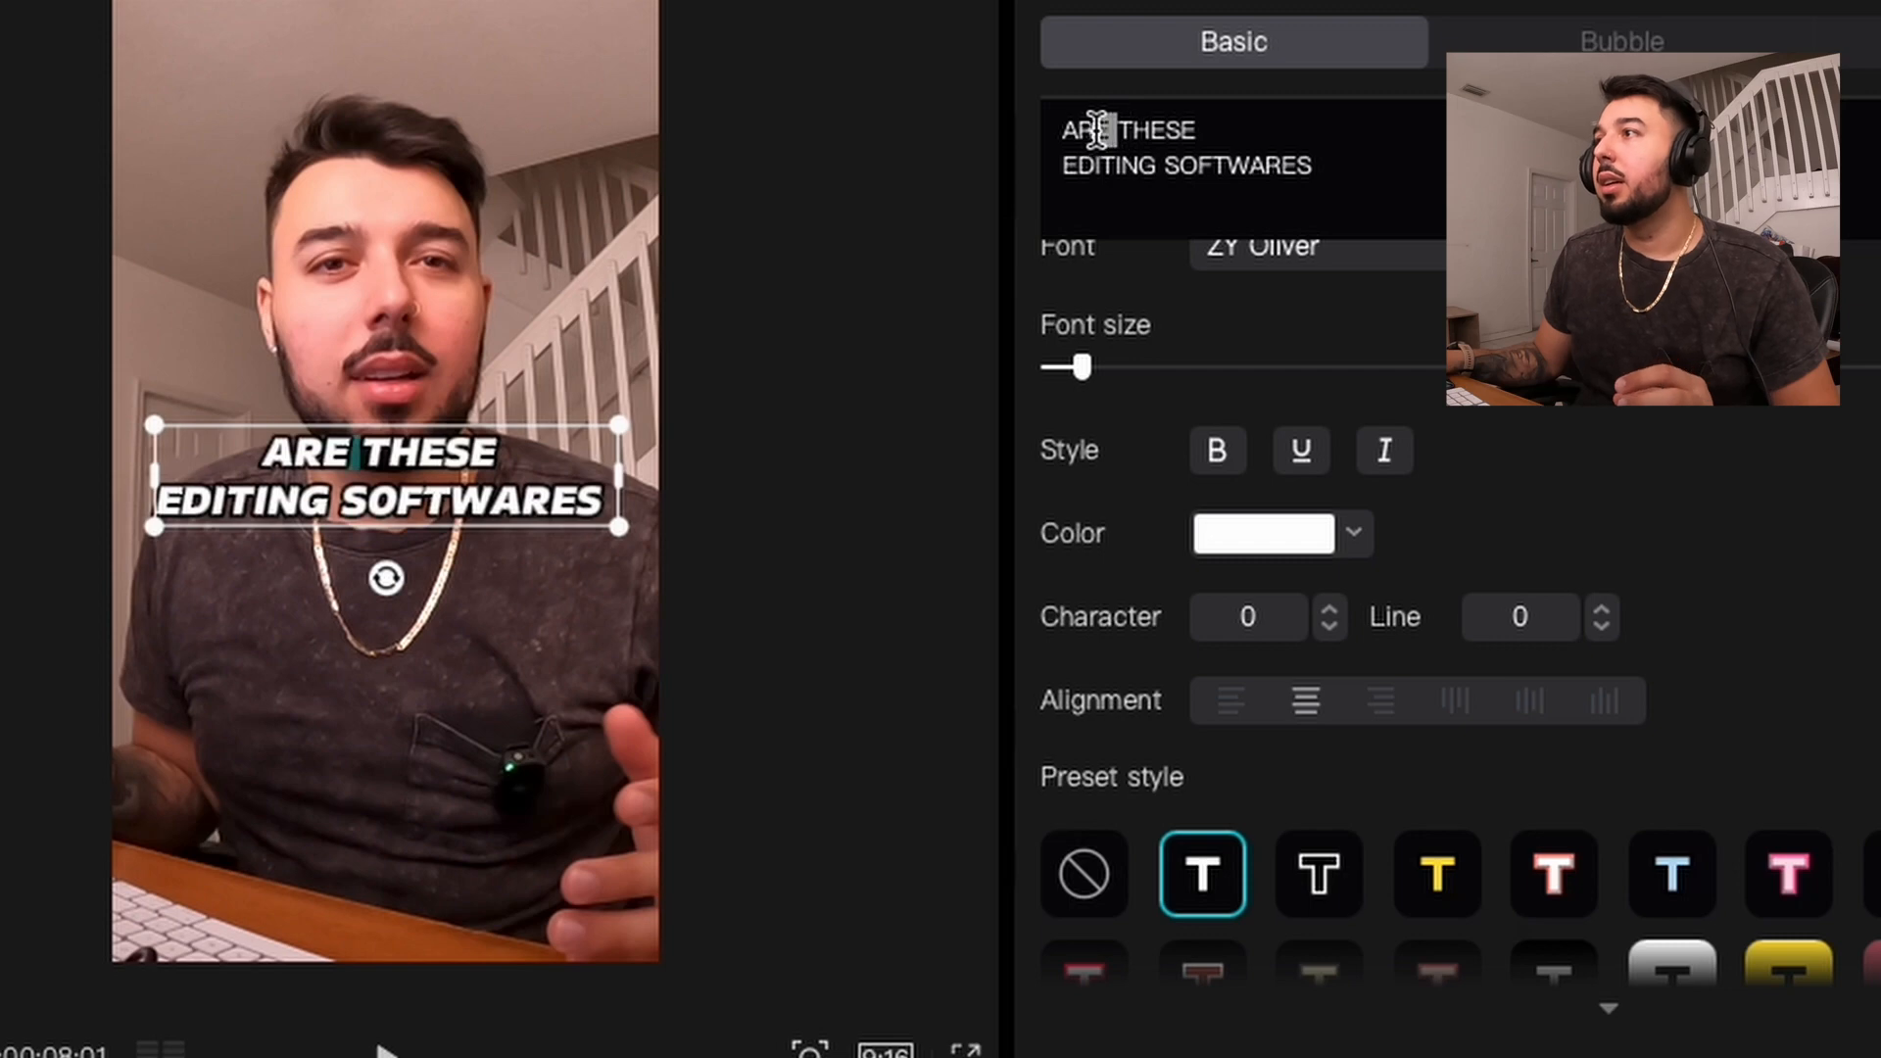
Step: In the first caption piece, enlarge the word ARE and apply the yellow preset style to it
{"action": "left_click_drag", "start_coordinate": [1084, 127], "coordinate": [1036, 128]}
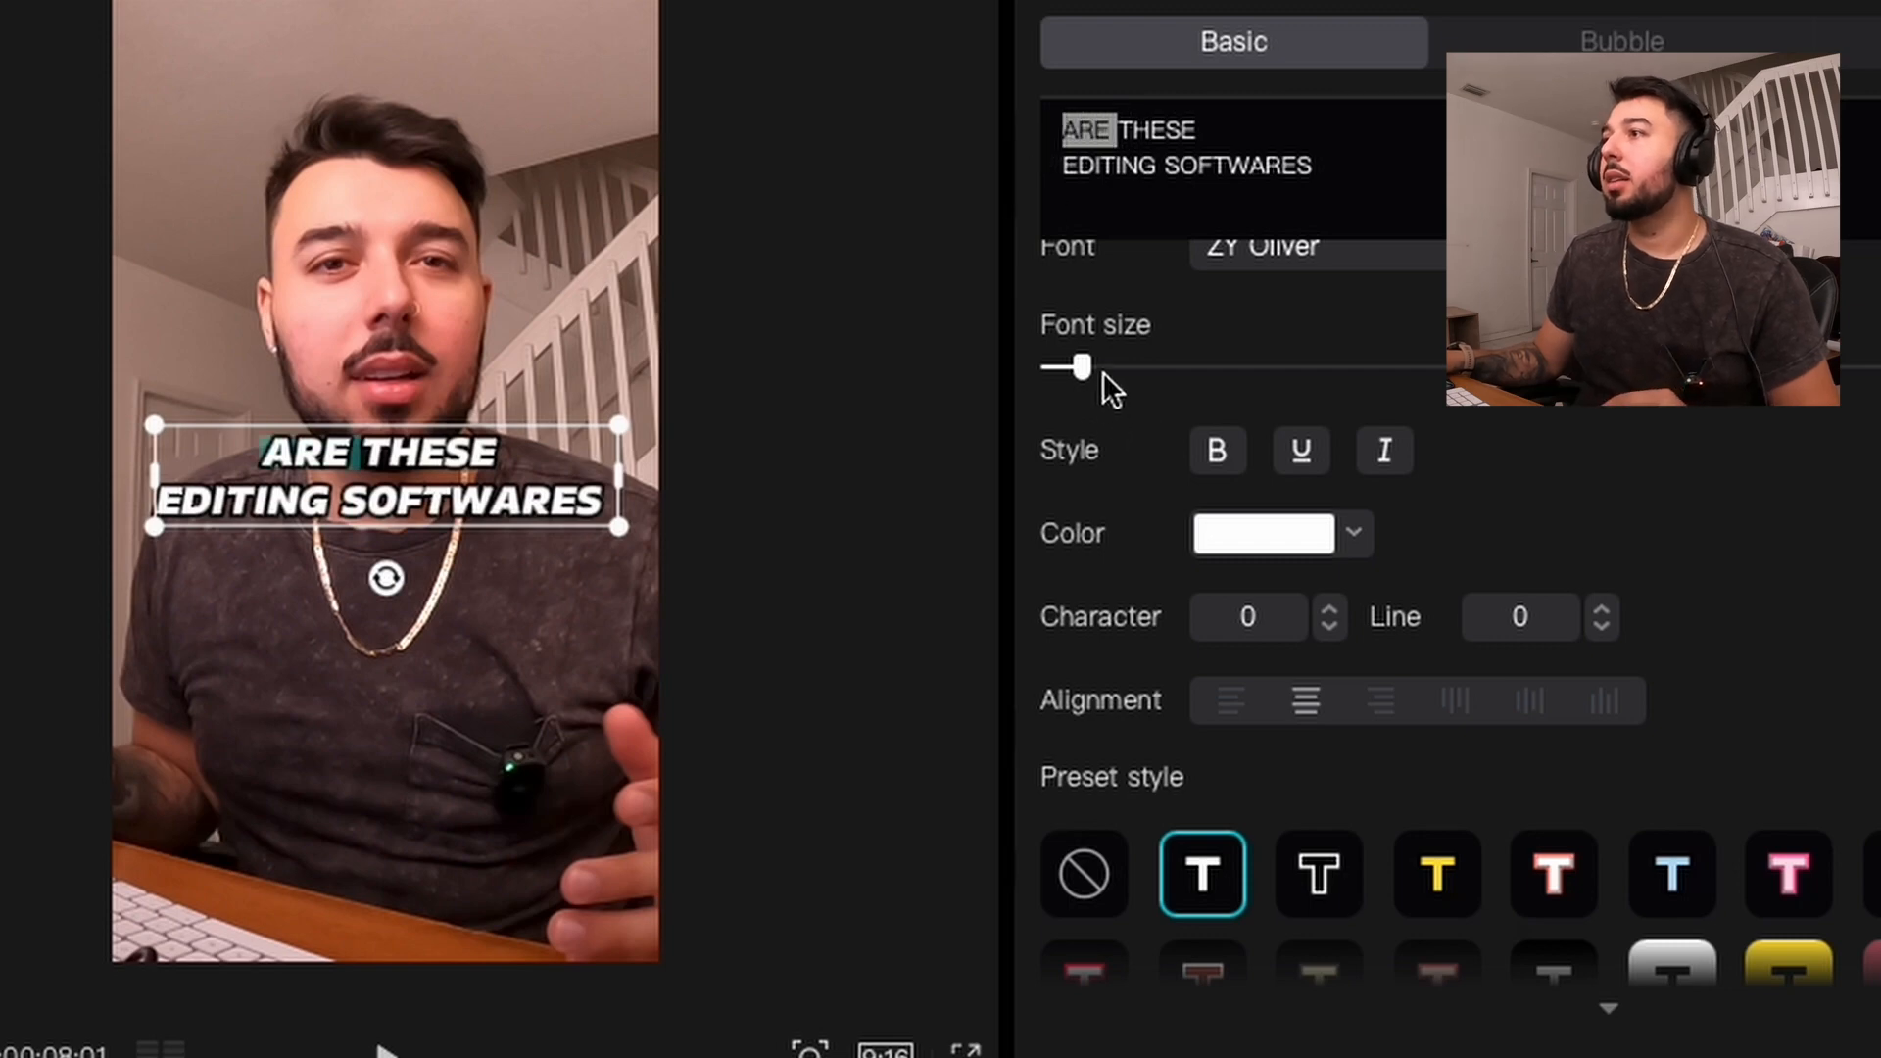
{"action": "left_click_drag", "start_coordinate": [1092, 368], "coordinate": [1097, 367]}
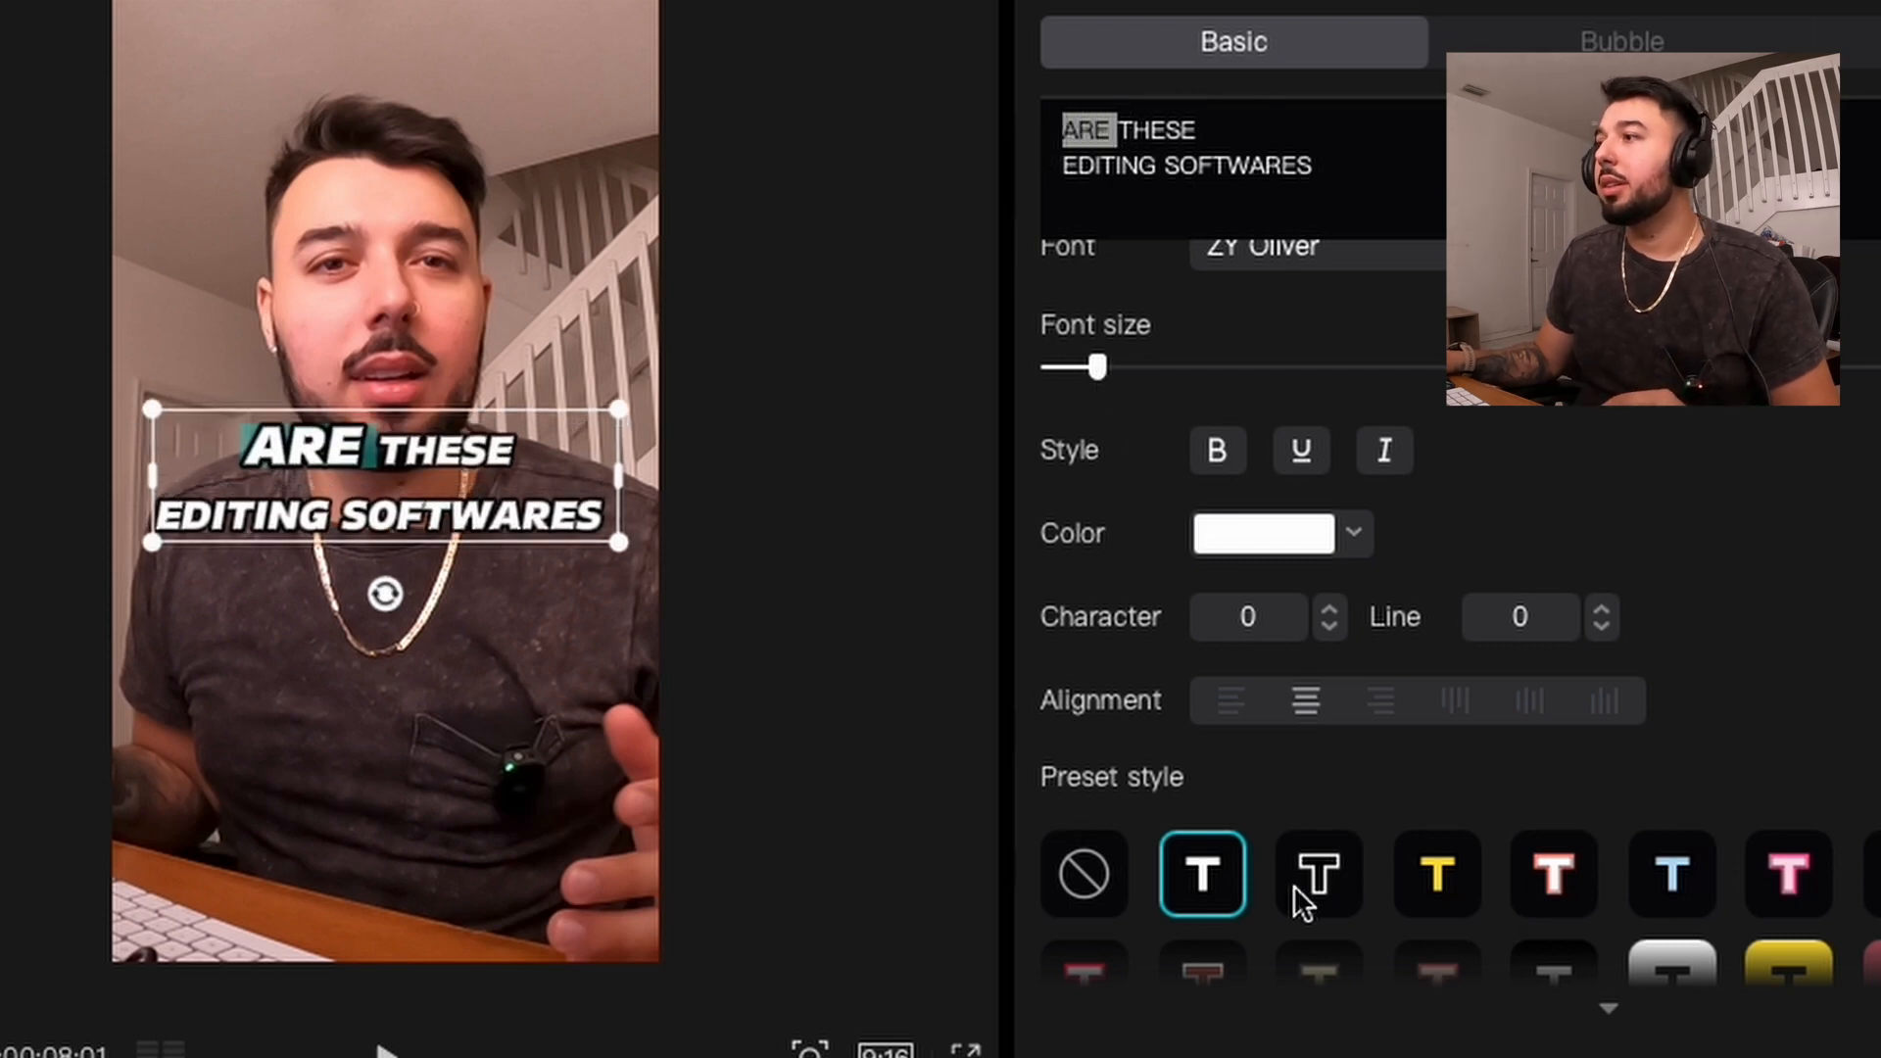
{"action": "left_click", "coordinate": [1433, 875]}
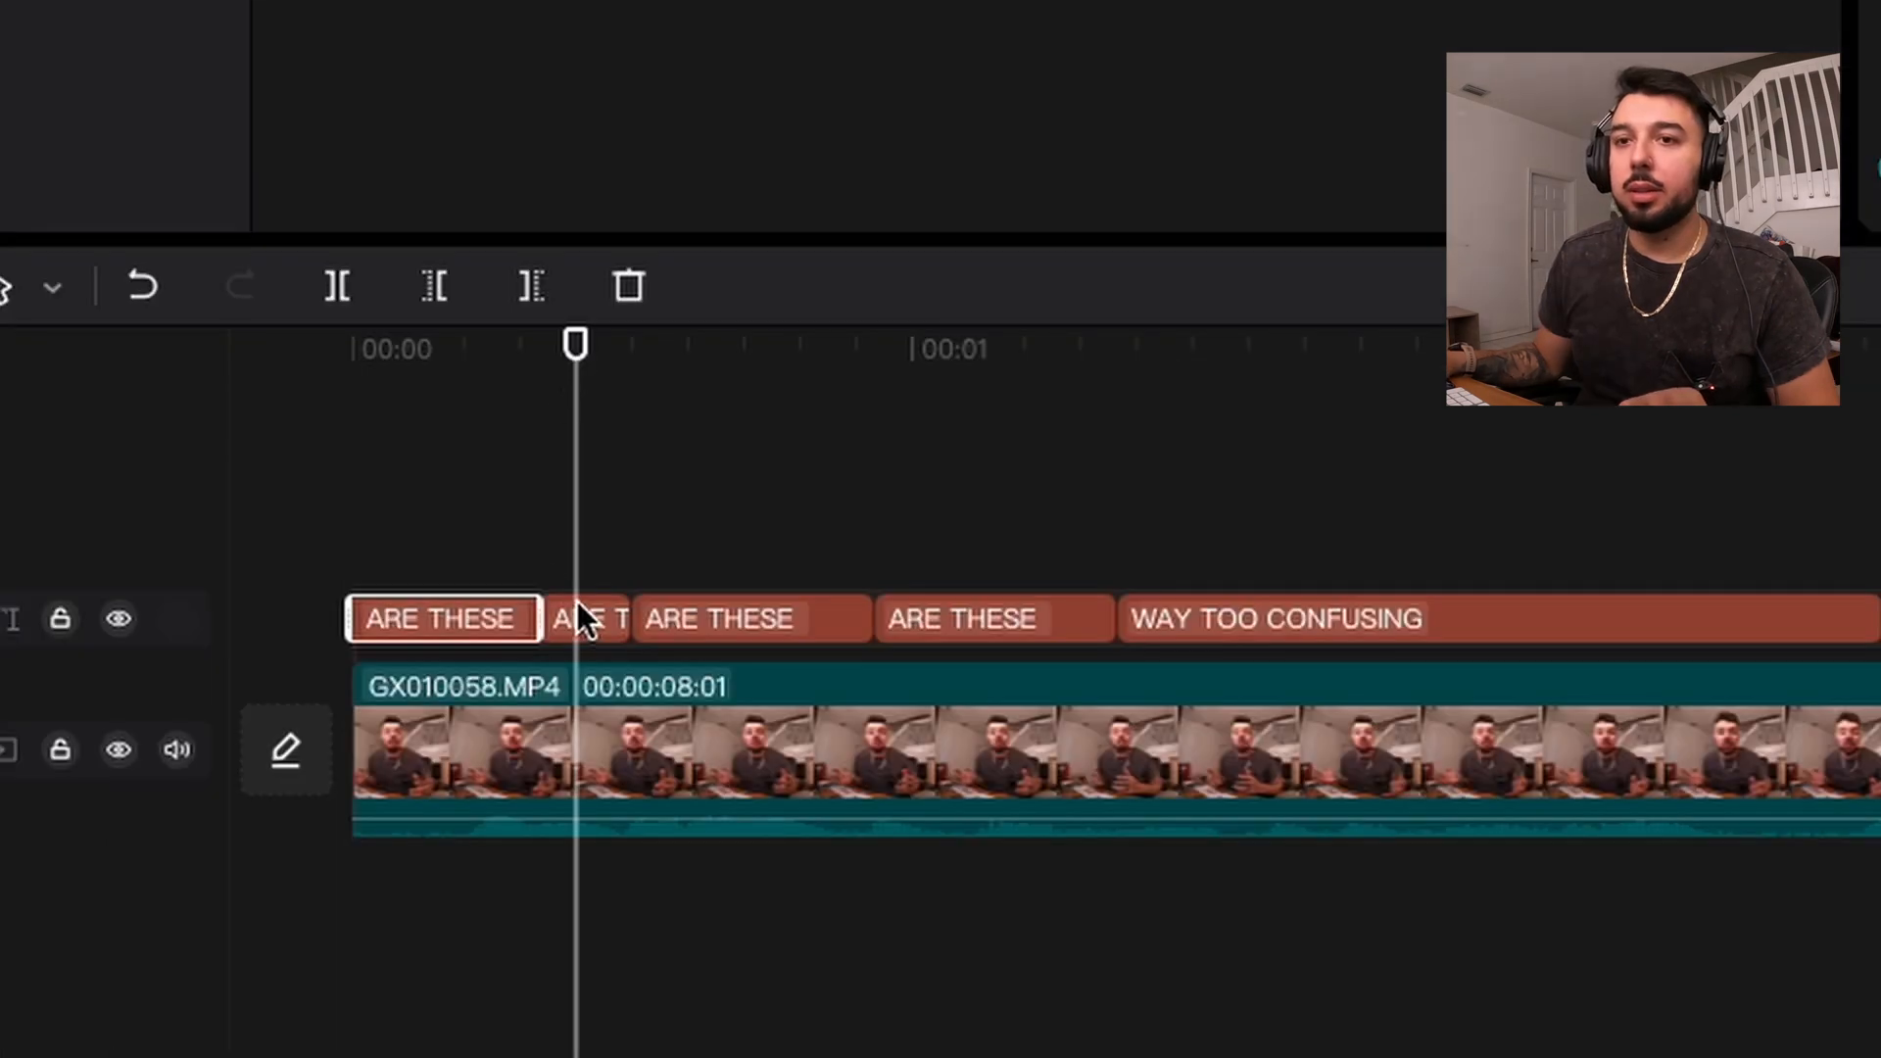
Step: In the second caption piece, apply the yellow preset style to the word THESE and enlarge it
{"action": "left_click", "coordinate": [572, 611]}
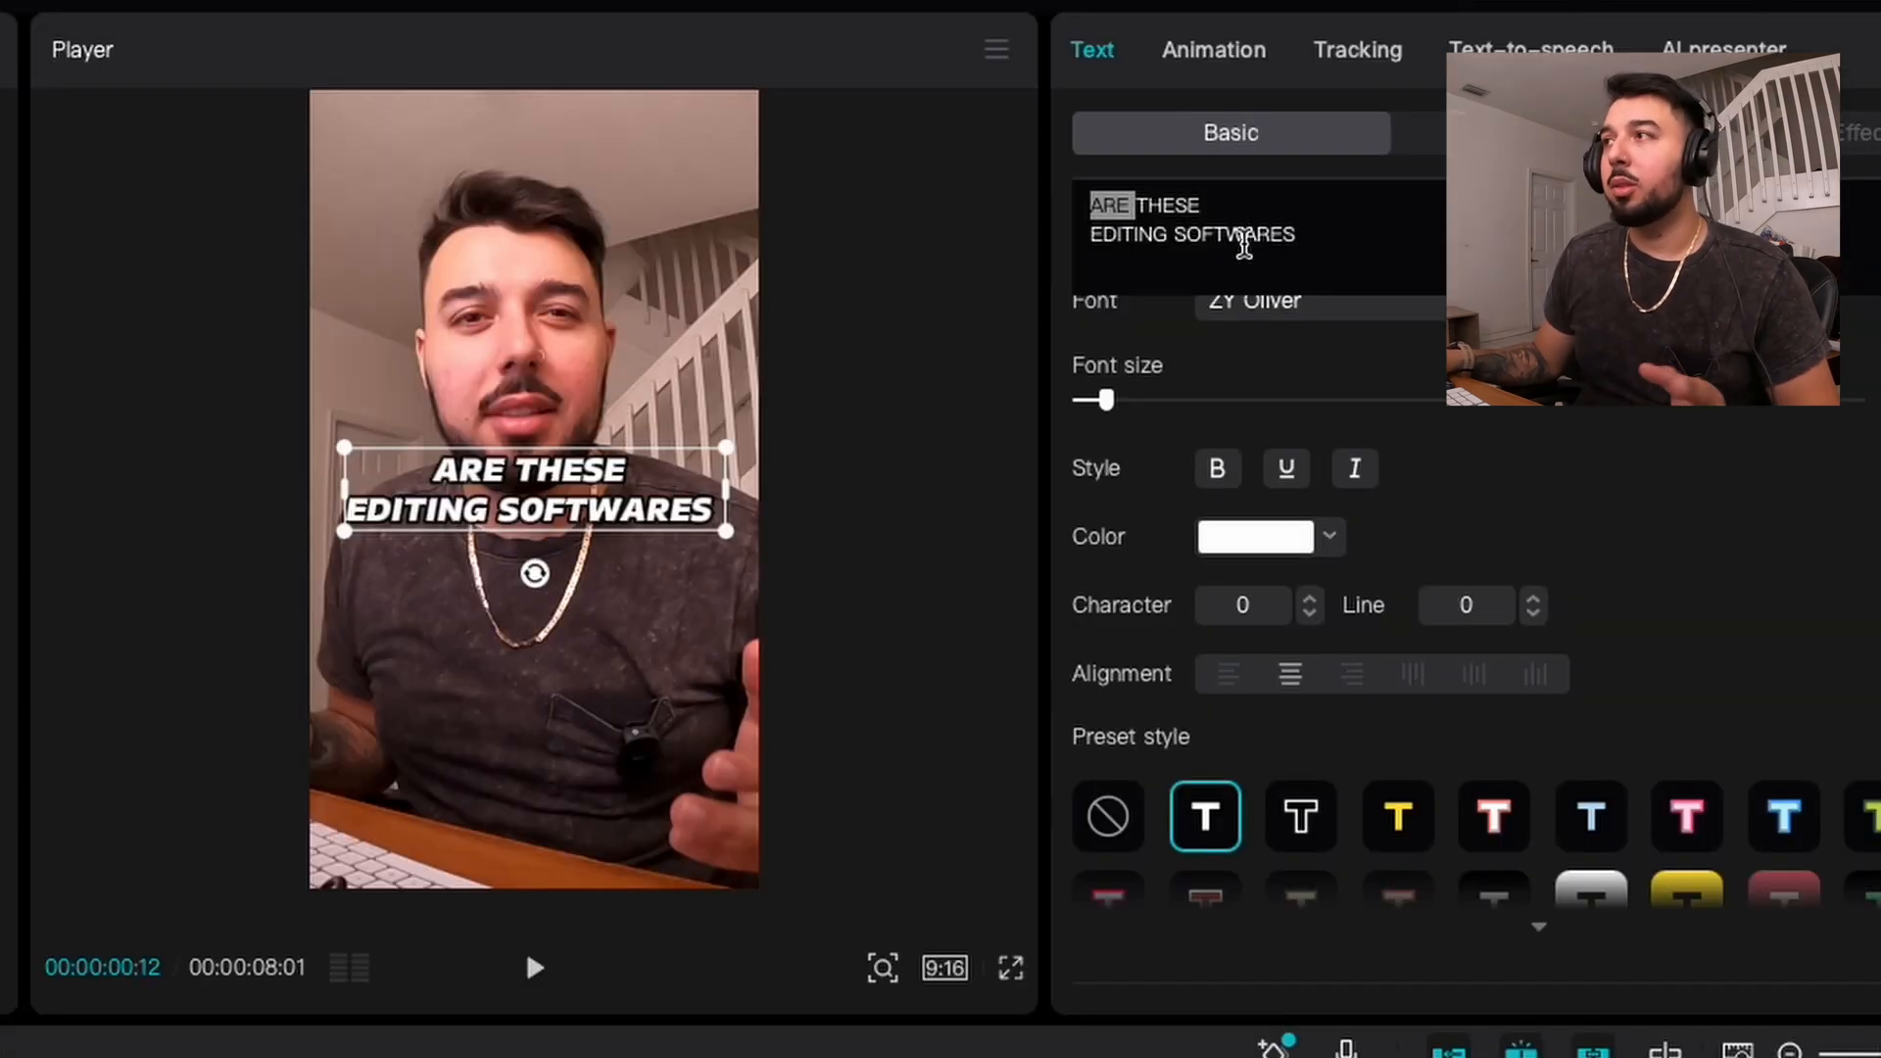
{"action": "left_click", "coordinate": [1229, 203]}
{"action": "left_click_drag", "start_coordinate": [1224, 206], "coordinate": [1135, 206]}
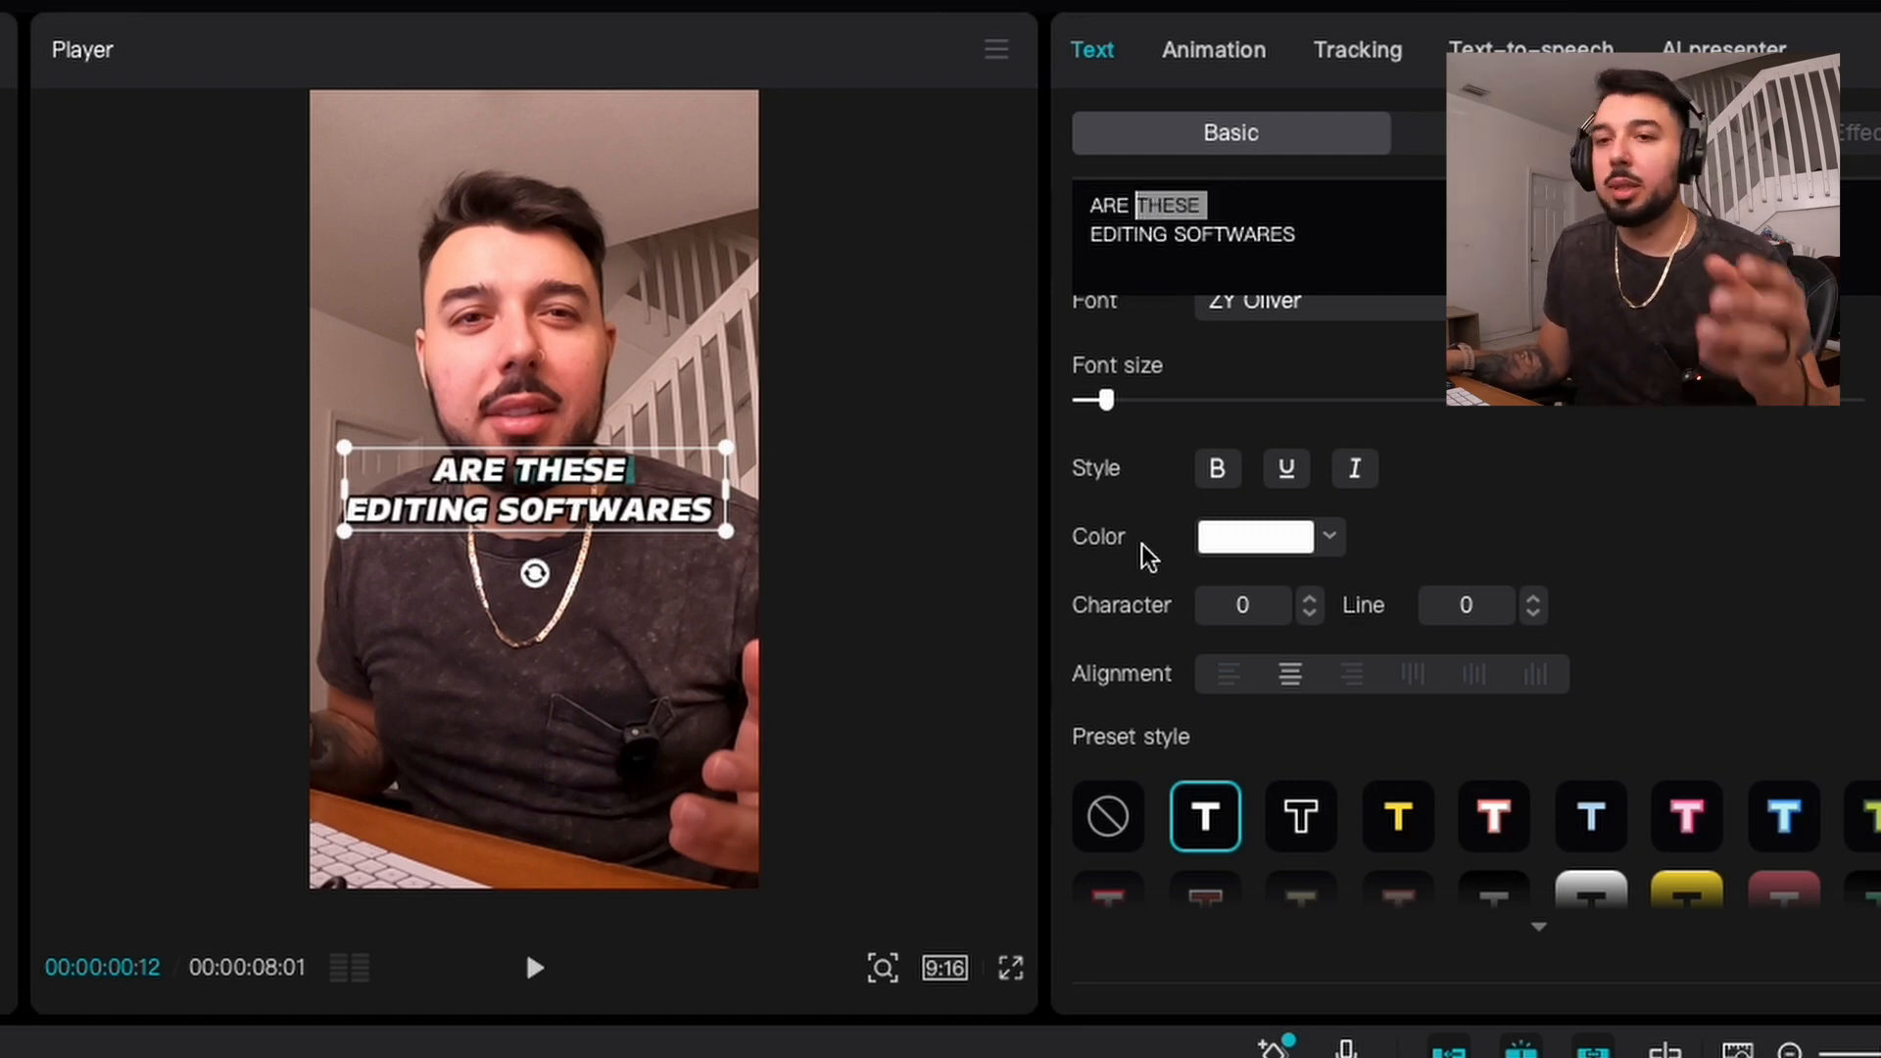
{"action": "left_click", "coordinate": [1401, 821]}
{"action": "left_click_drag", "start_coordinate": [1106, 400], "coordinate": [1124, 400]}
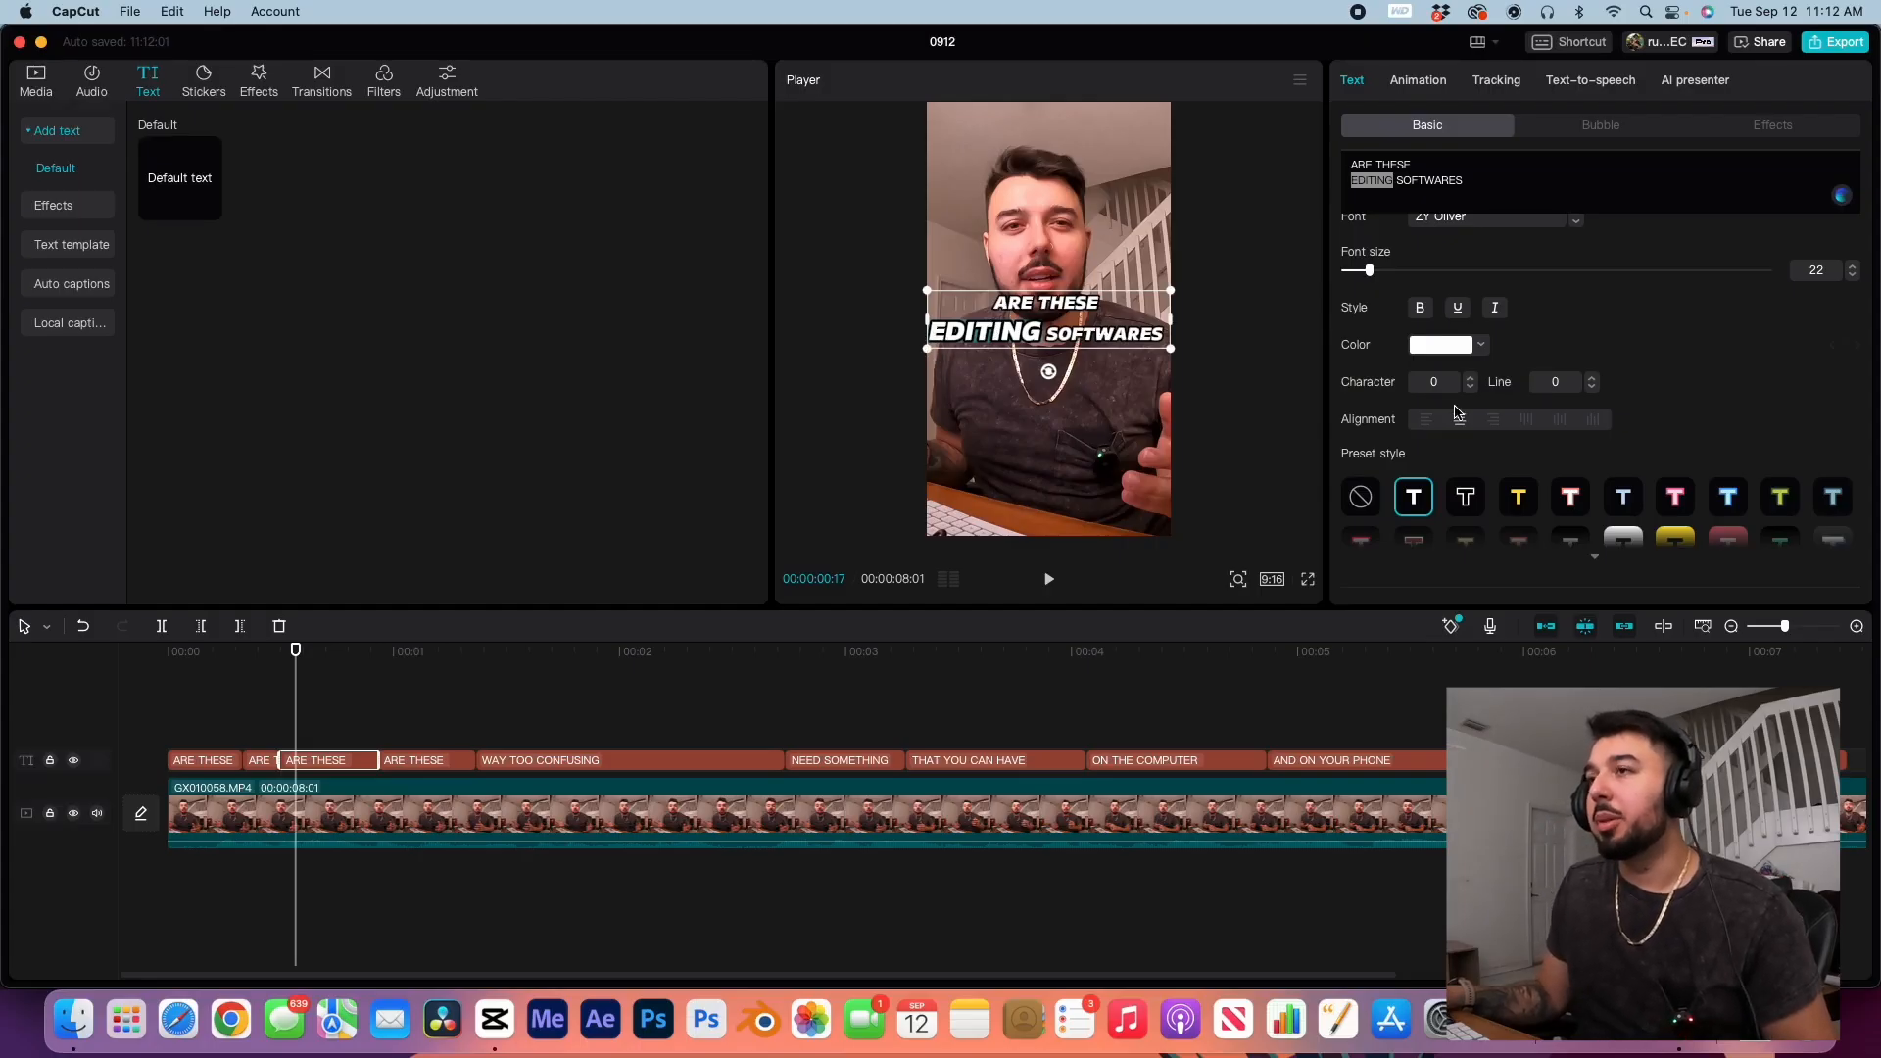
Step: Apply the yellow preset to EDITING in the third caption piece, and to SOFTWARES in the fourth at font size 20
{"action": "left_click", "coordinate": [1518, 500]}
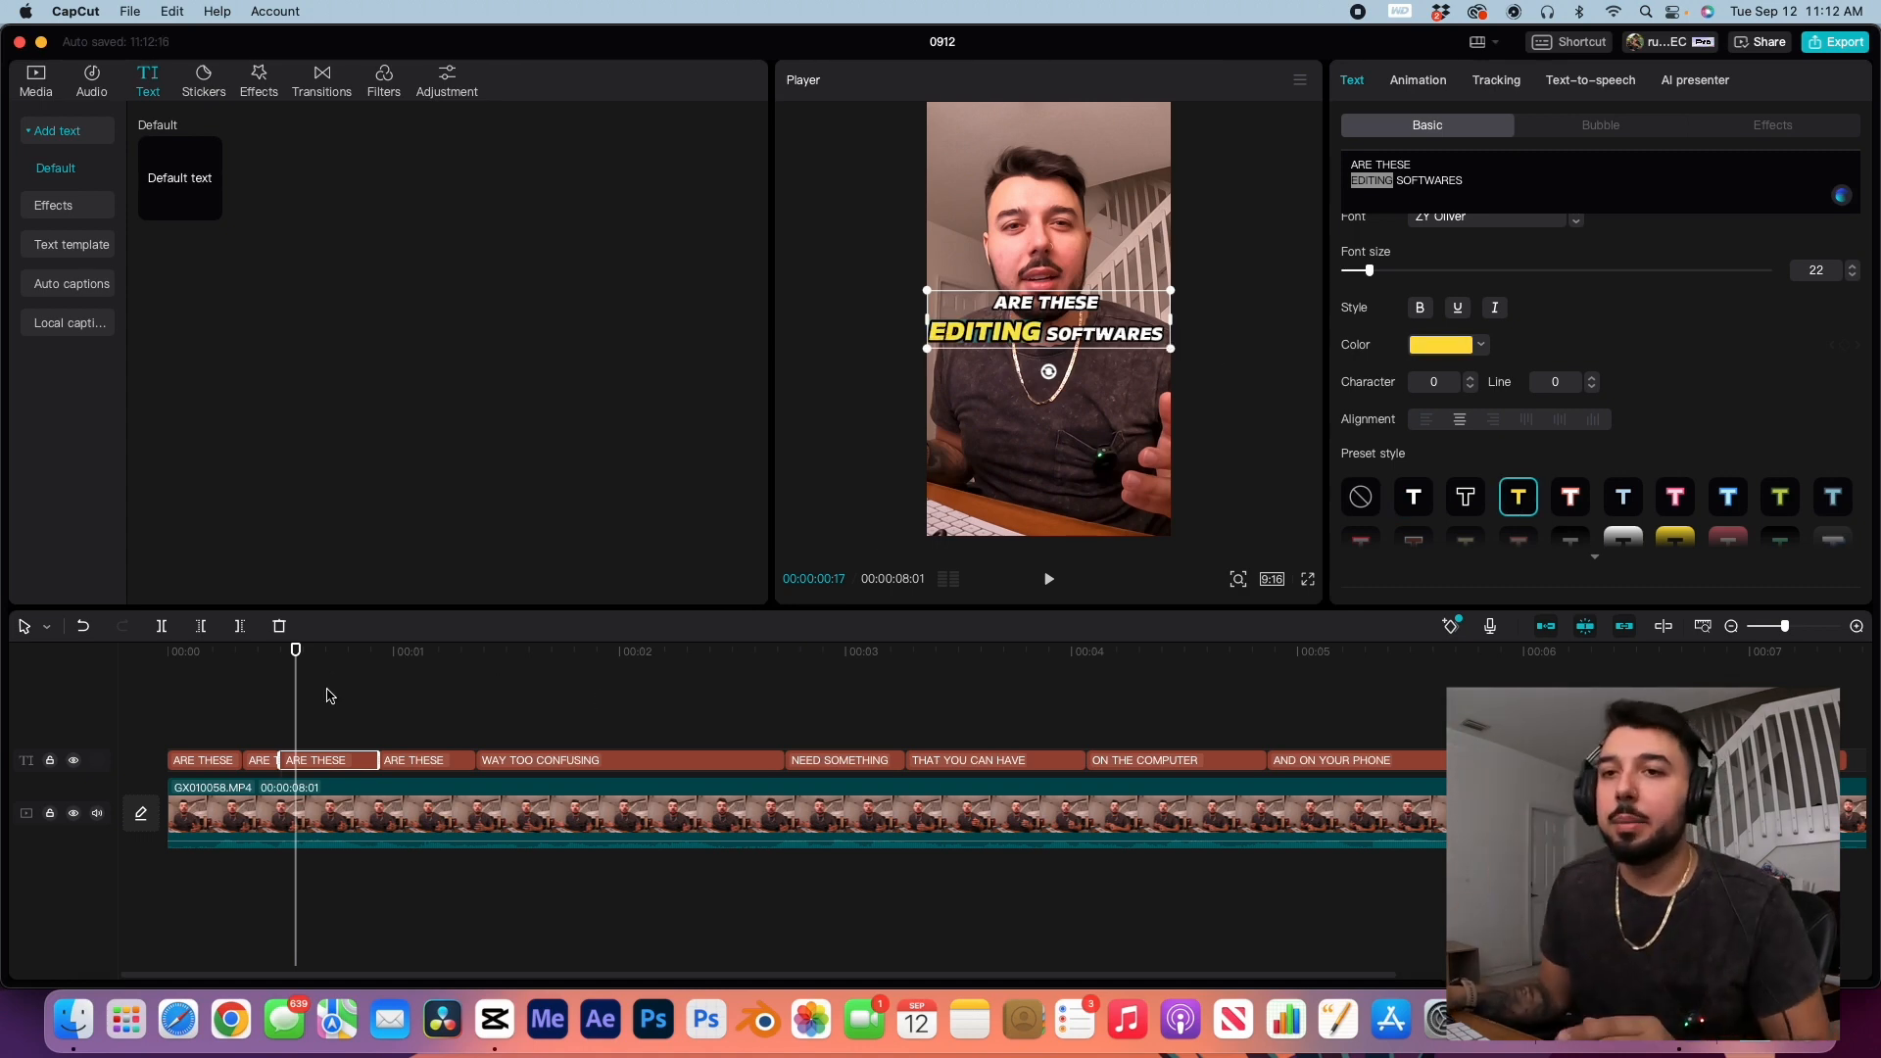
{"action": "left_click", "coordinate": [380, 653]}
{"action": "left_click", "coordinate": [407, 763]}
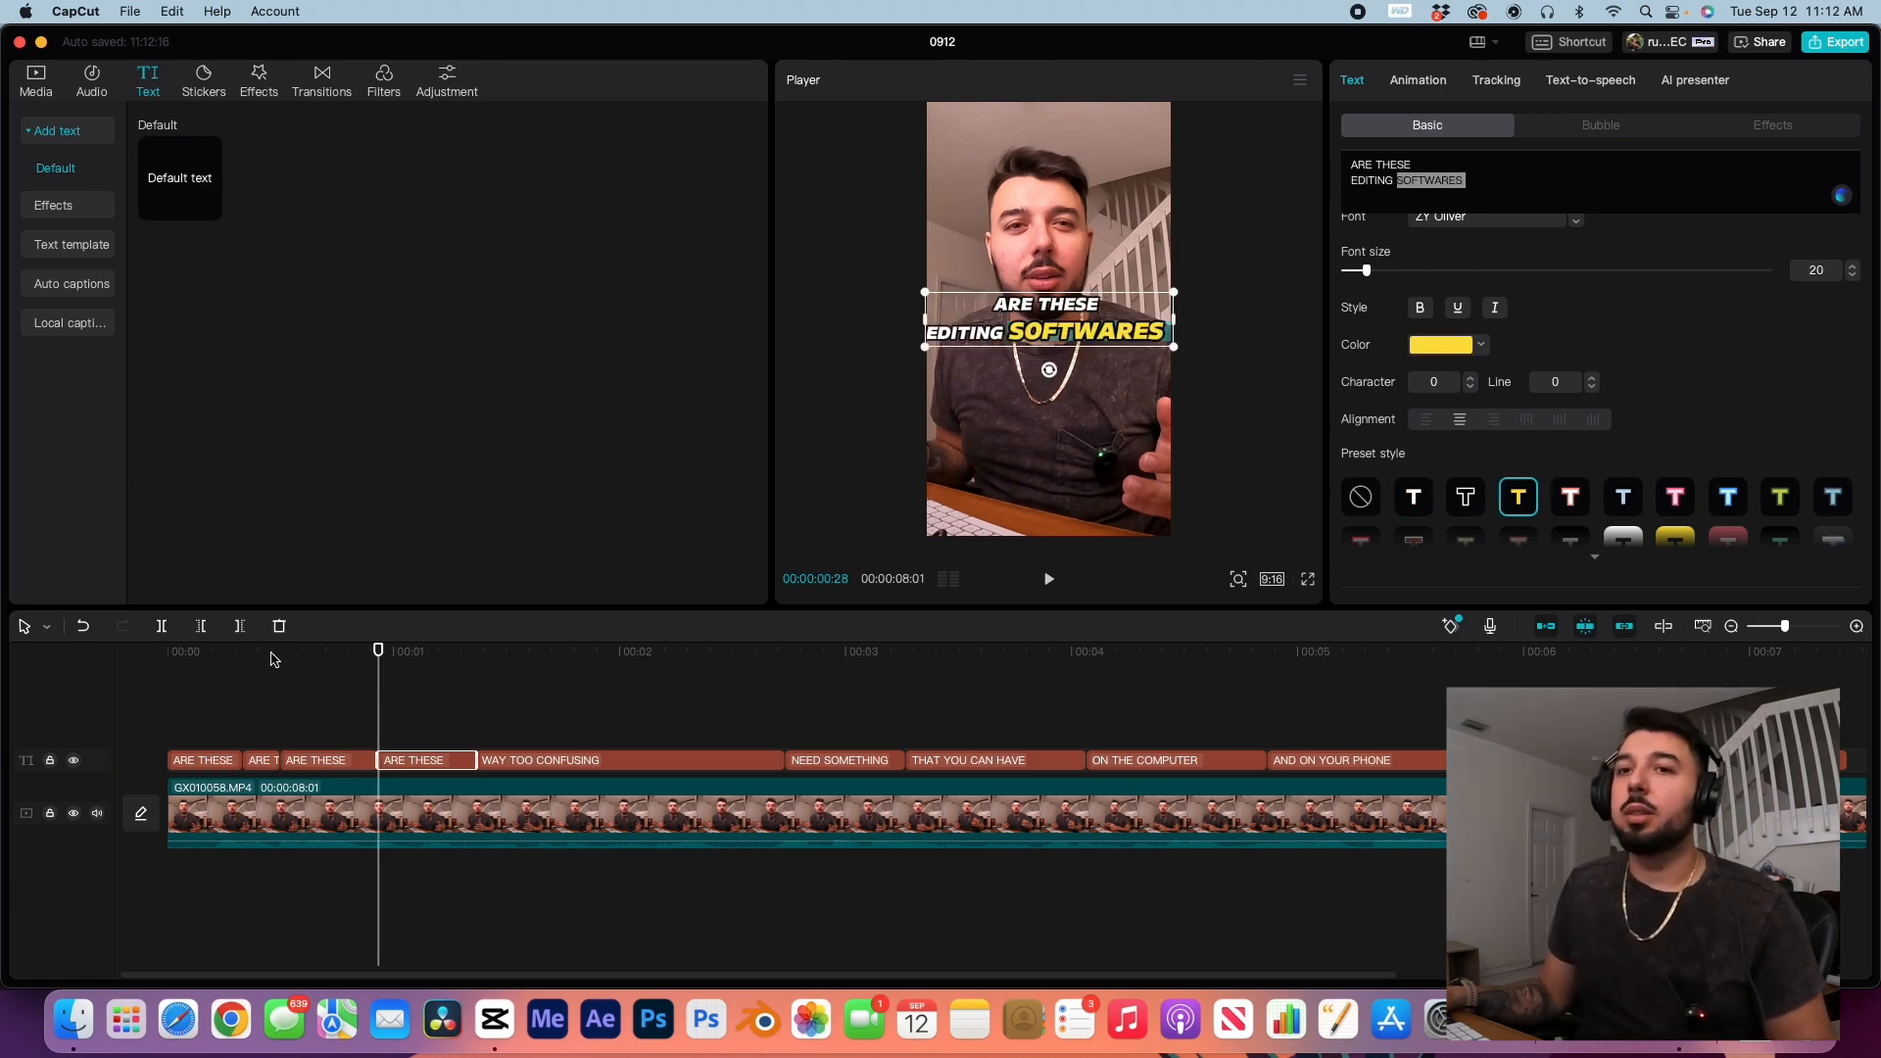
Step: Play back the highlighted captions from the start of the timeline
{"action": "left_click", "coordinate": [163, 654]}
{"action": "key", "text": "space"}
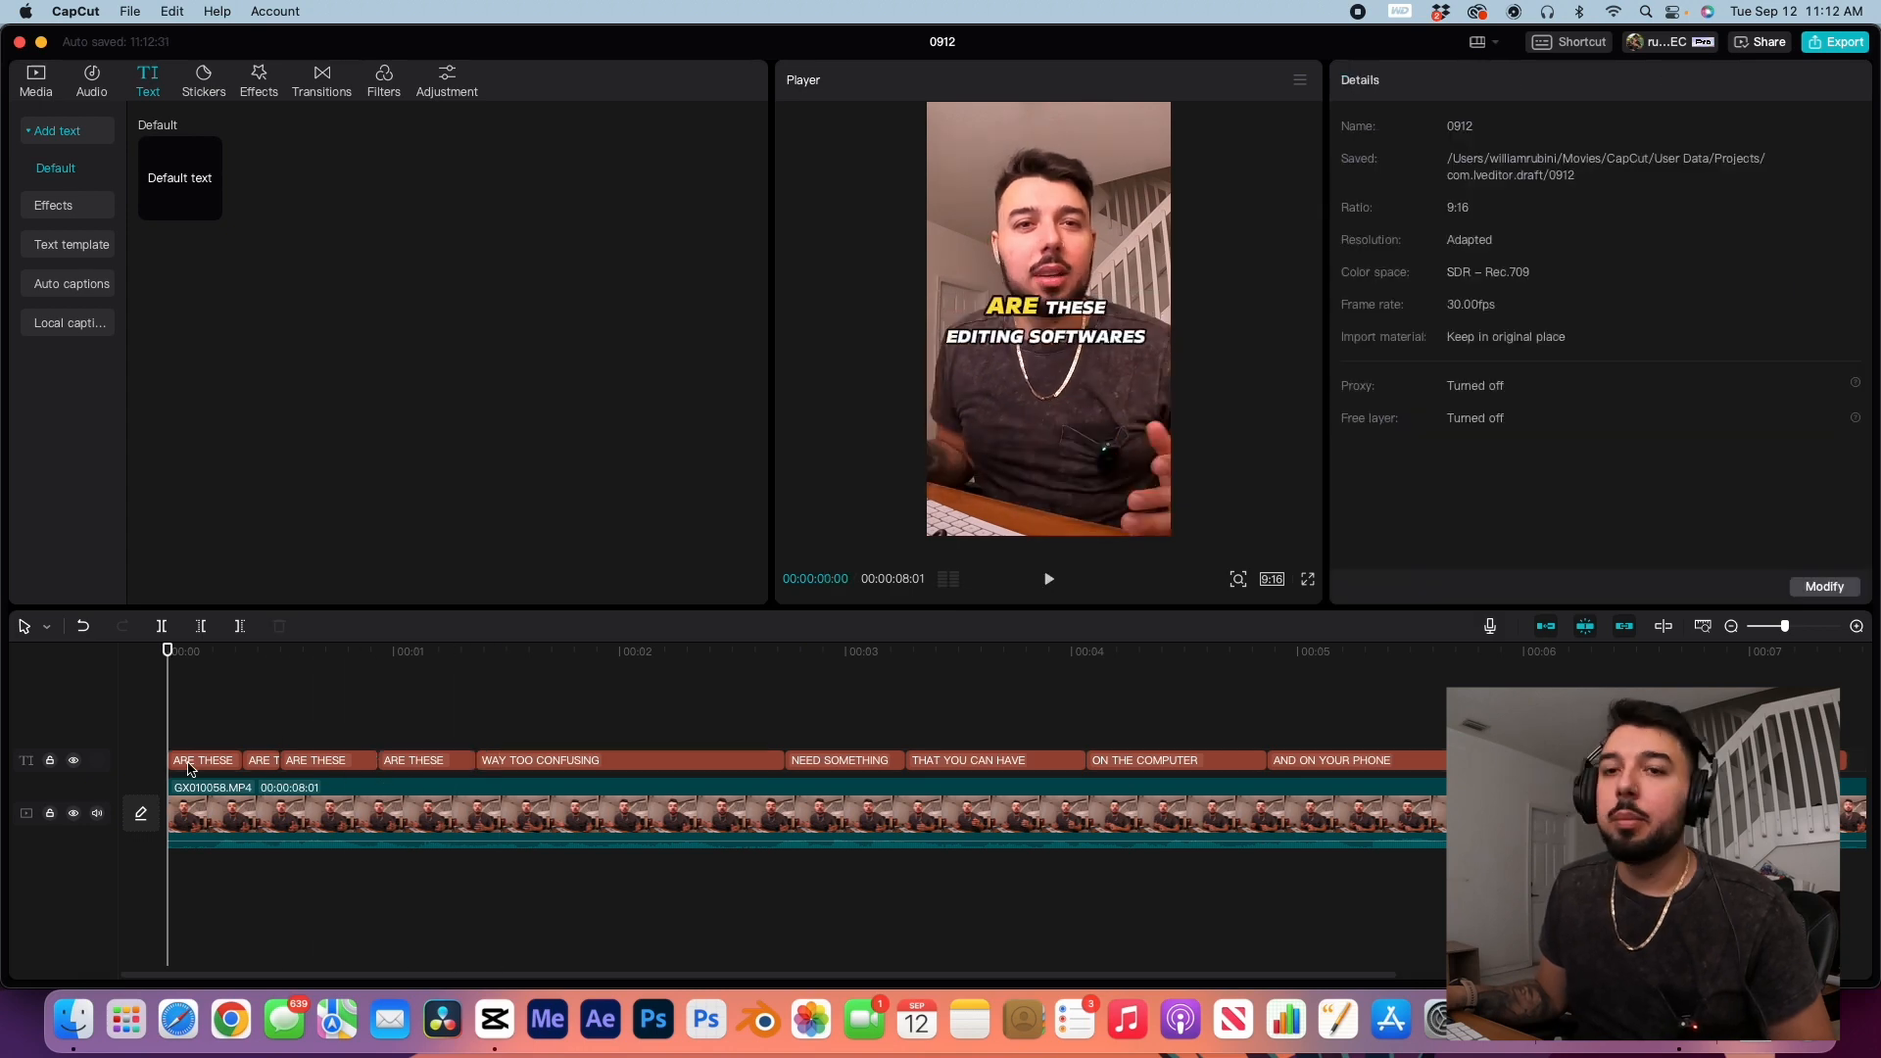
Step: Apply an entrance text animation to the first caption piece
{"action": "left_click", "coordinate": [189, 765]}
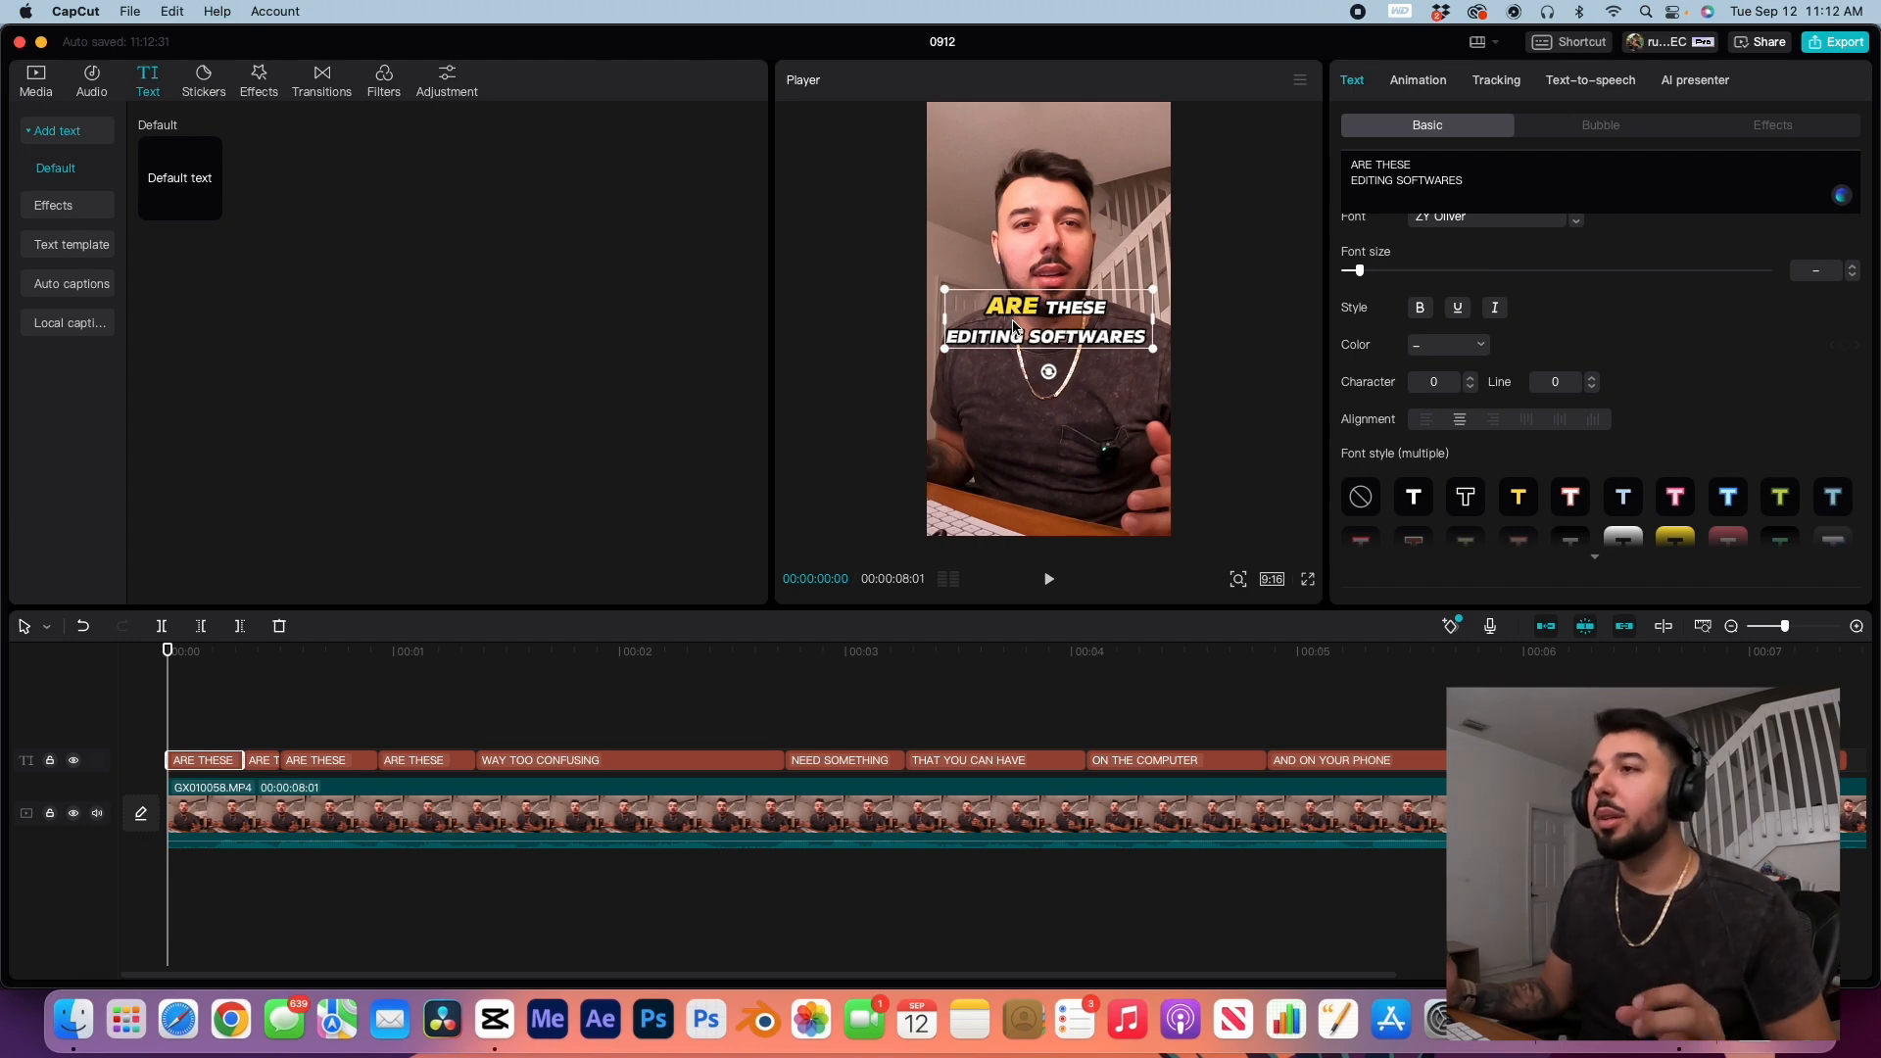
{"action": "left_click", "coordinate": [1421, 84]}
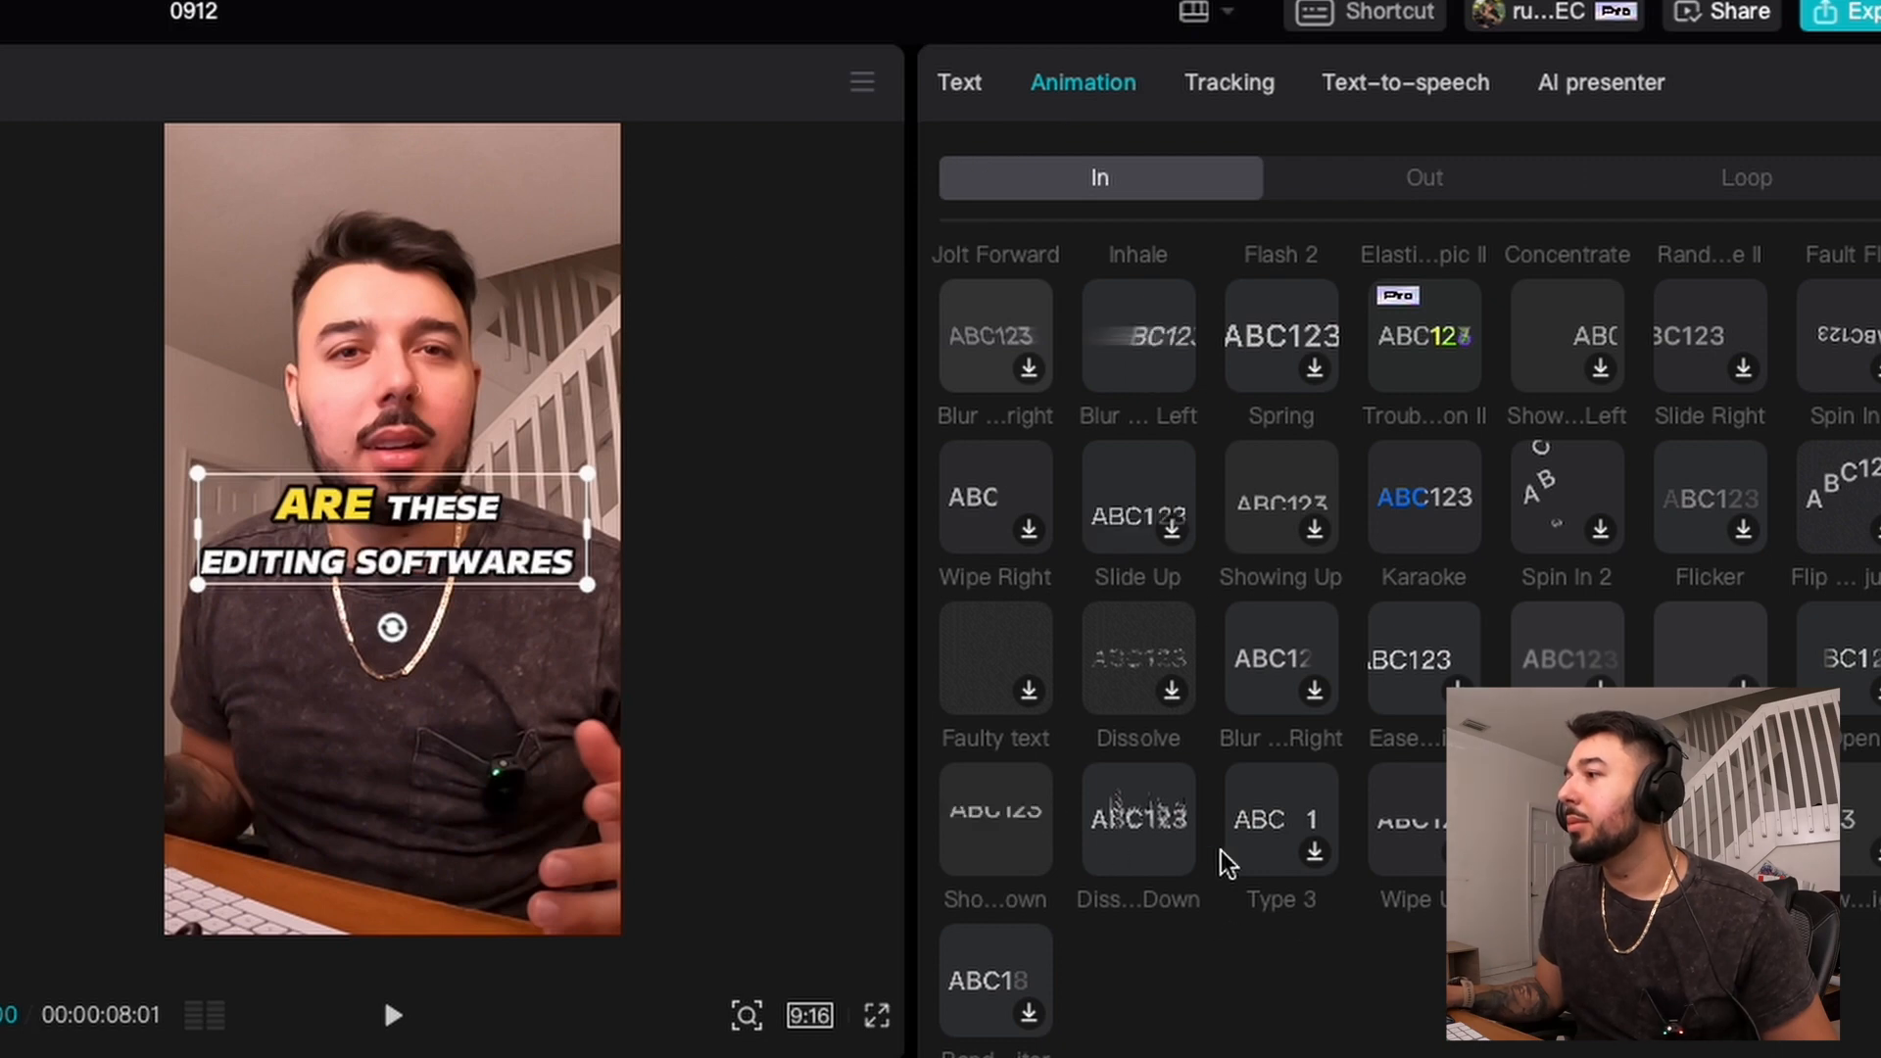
{"action": "left_click", "coordinate": [1290, 625]}
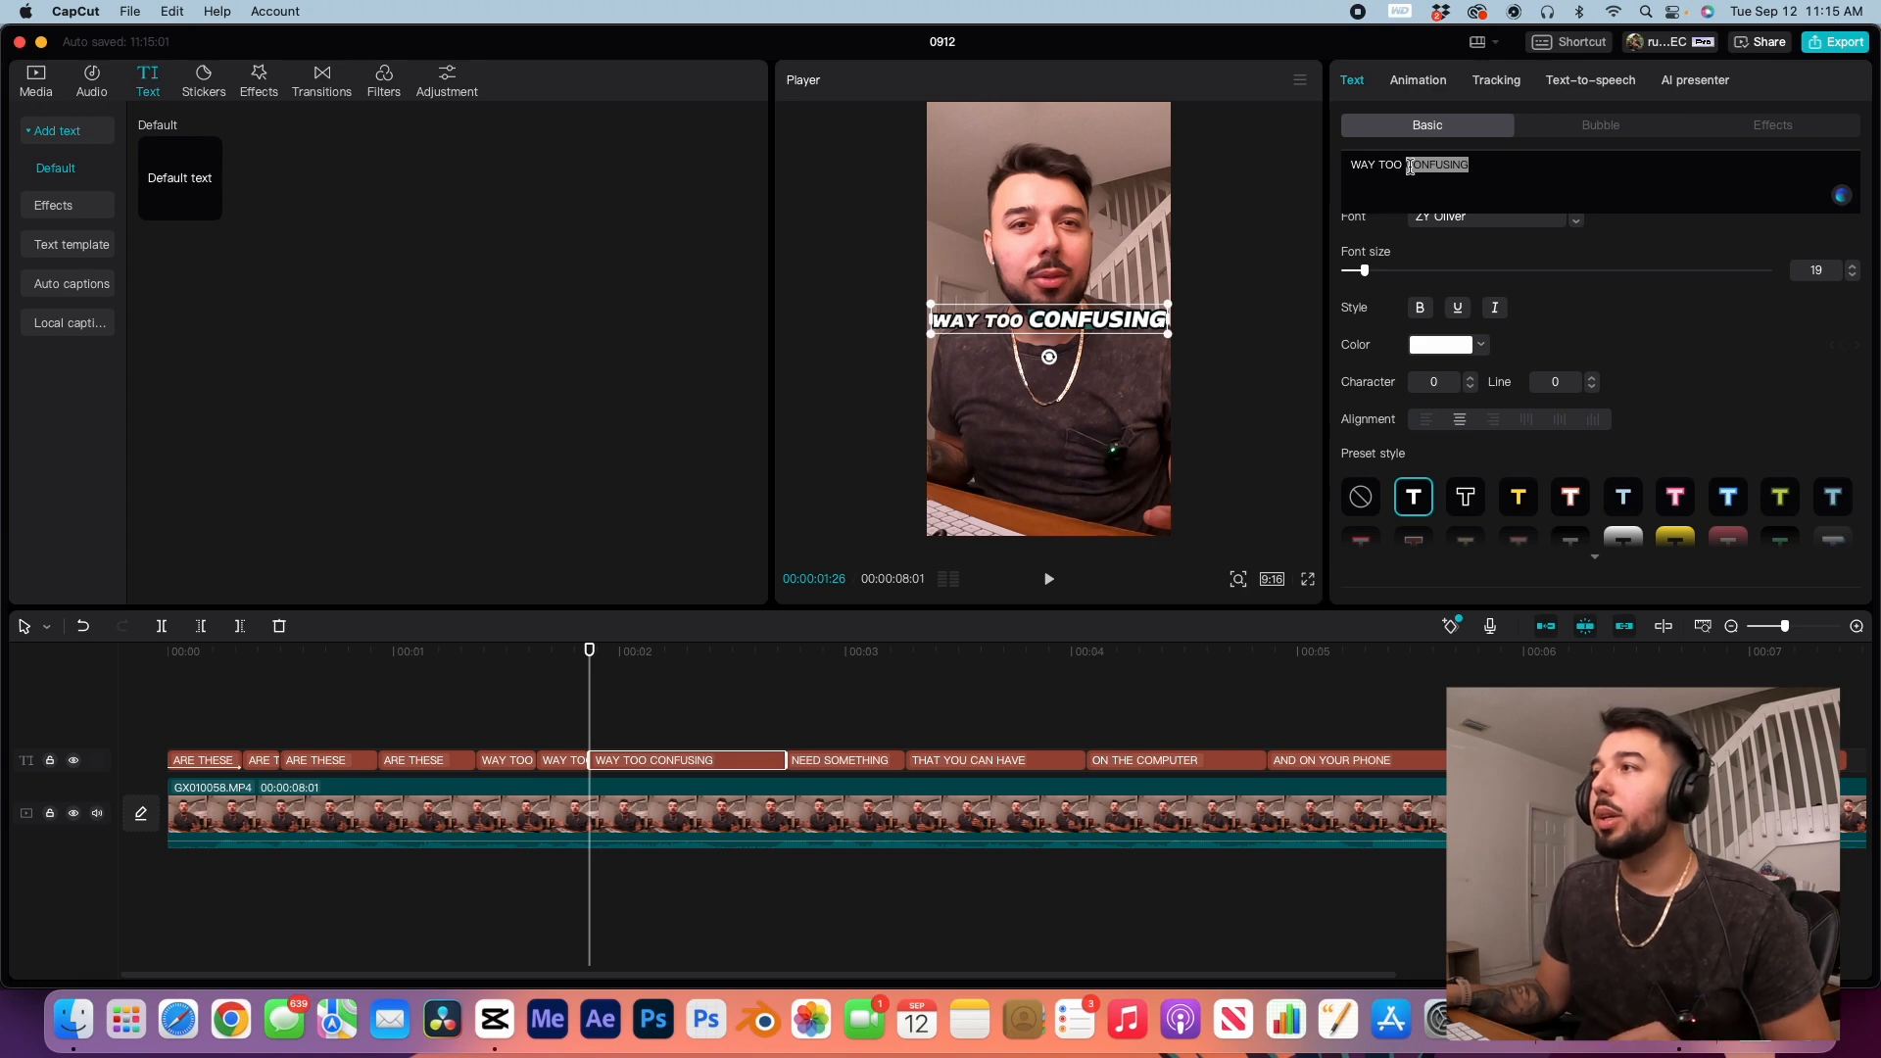
Step: In the third WAY TOO CONFUSING piece, delete the words WAY TOO and enlarge the remaining word CONFUSING
{"action": "left_click", "coordinate": [1408, 166]}
{"action": "left_click_drag", "start_coordinate": [1407, 166], "coordinate": [1215, 172]}
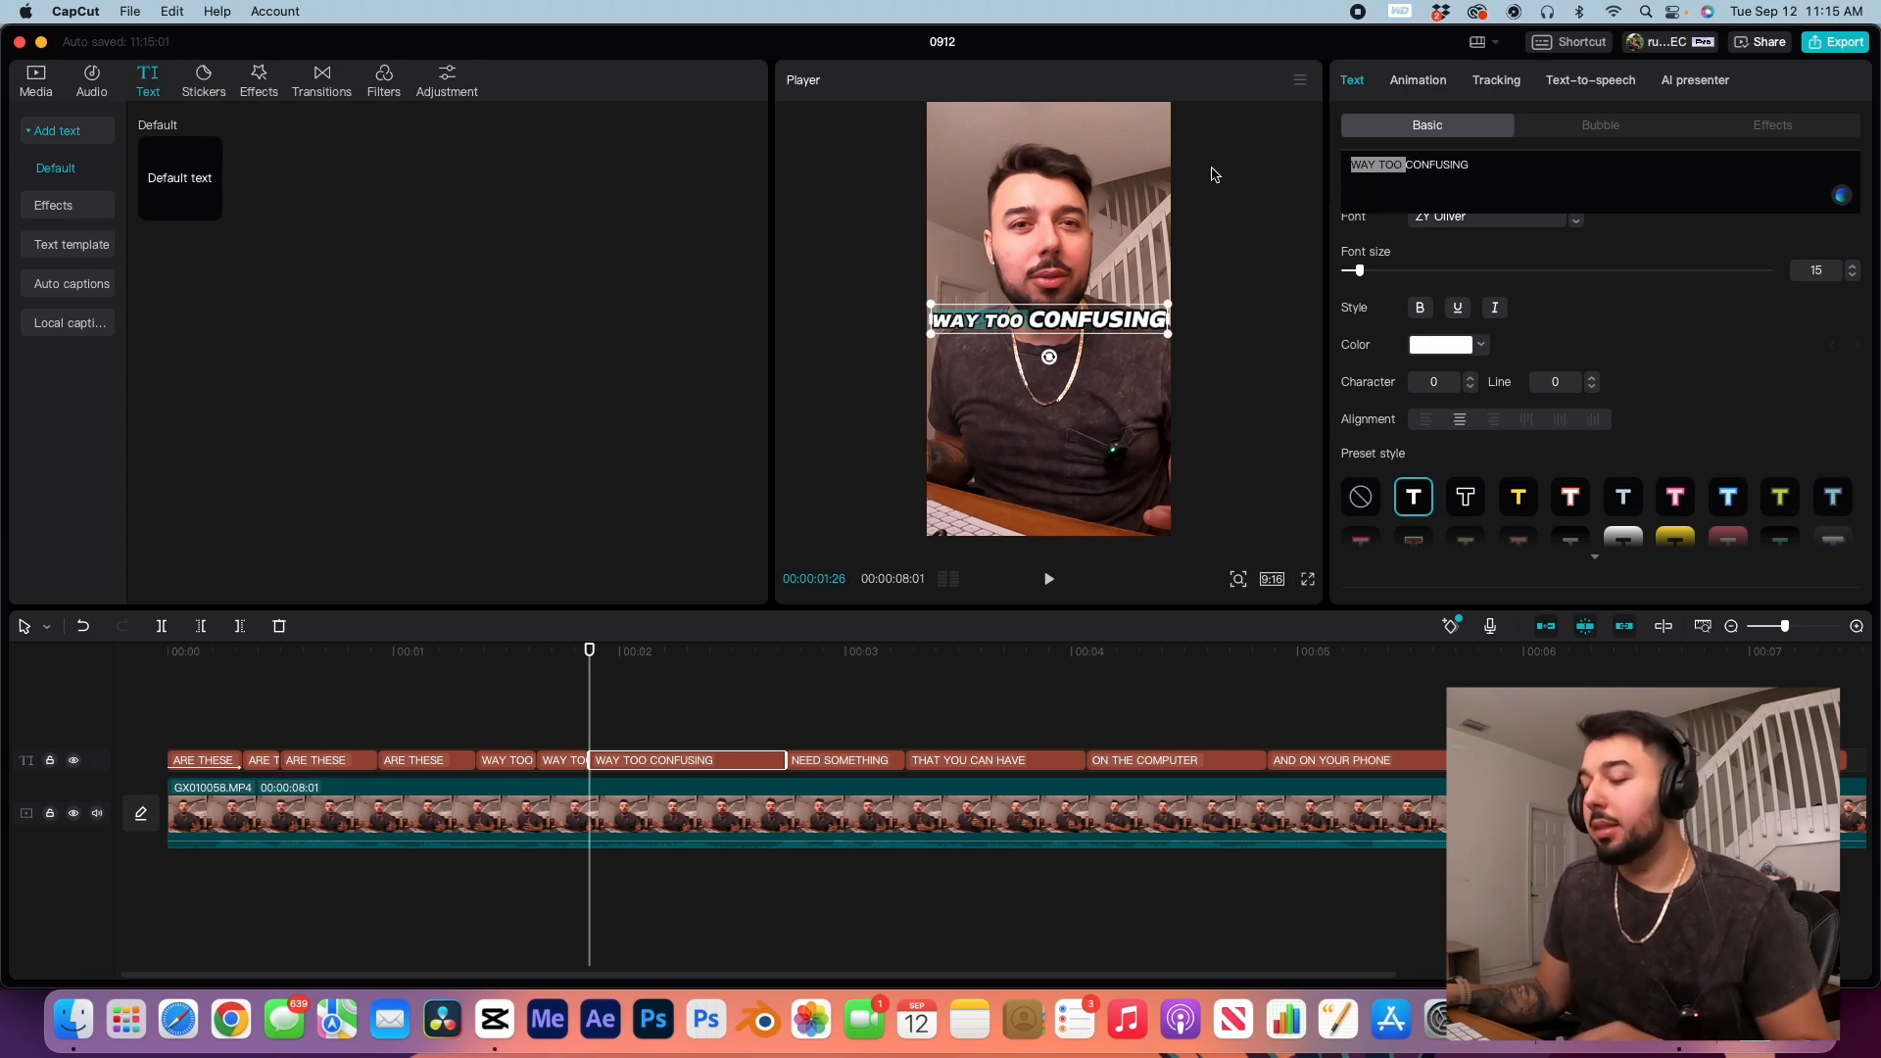
{"action": "key", "text": "BackSpace"}
{"action": "left_click_drag", "start_coordinate": [1366, 272], "coordinate": [1373, 271]}
Step: Play back the WAY TOO CONFUSING captions from where the phrase begins
{"action": "left_click", "coordinate": [477, 654]}
{"action": "key", "text": "space"}
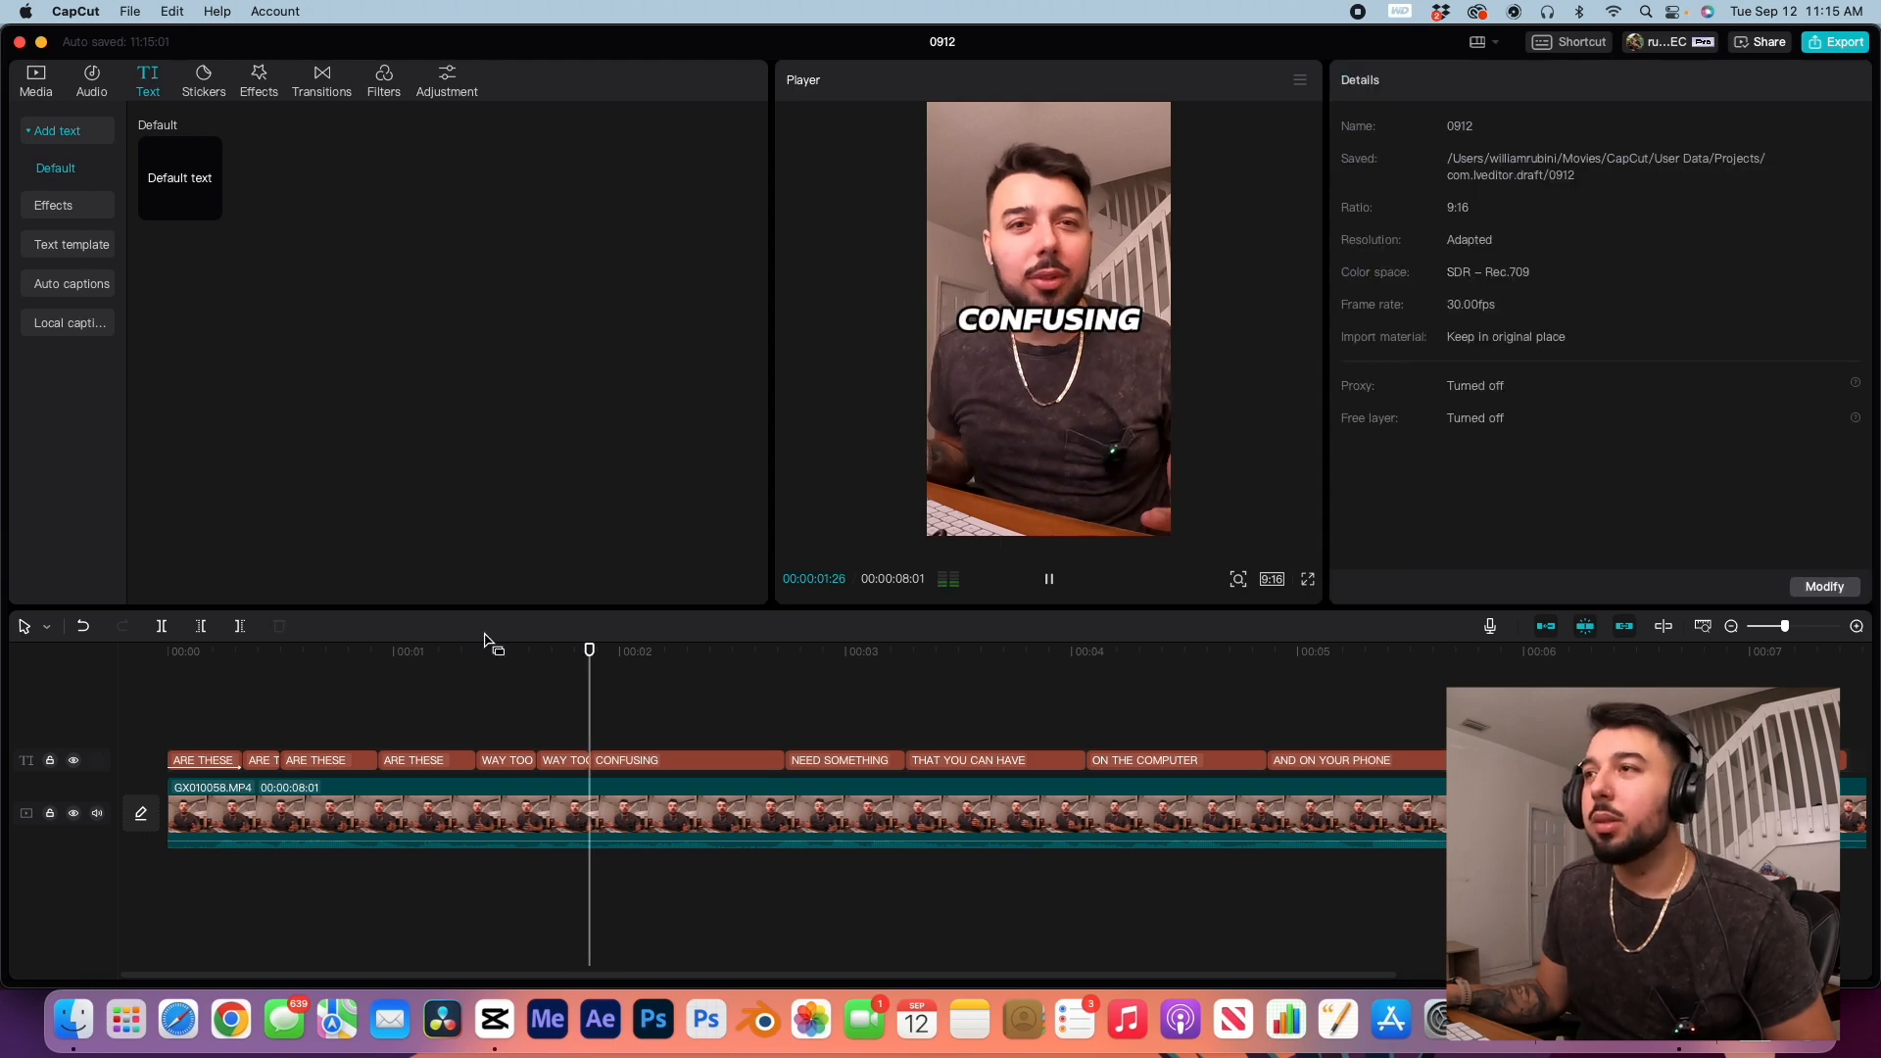
{"action": "key", "text": "space"}
Step: Apply the yellow preset to WAY in the first WAY TOO CONFUSING piece and select TOO in the second piece
{"action": "left_click", "coordinate": [475, 650]}
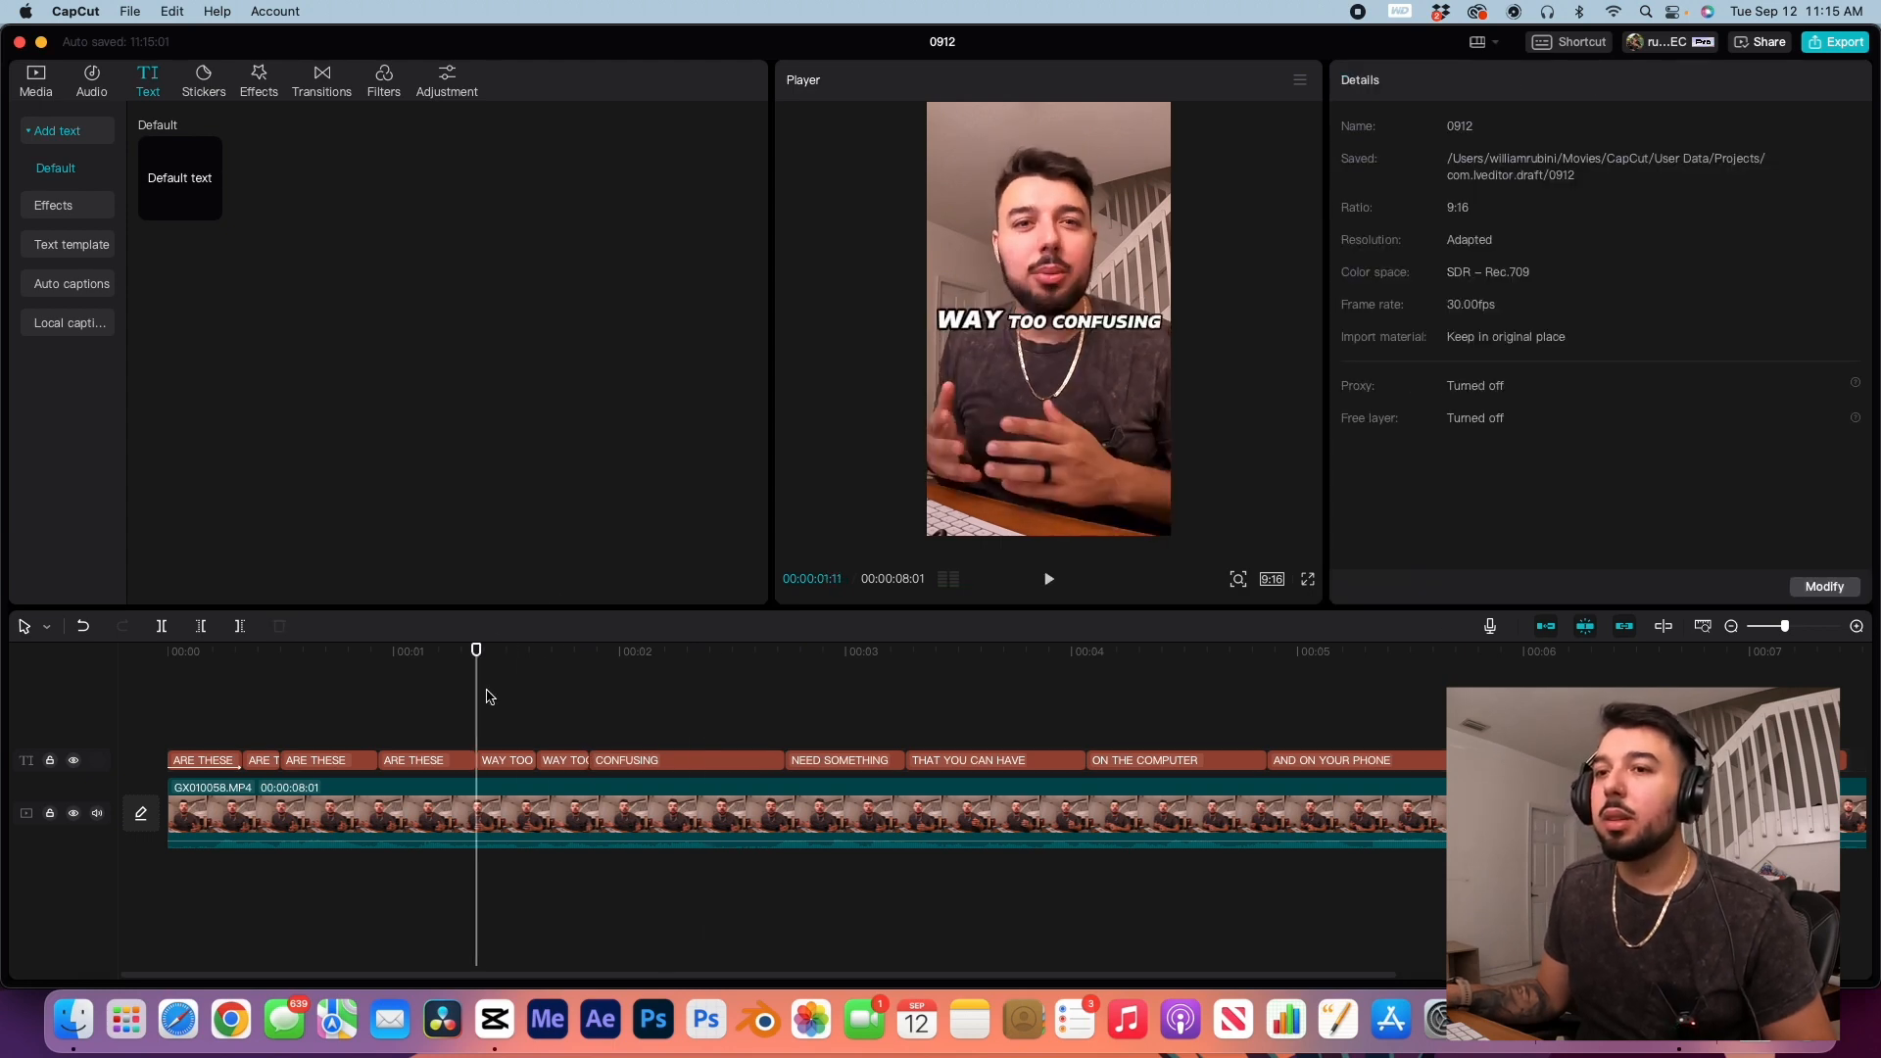
{"action": "left_click", "coordinate": [510, 763]}
{"action": "double_click", "coordinate": [1377, 164]}
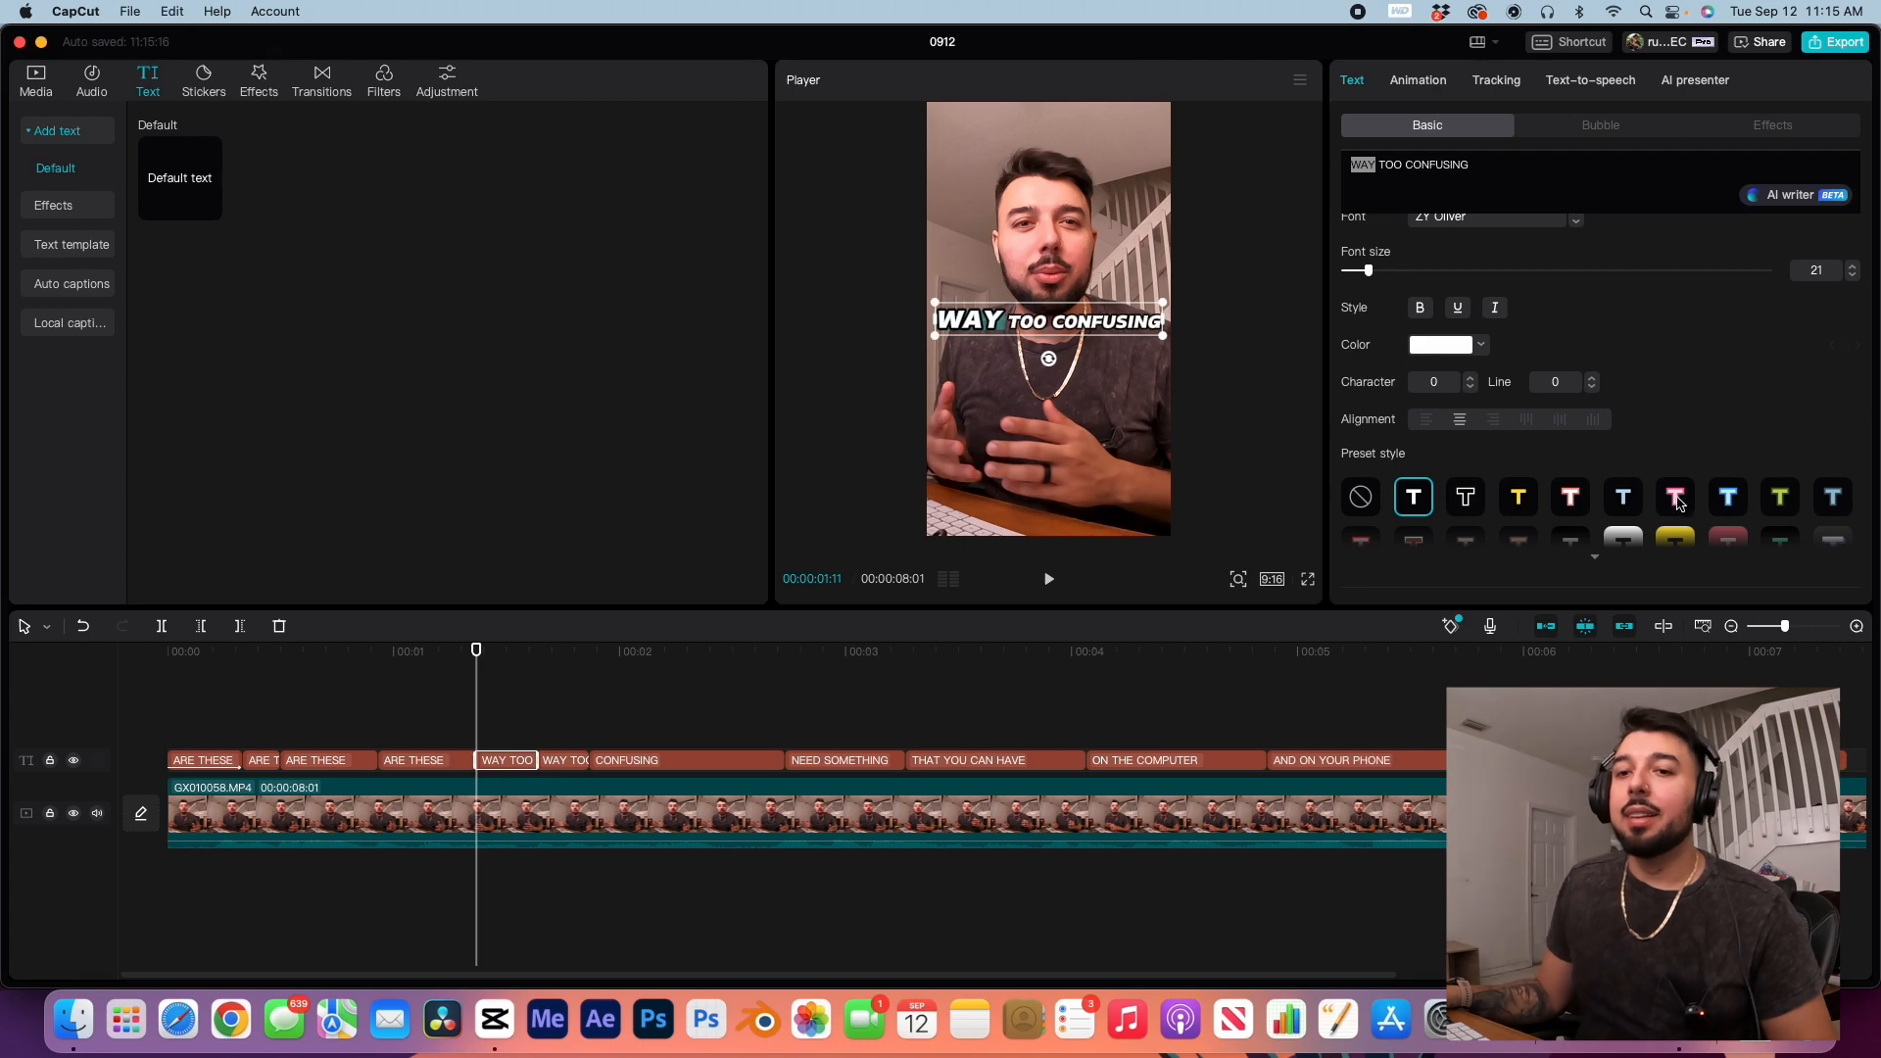
{"action": "left_click", "coordinate": [1516, 496]}
{"action": "left_click", "coordinate": [552, 656]}
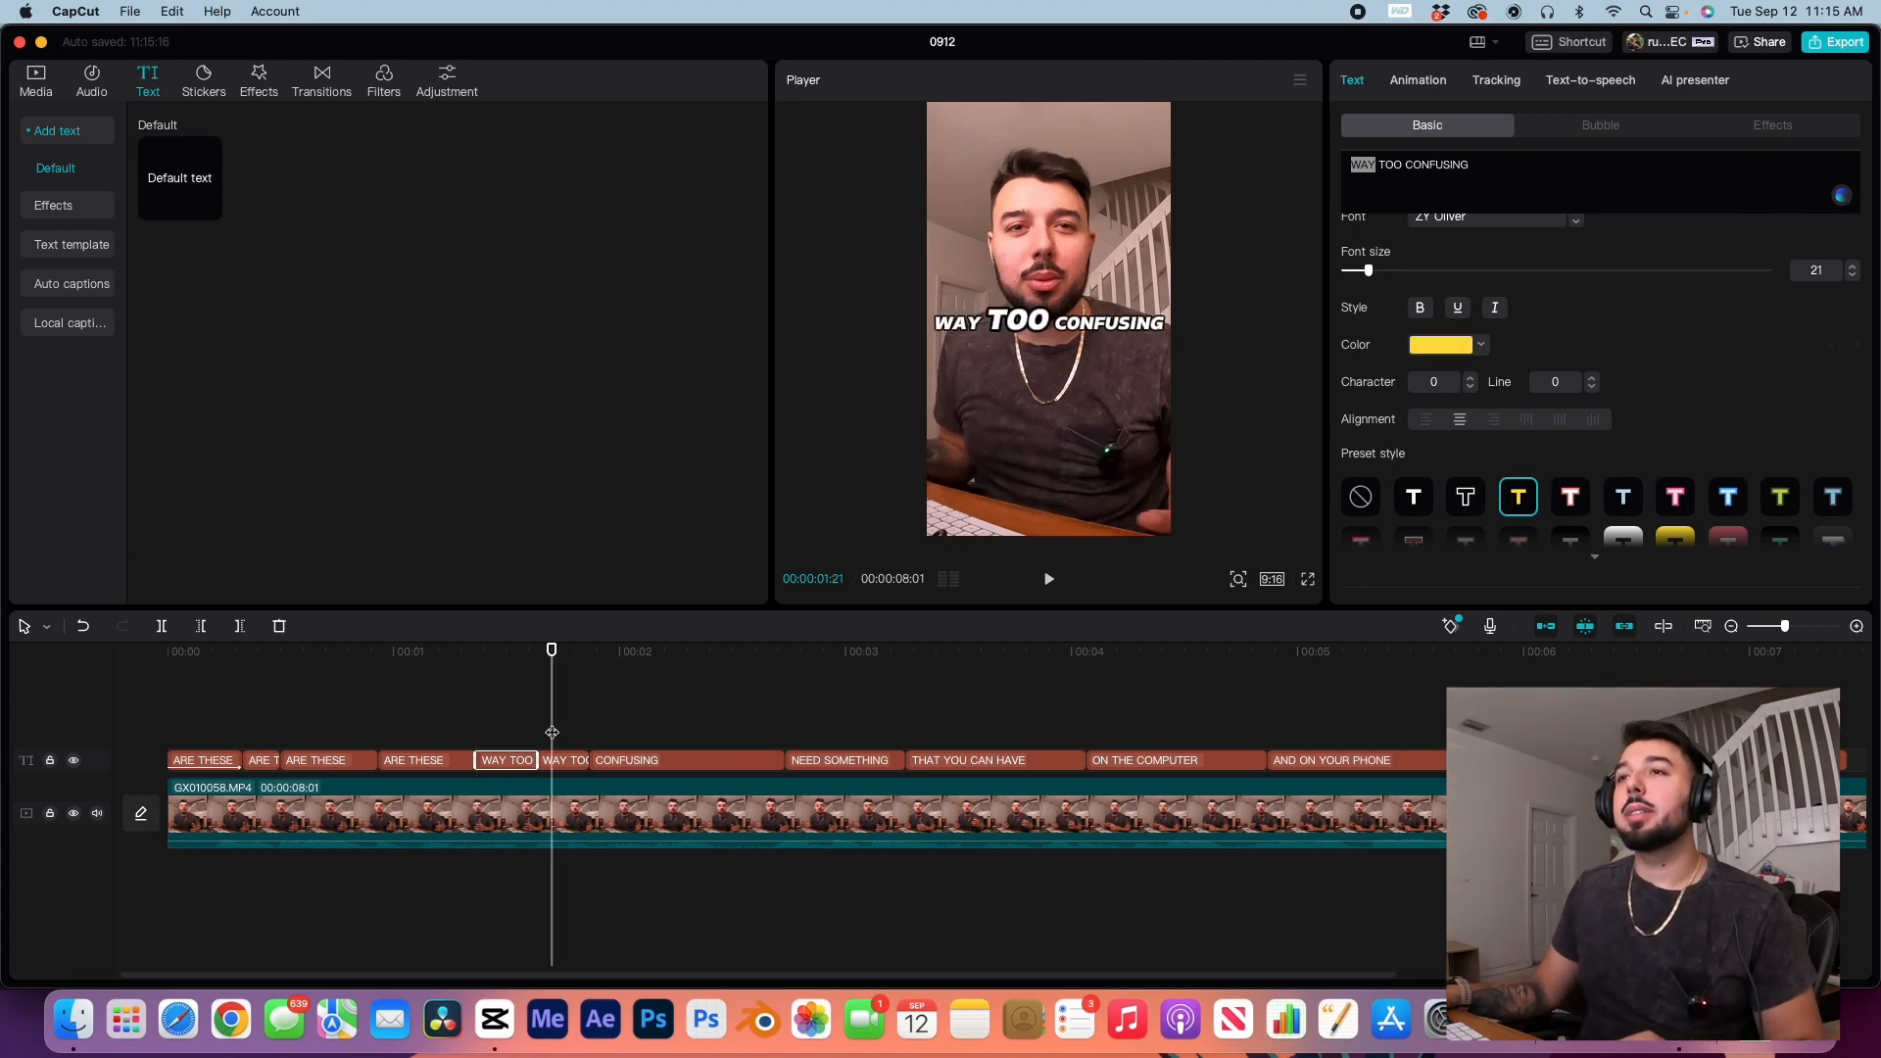
{"action": "left_click", "coordinate": [563, 764]}
{"action": "double_click", "coordinate": [1383, 166]}
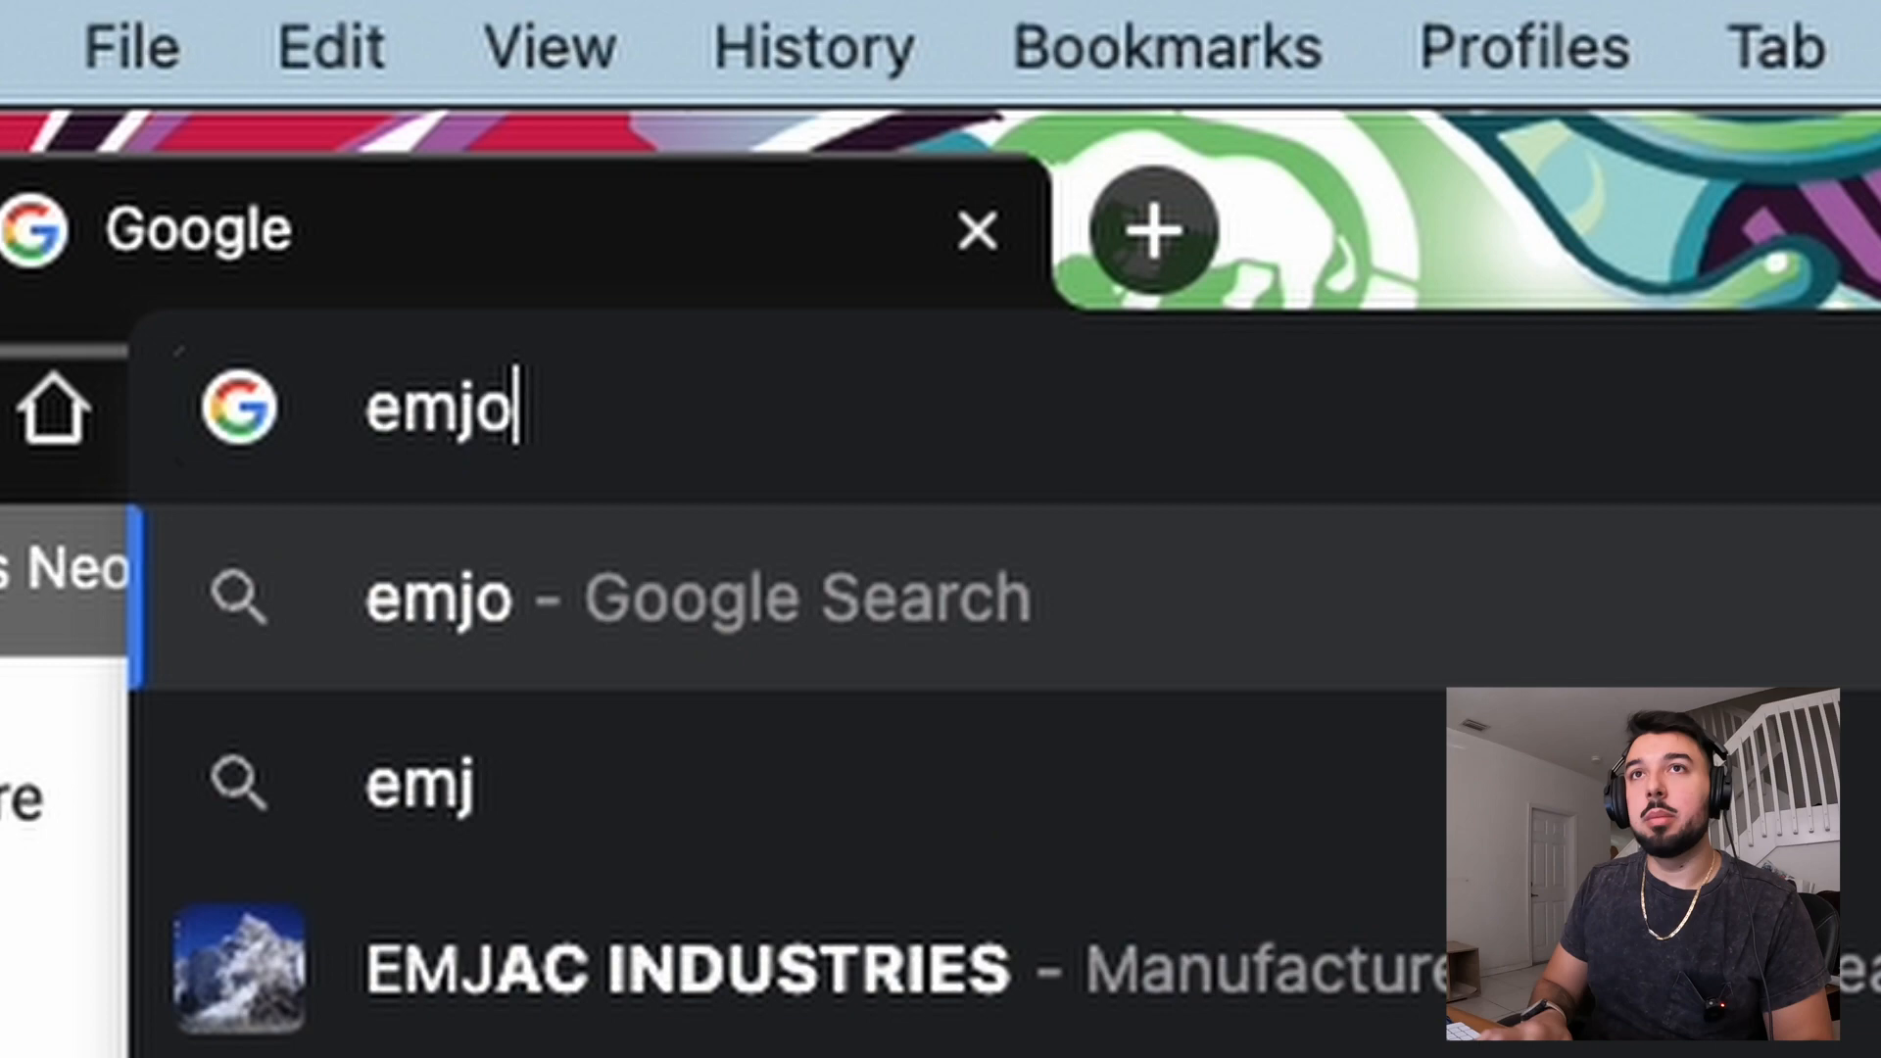
Step: Switch to Chrome, search for emoji and open Emojipedia's Face with Spiral Eyes page
{"action": "key", "text": "BackSpace"}
{"action": "key", "text": "BackSpace"}
{"action": "type", "text": "0"}
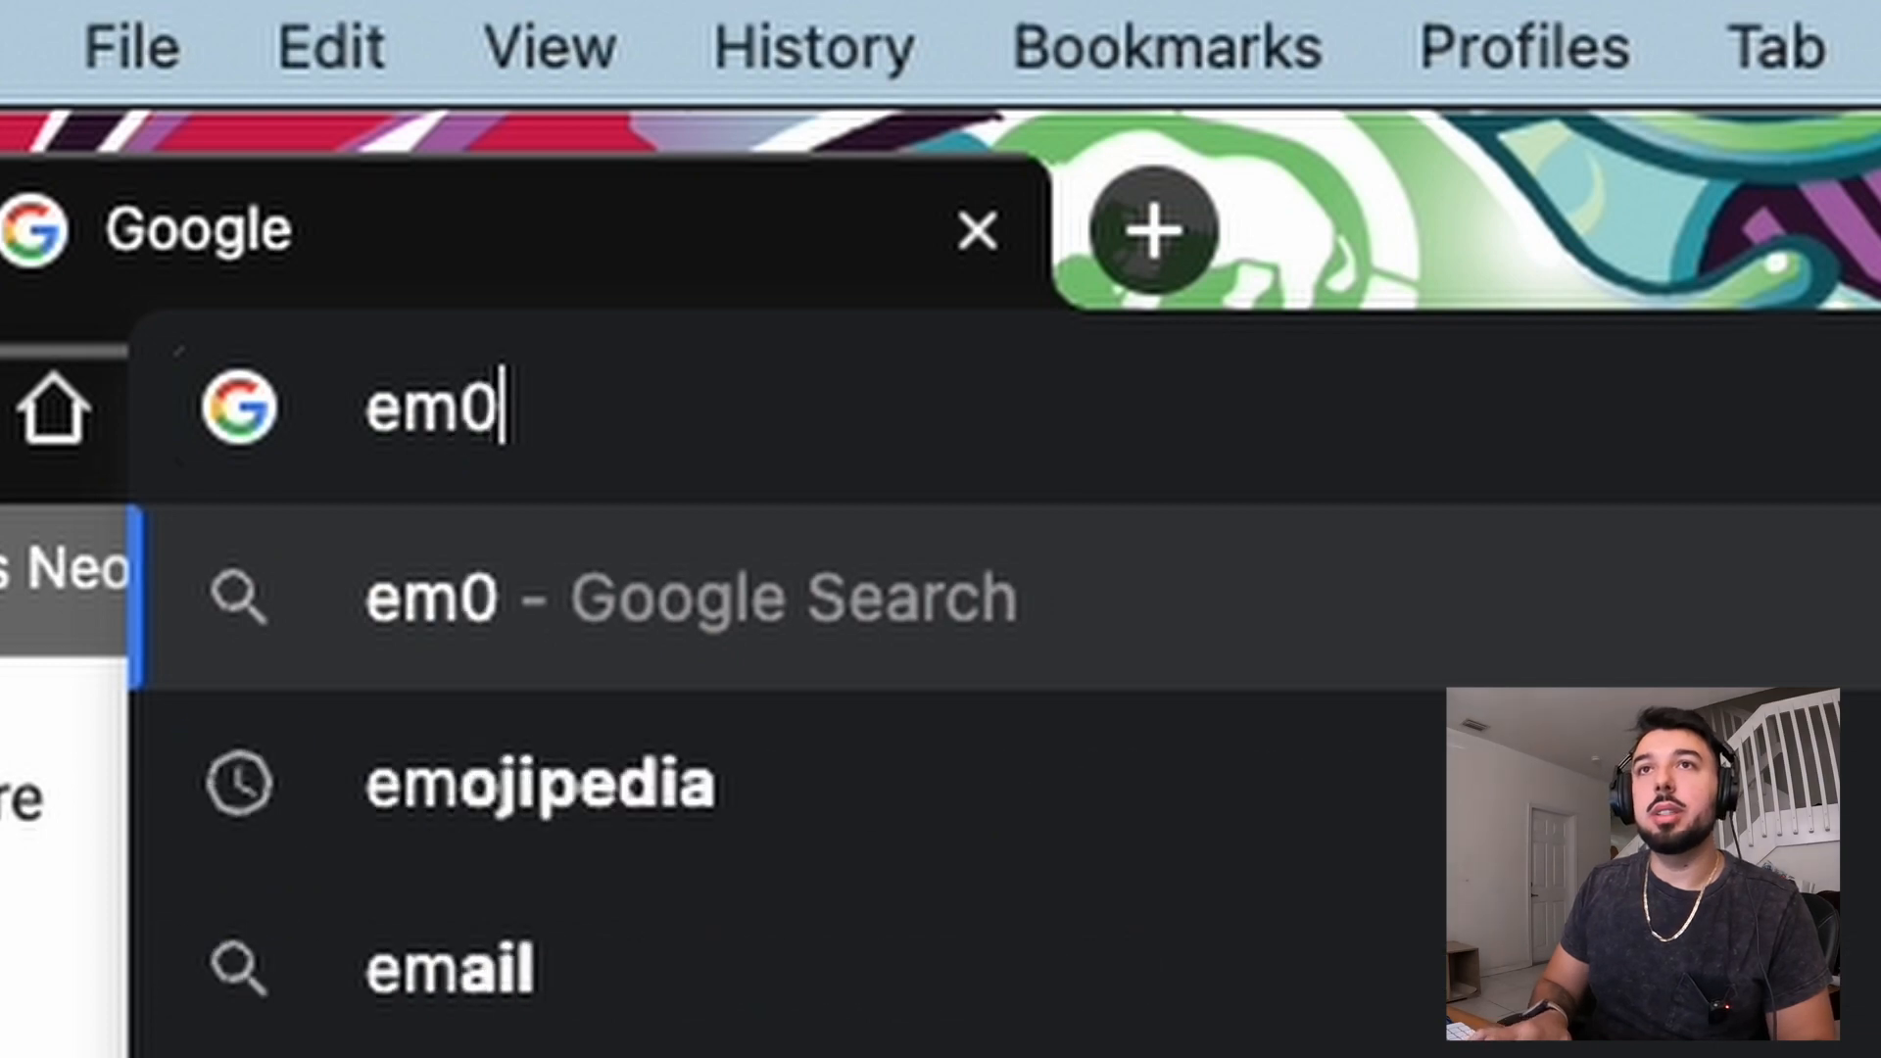
{"action": "key", "text": "BackSpace"}
{"action": "type", "text": "ojipedia.org"}
{"action": "key", "text": "Return"}
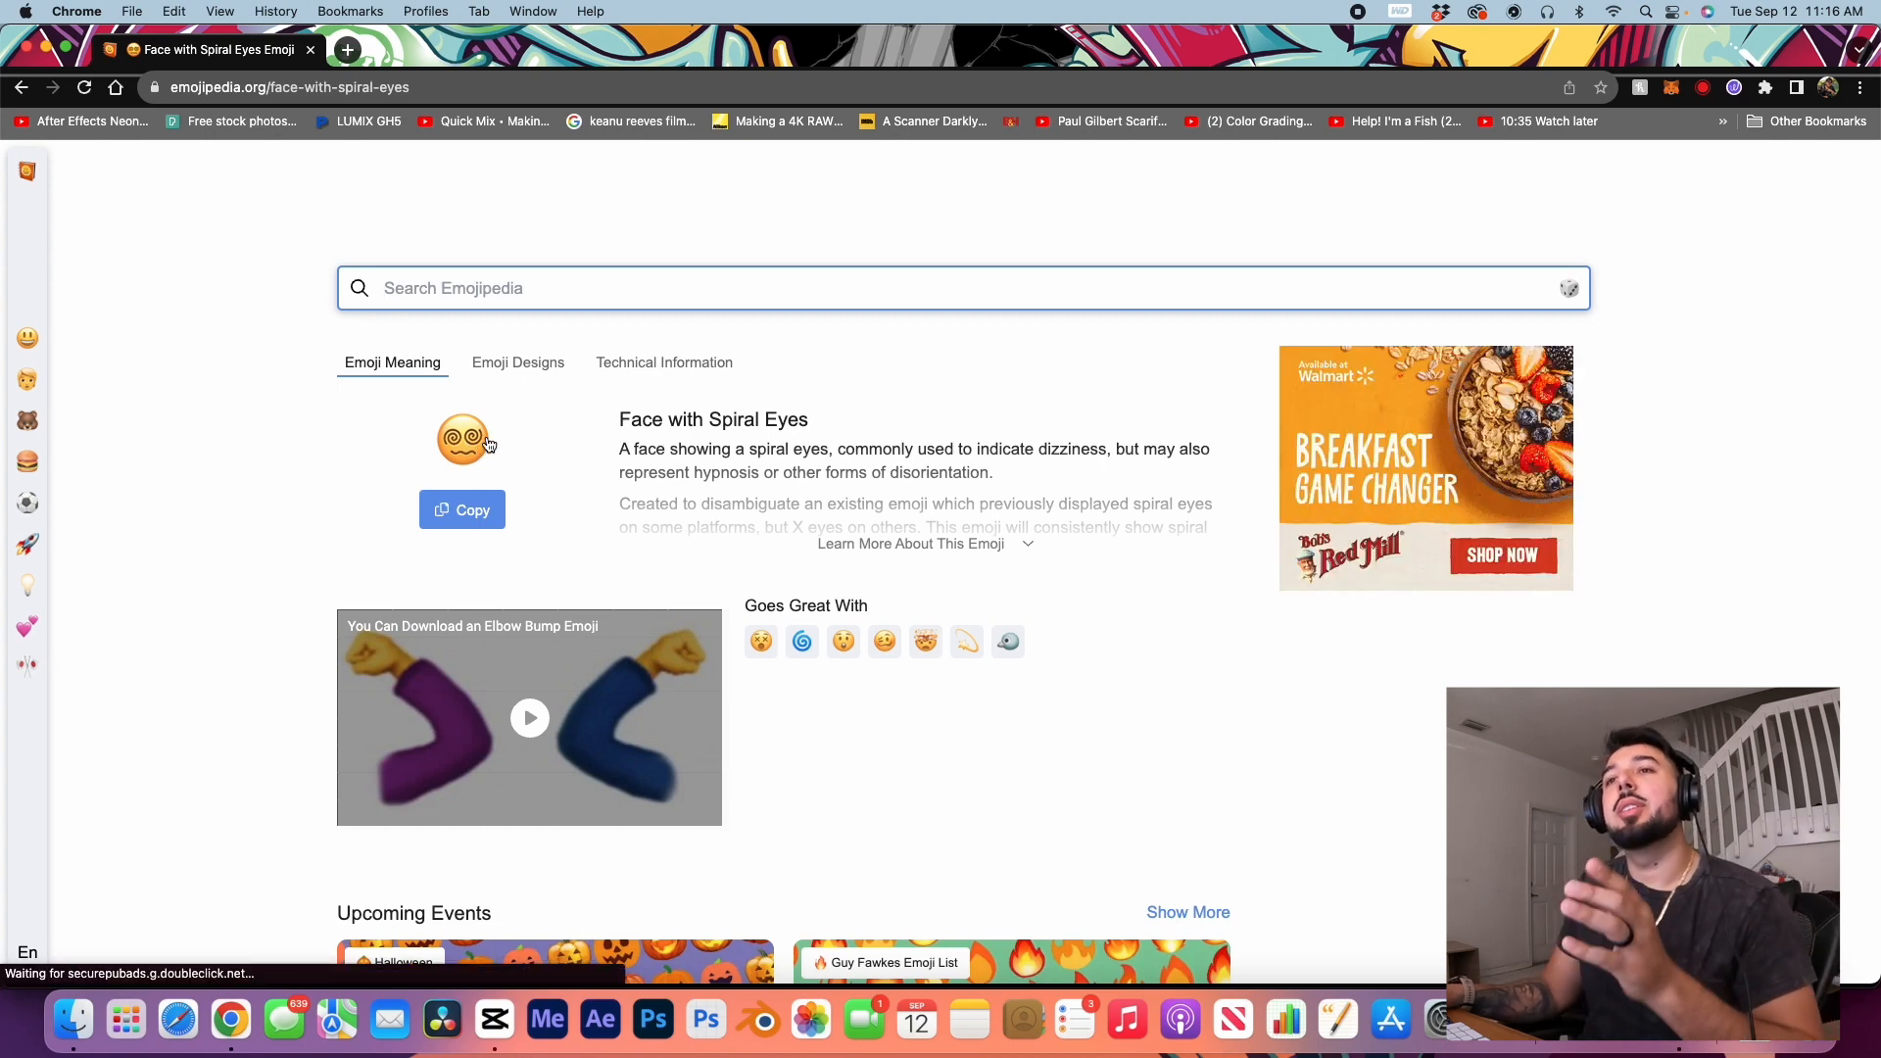
Step: Open the image of the emoji's Apple iOS 16.4 design in a new tab and switch to that tab
{"action": "left_click", "coordinate": [529, 364]}
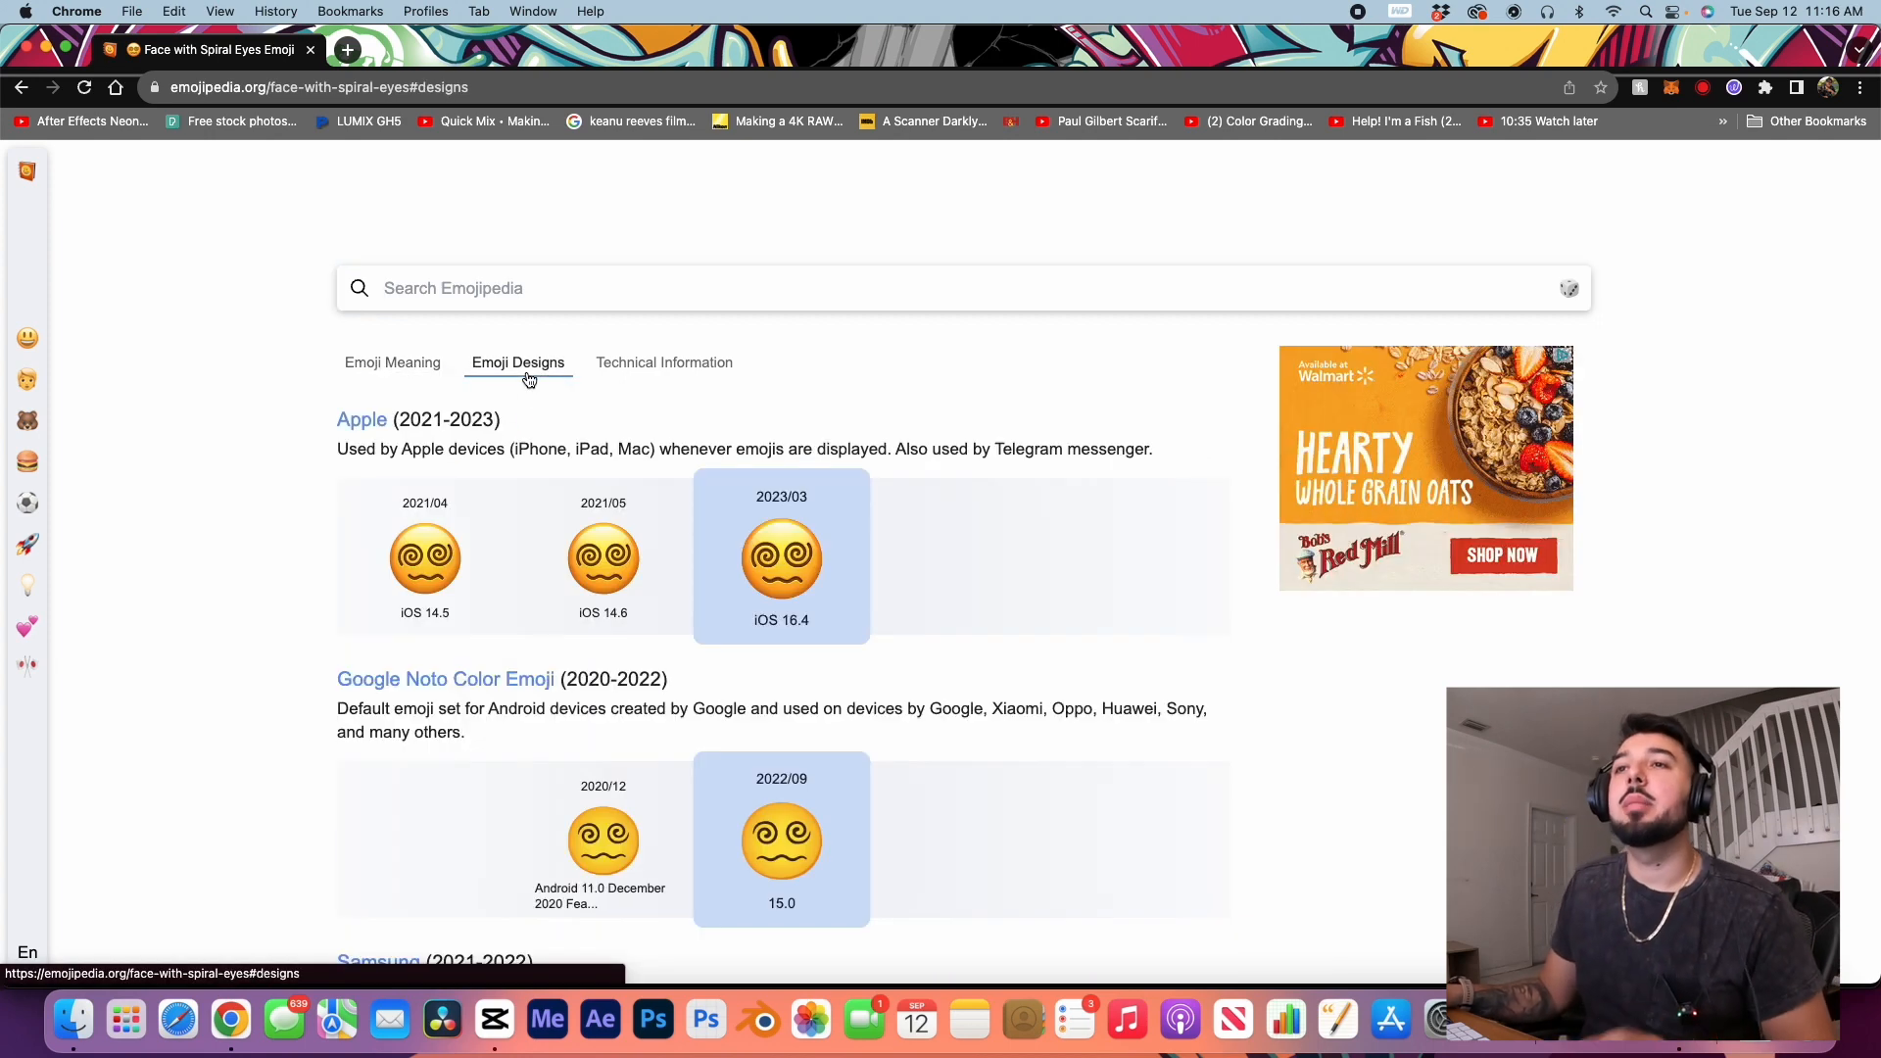
{"action": "right_click", "coordinate": [798, 566]}
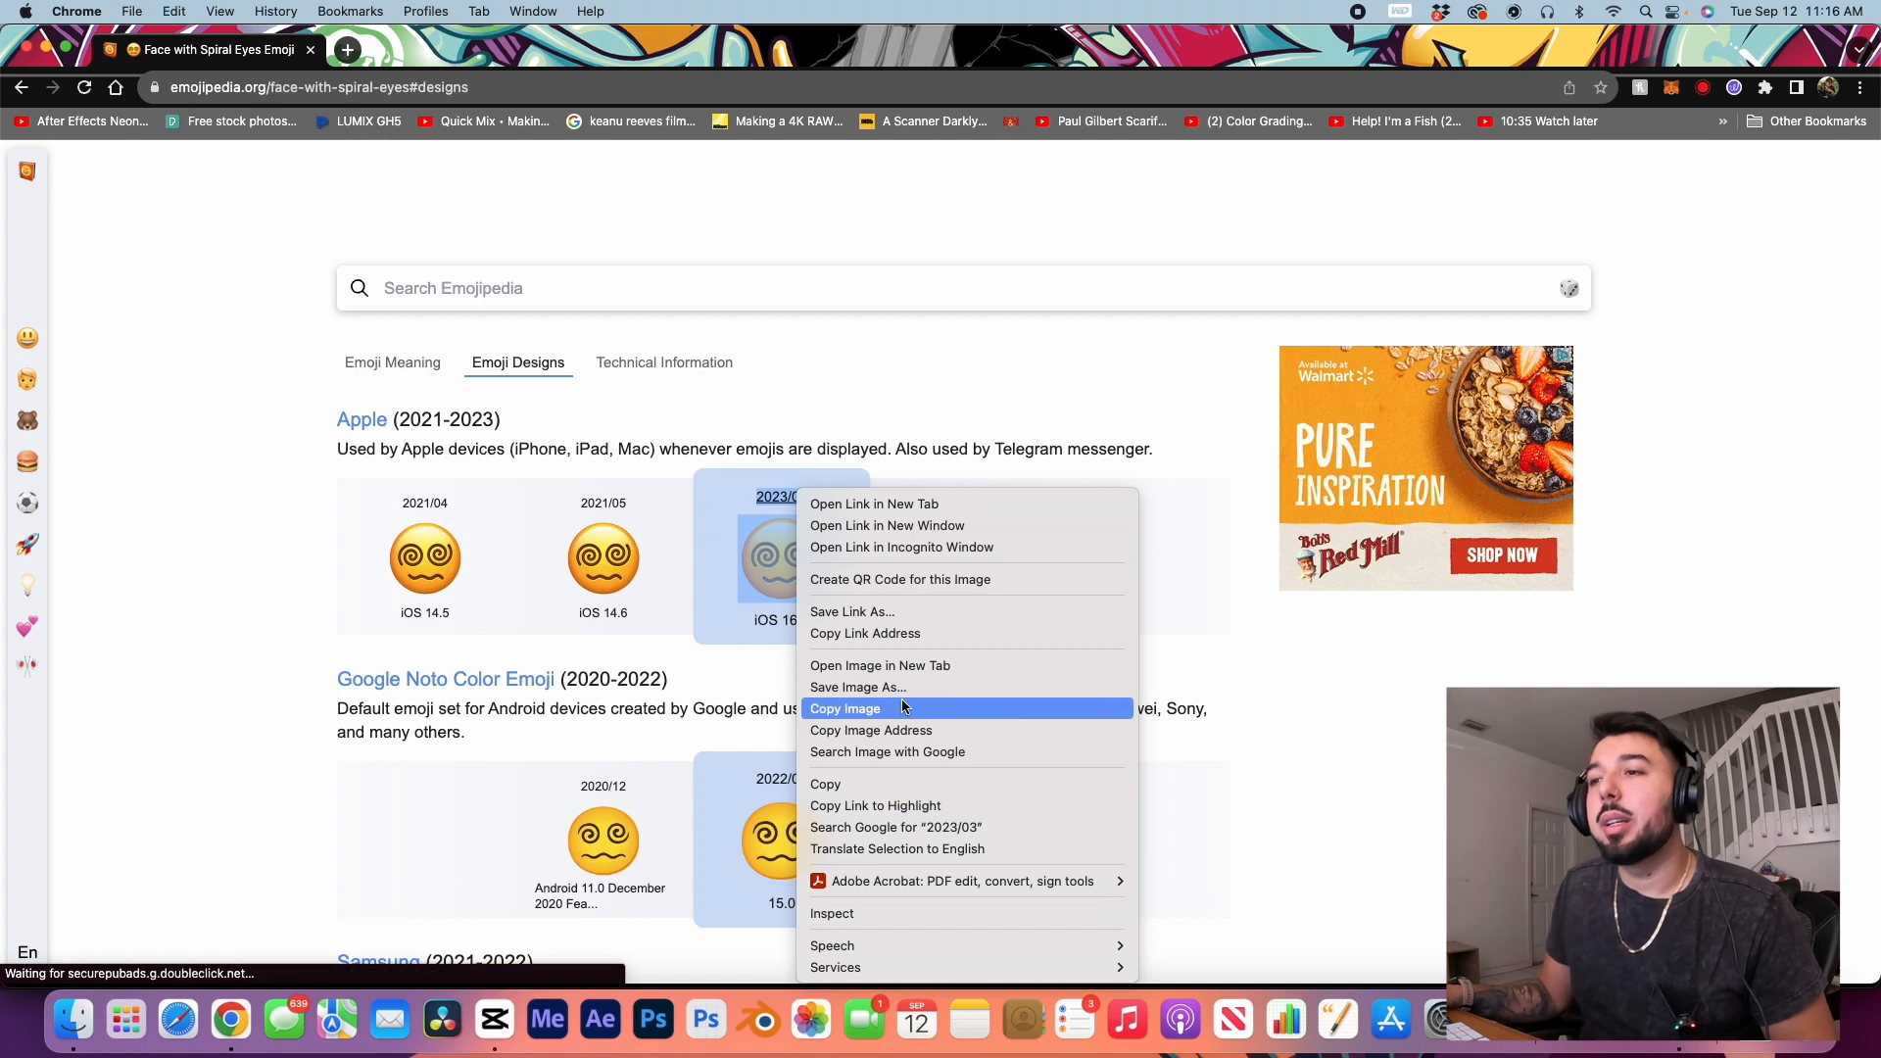
{"action": "left_click", "coordinate": [890, 669]}
{"action": "left_click", "coordinate": [431, 51]}
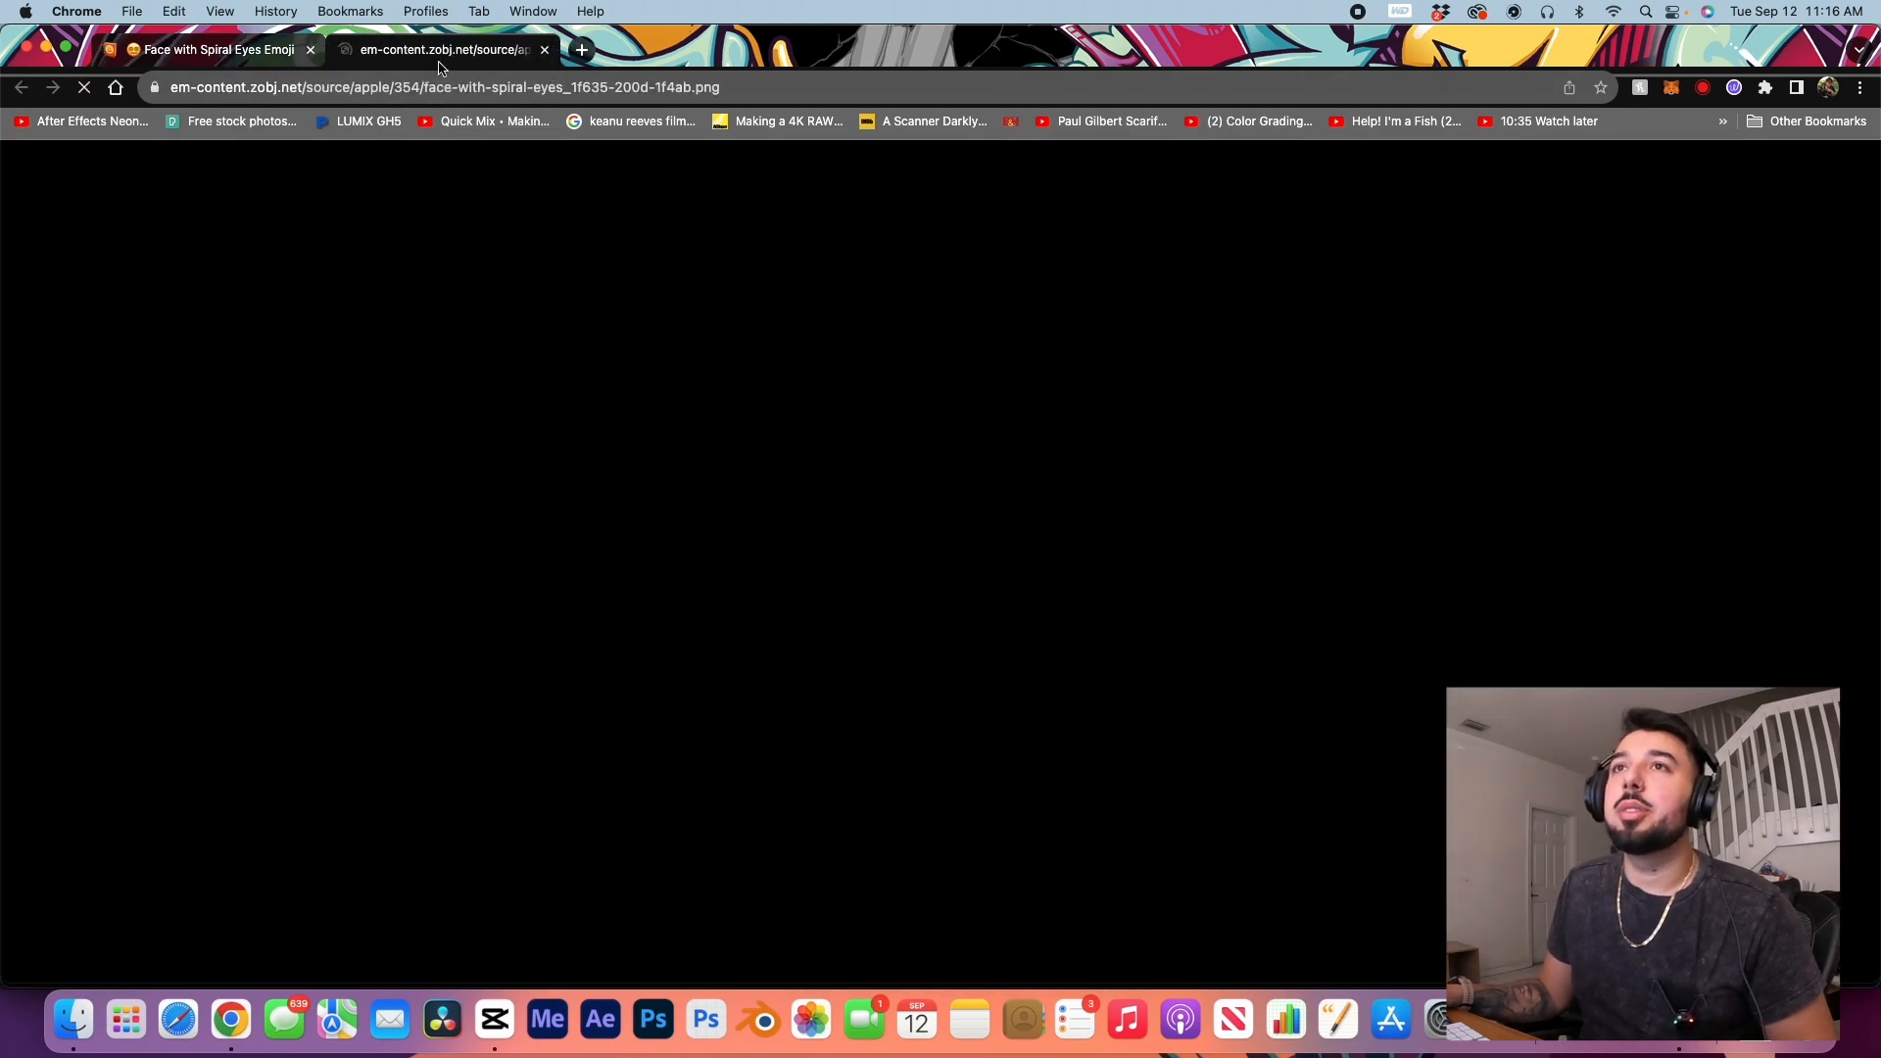
Step: Save the spiral-eyes emoji image into a new folder named EMOJI inside the EP 1 - CAPCUT folder
{"action": "right_click", "coordinate": [984, 547]}
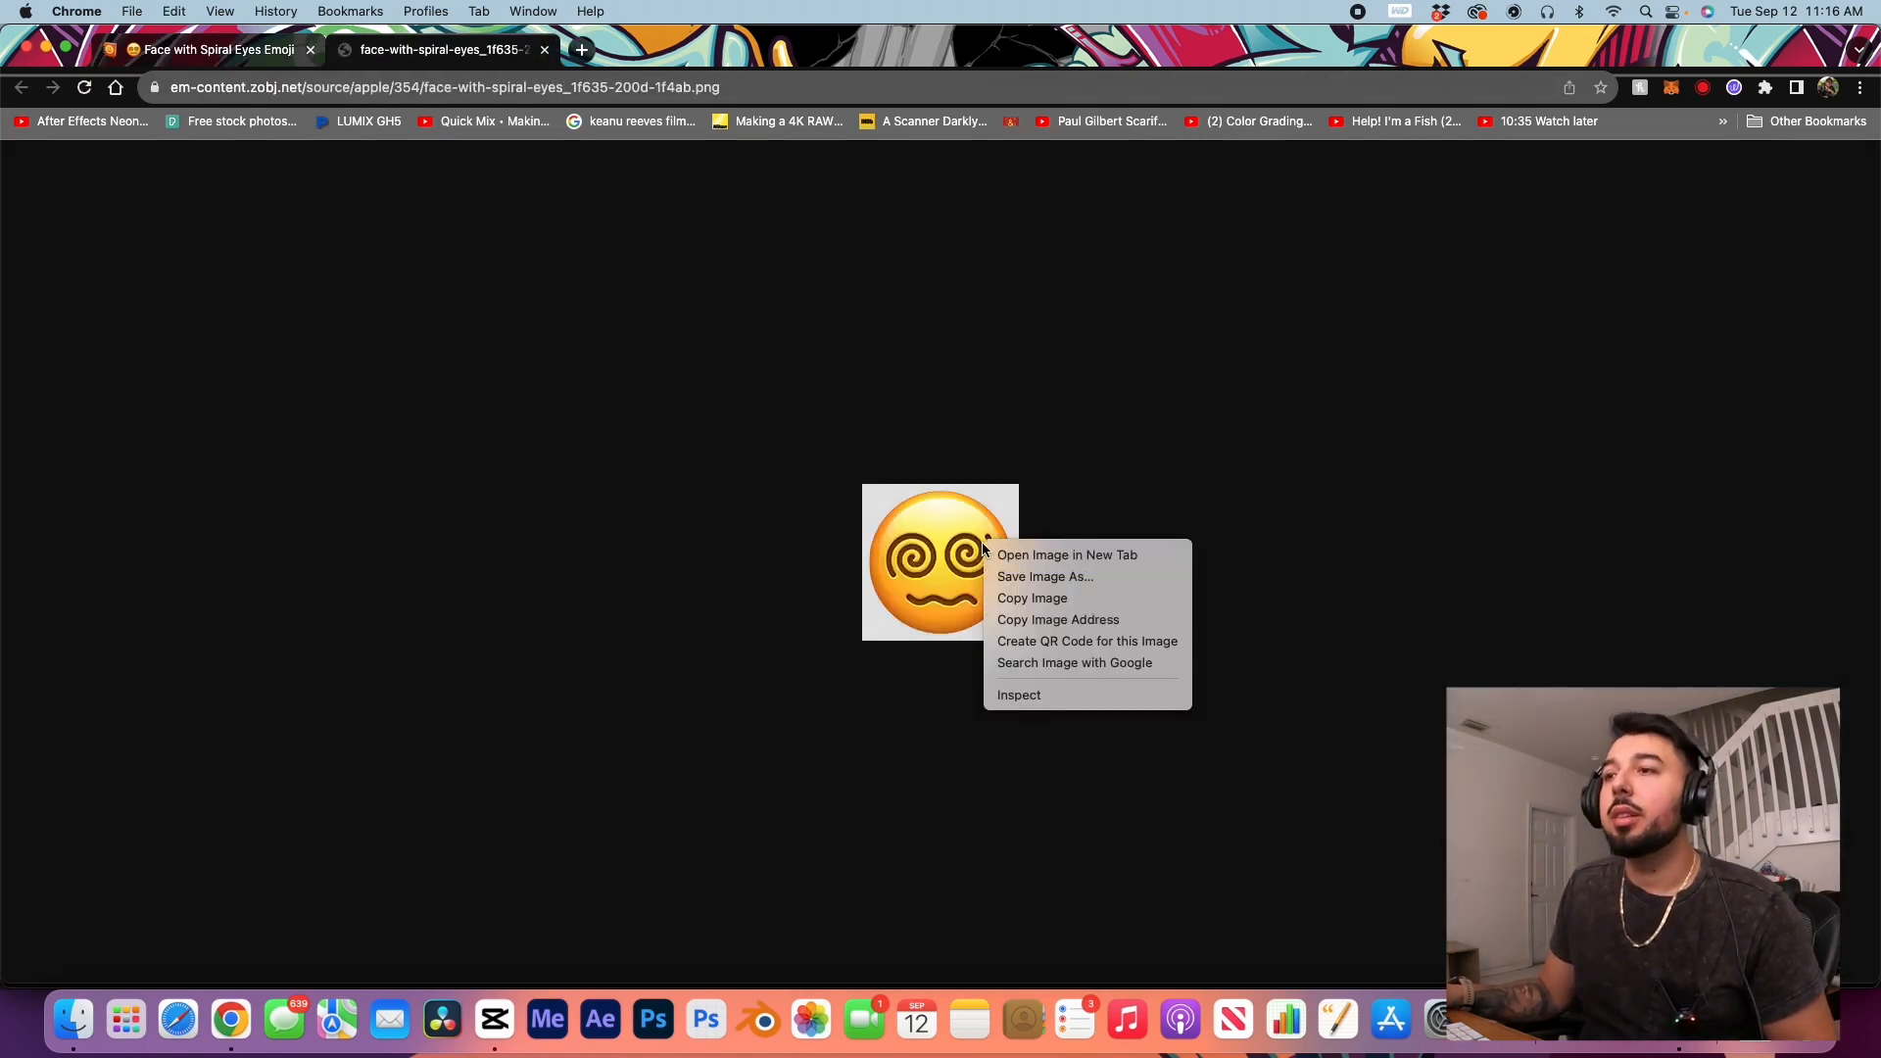
{"action": "left_click", "coordinate": [1051, 581]}
{"action": "key", "text": "super+shift+n"}
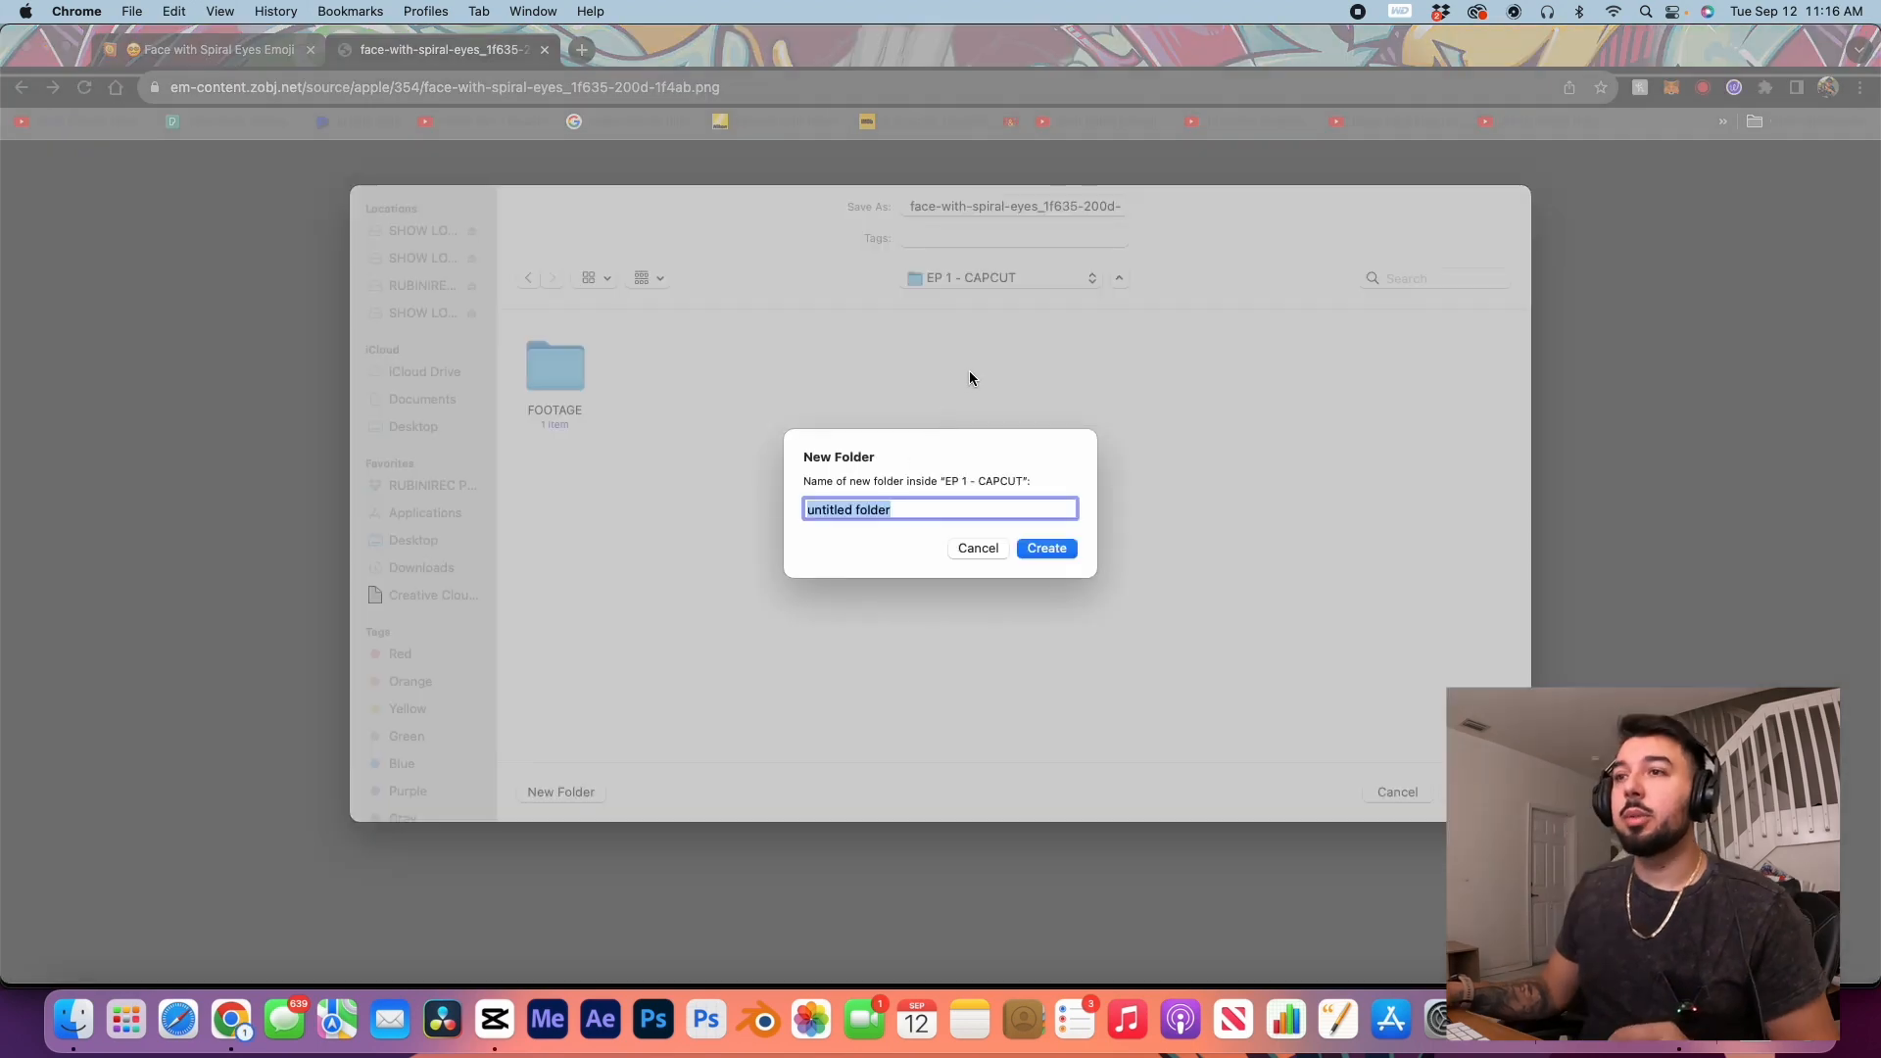
{"action": "type", "text": "EMOJI"}
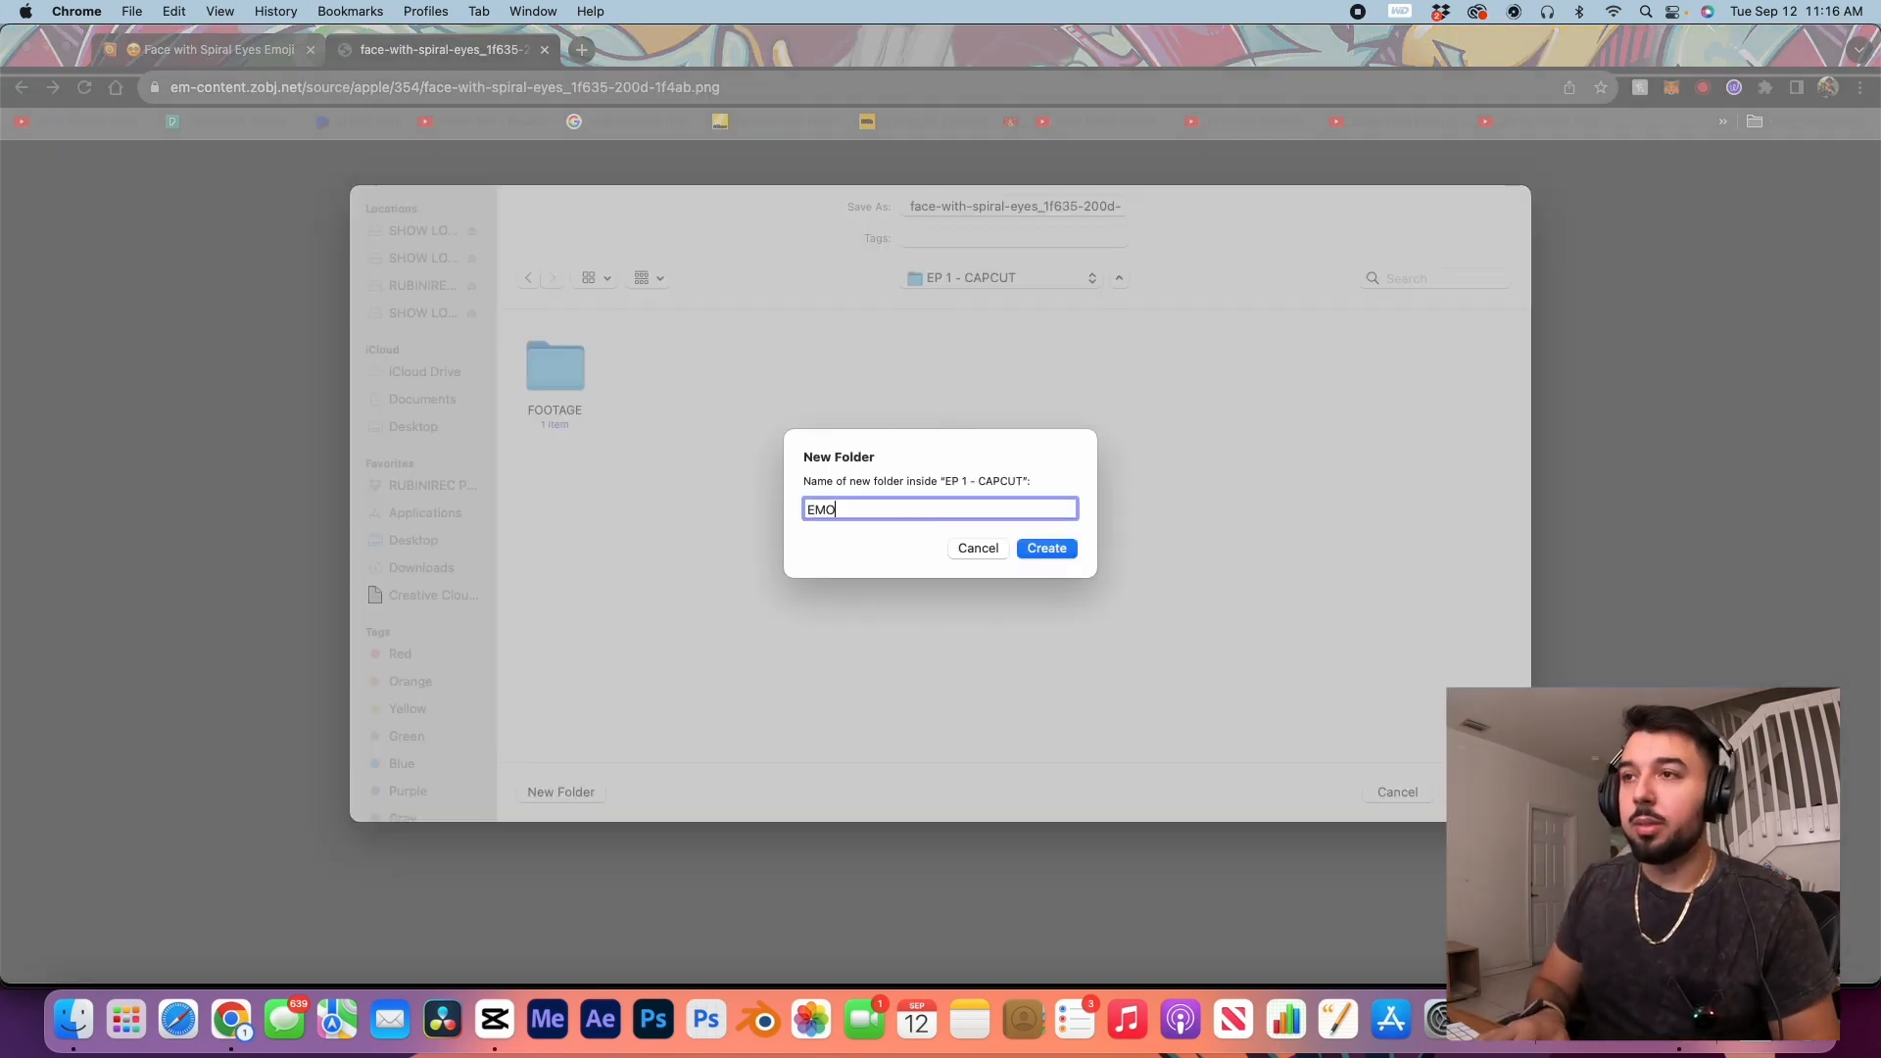
{"action": "key", "text": "Return"}
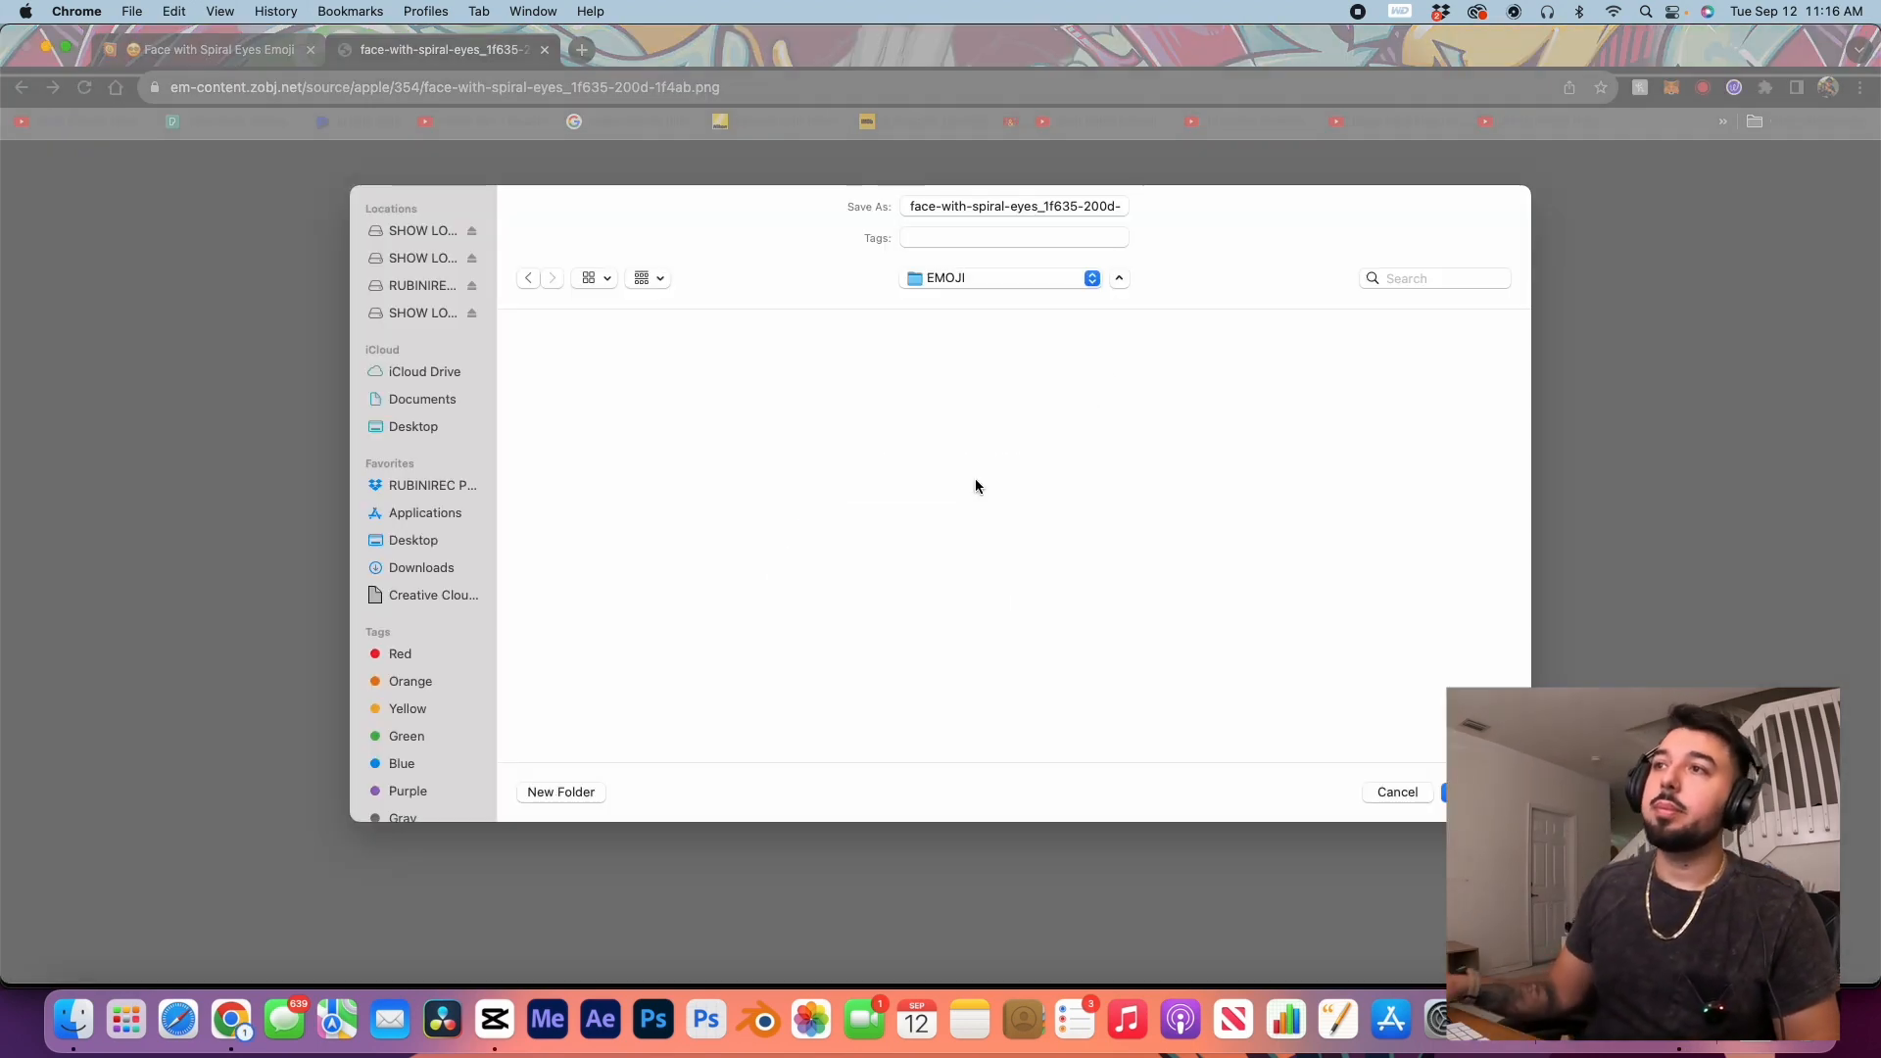
{"action": "key", "text": "Return"}
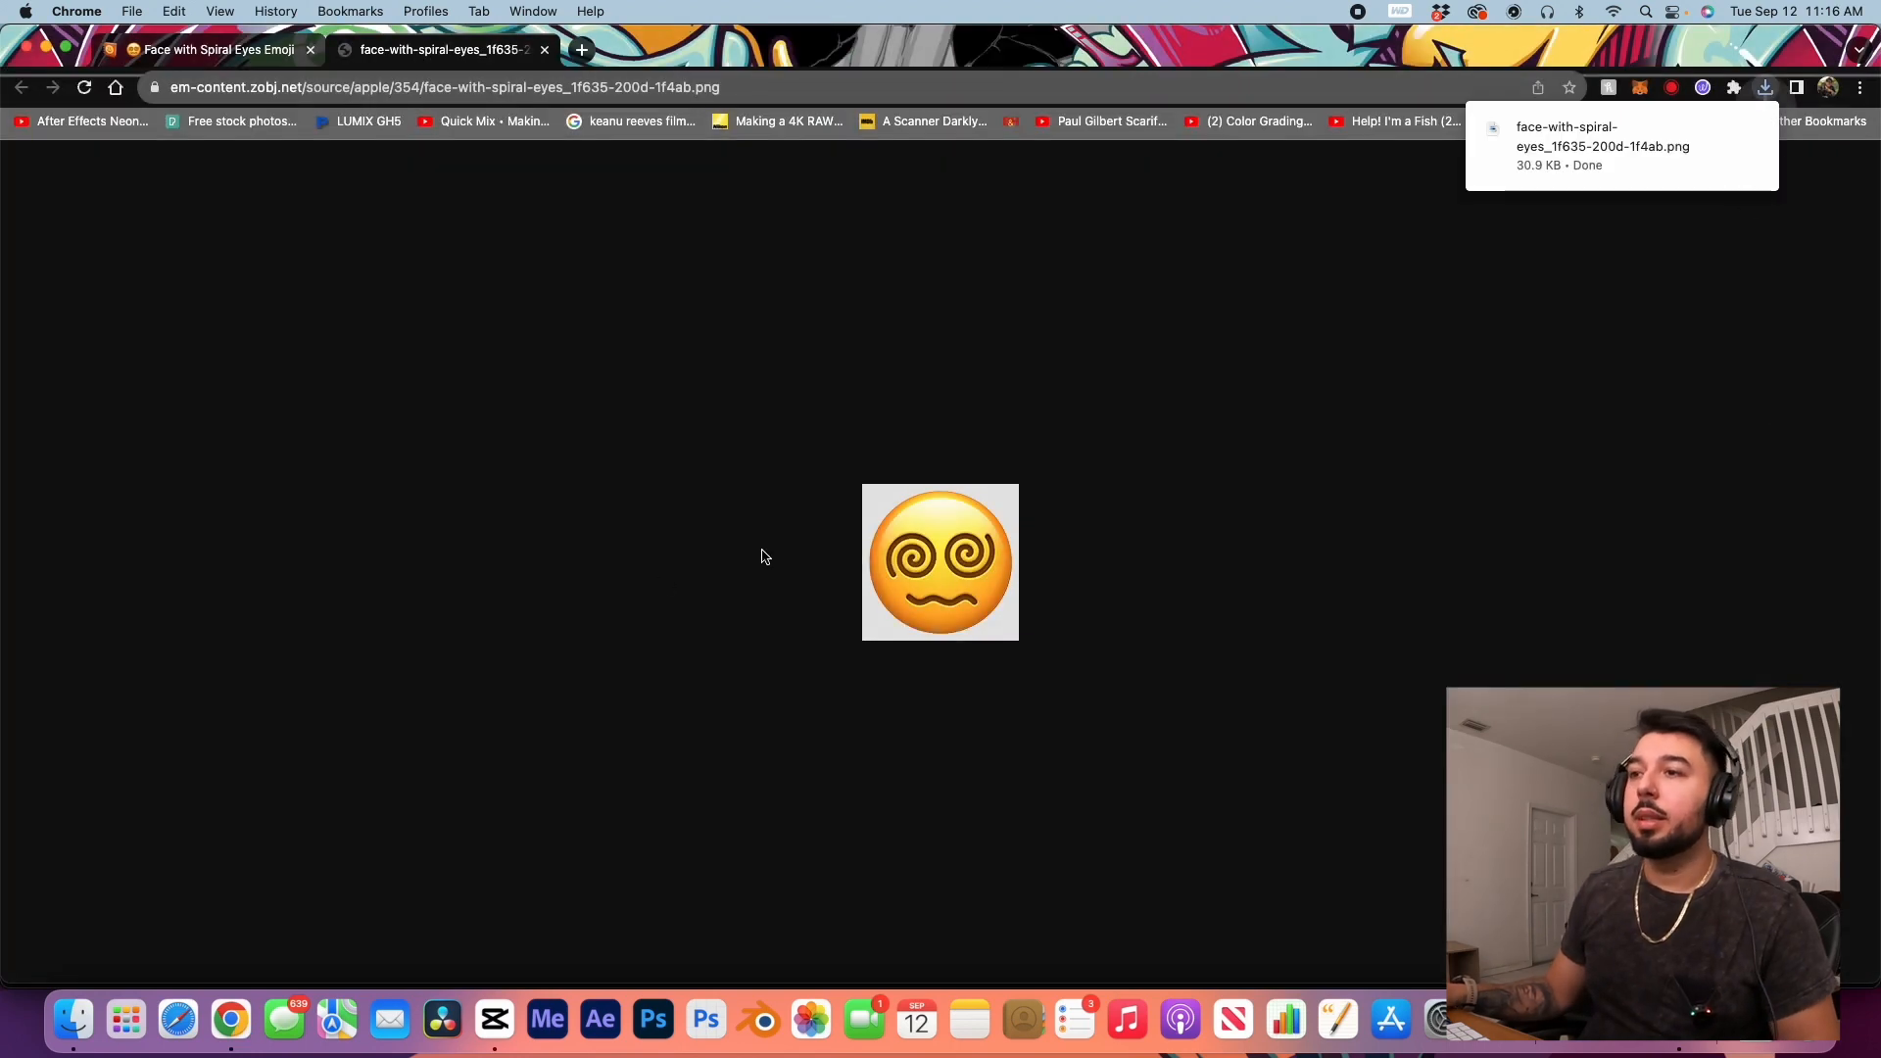
Step: Show the downloaded emoji in Finder, import the EMOJI folder into CapCut's media library and open it
{"action": "left_click", "coordinate": [1720, 130]}
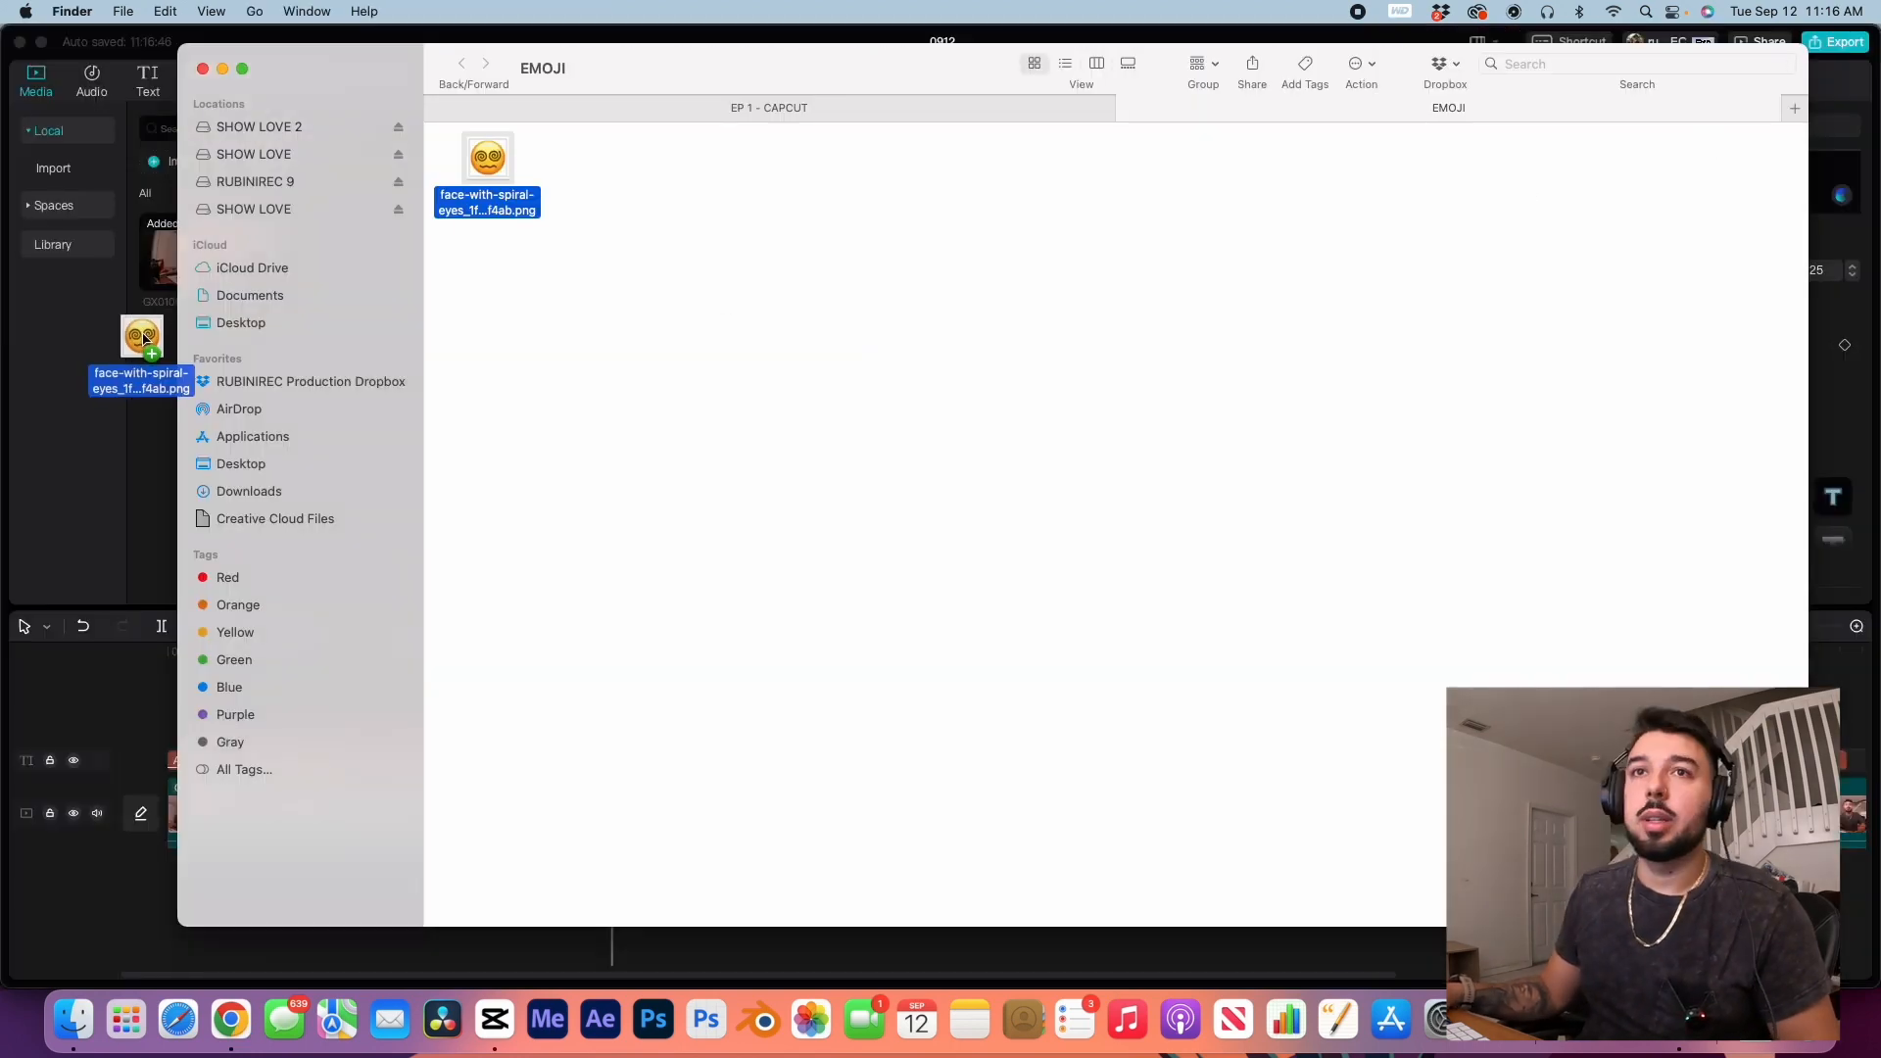
{"action": "left_click_drag", "start_coordinate": [141, 338], "coordinate": [165, 375]}
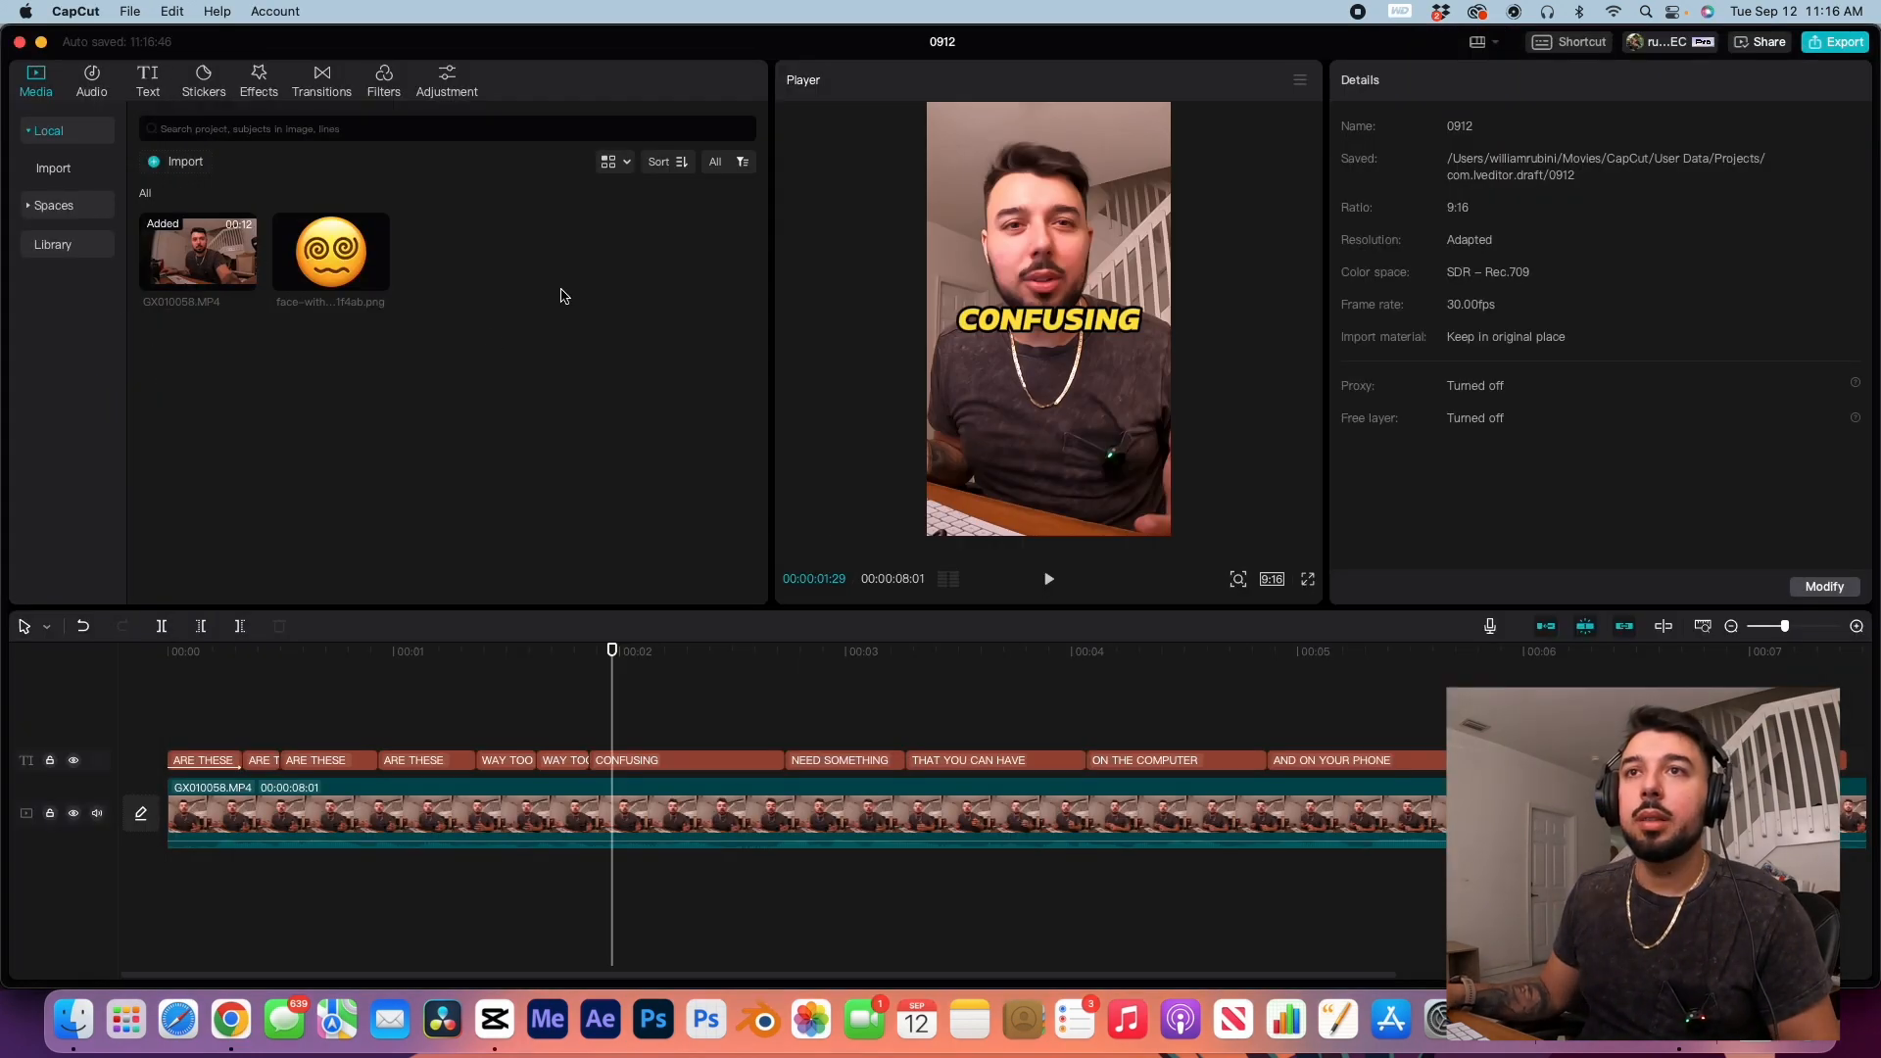
{"action": "double_click", "coordinate": [333, 273]}
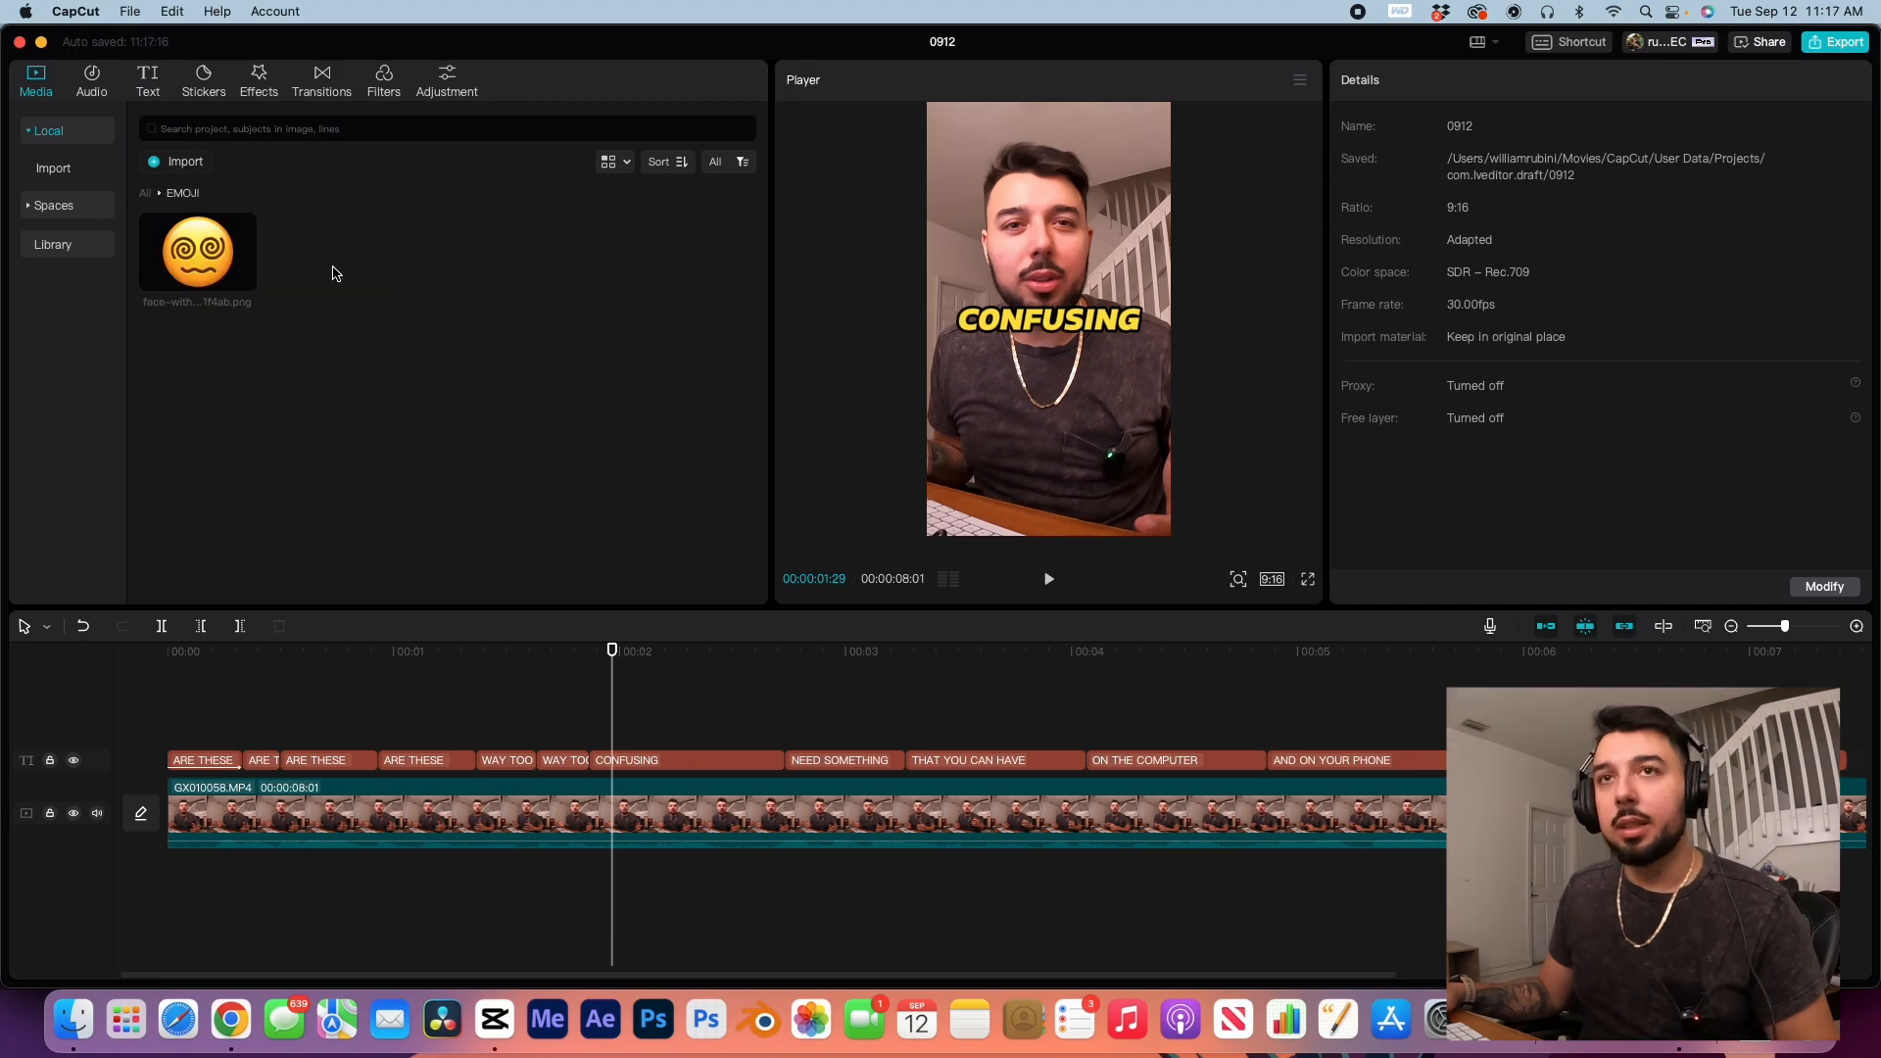
Step: Place the emoji on a track under the CONFUSING caption, trim it to the caption's length, and fit it over the face at 55% scale
{"action": "left_click_drag", "start_coordinate": [171, 263], "coordinate": [609, 727]}
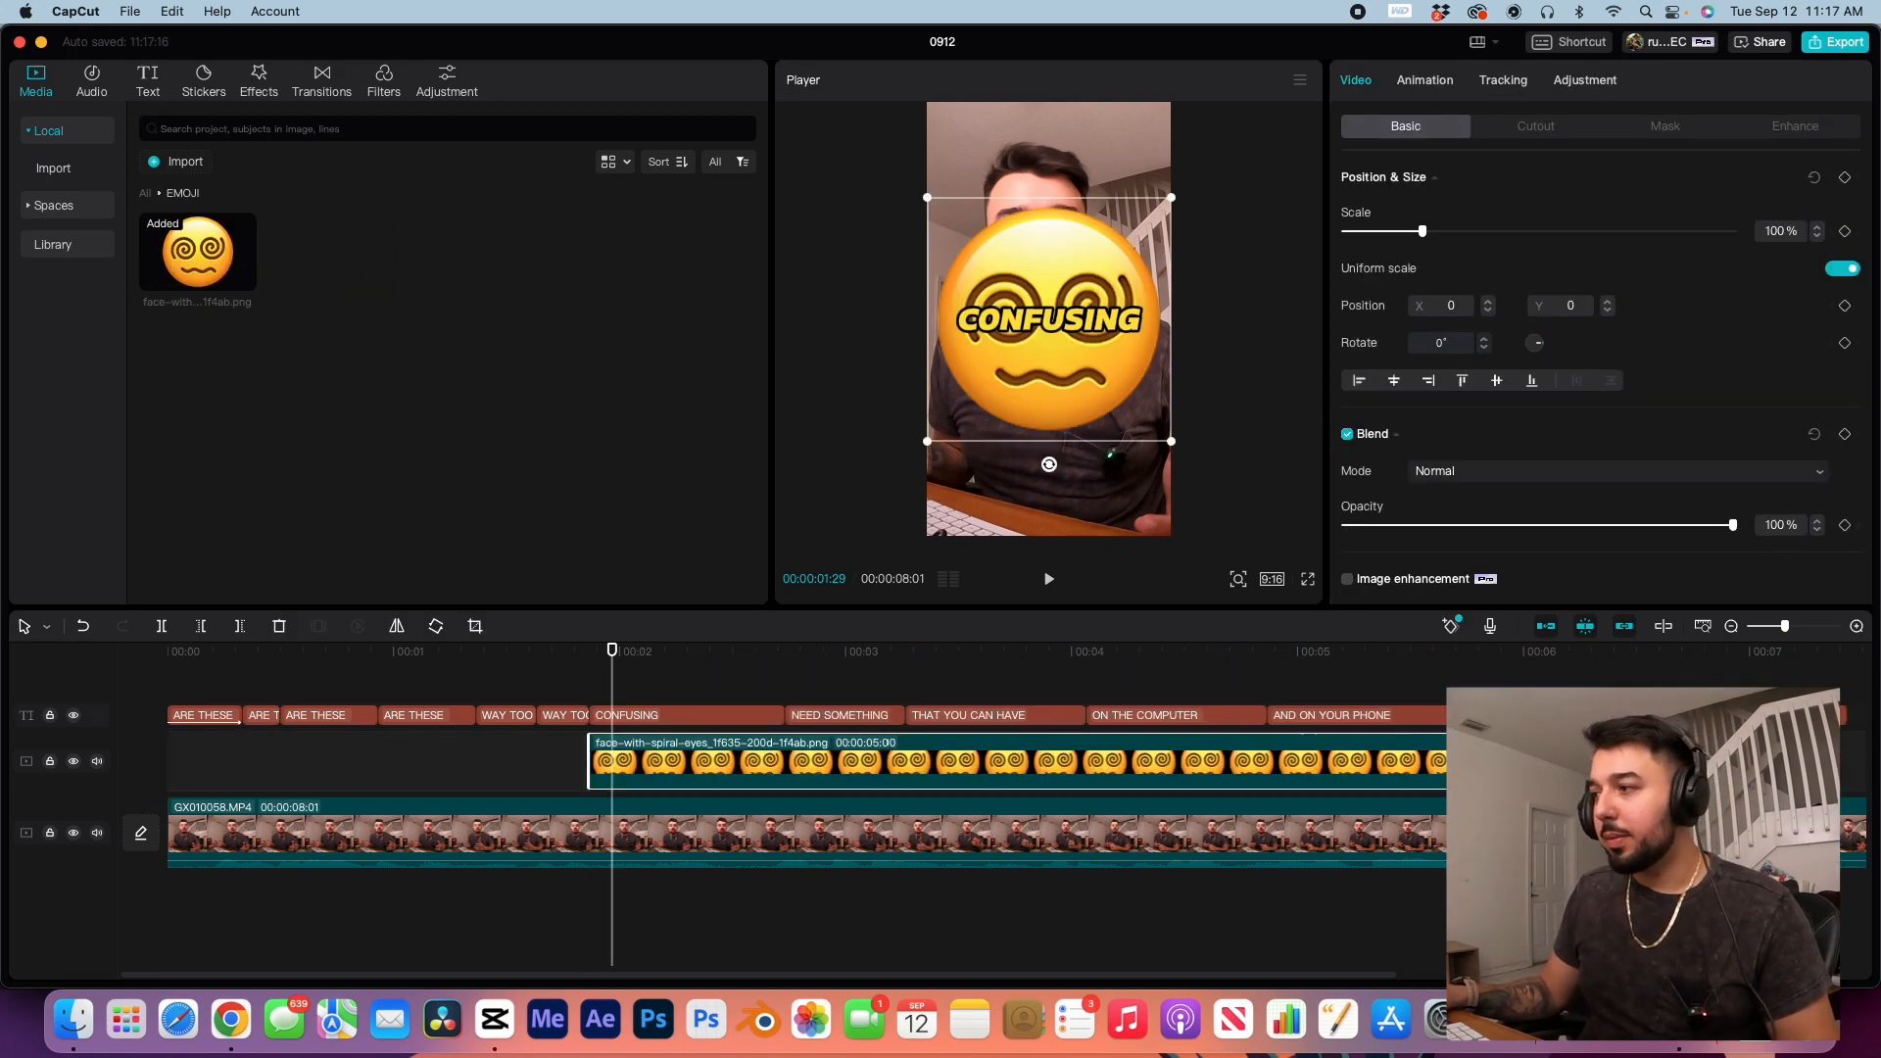
{"action": "left_click_drag", "start_coordinate": [1716, 774], "coordinate": [764, 784]}
{"action": "left_click_drag", "start_coordinate": [765, 783], "coordinate": [787, 782]}
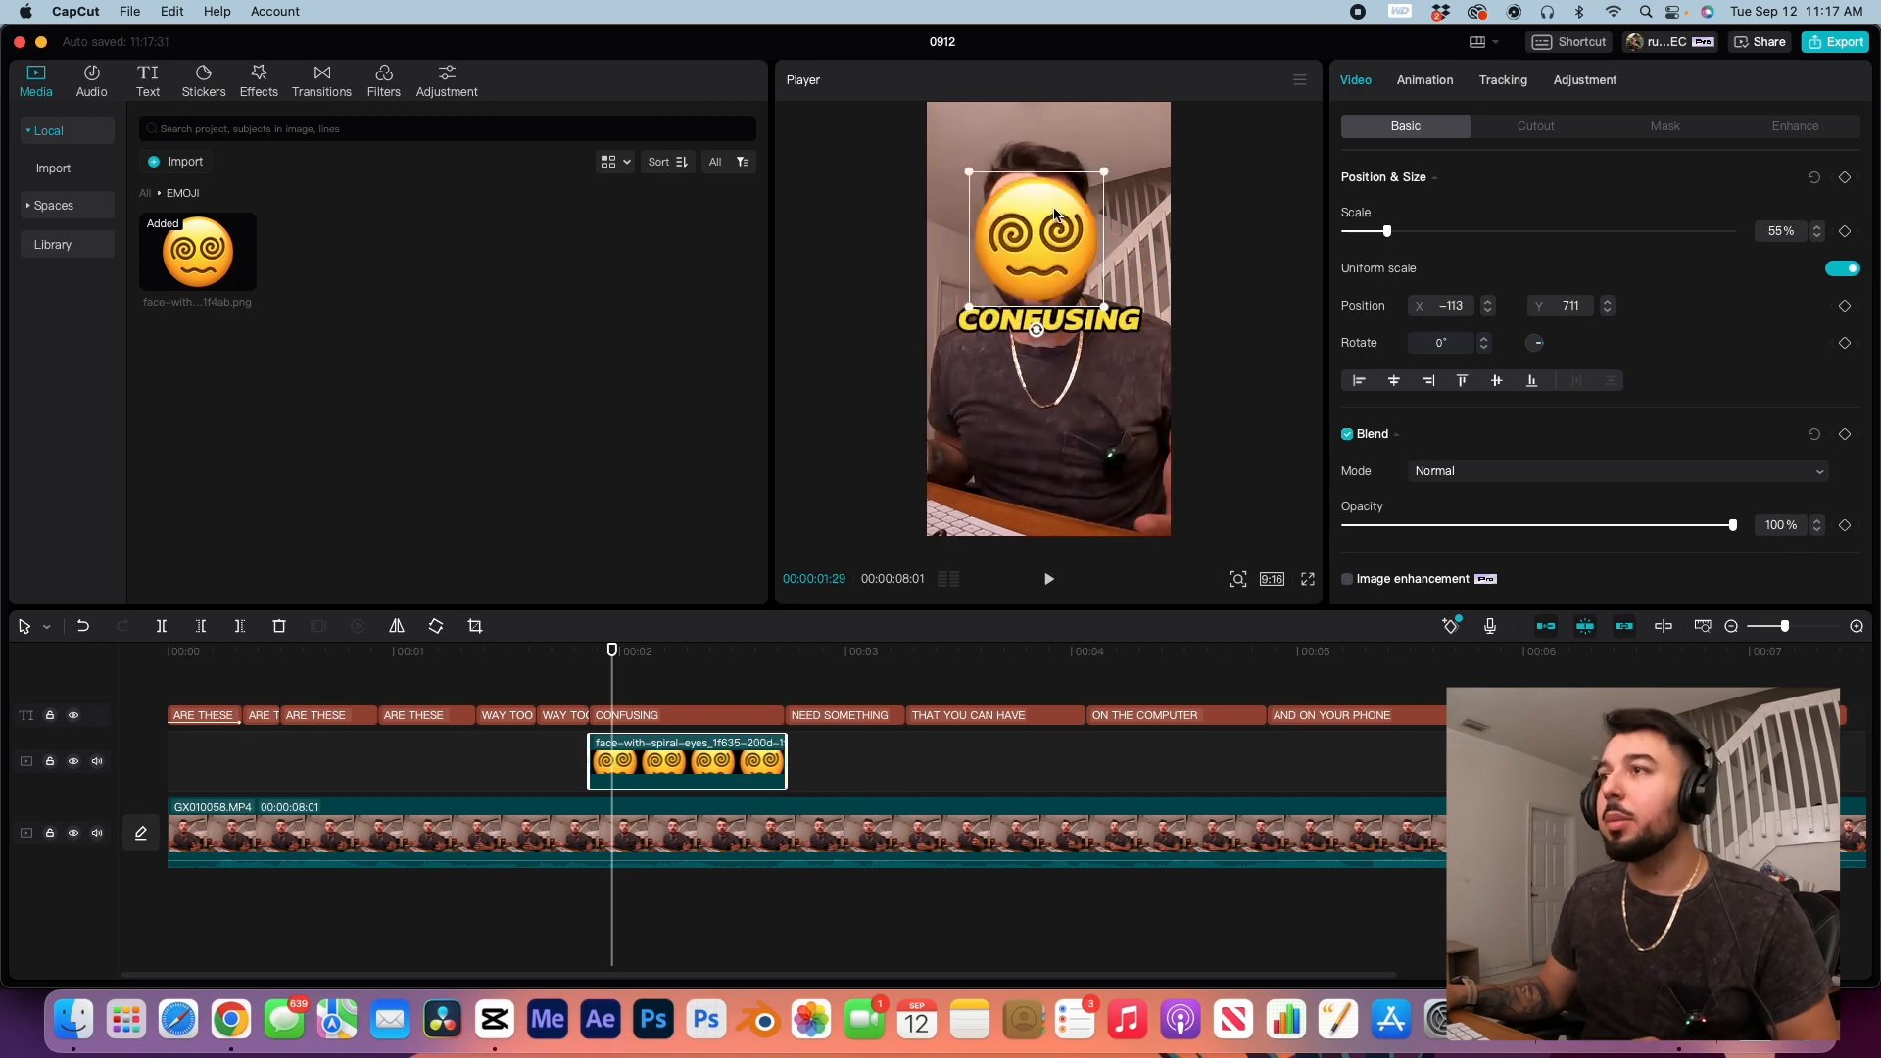
{"action": "left_click_drag", "start_coordinate": [1056, 224], "coordinate": [1052, 213]}
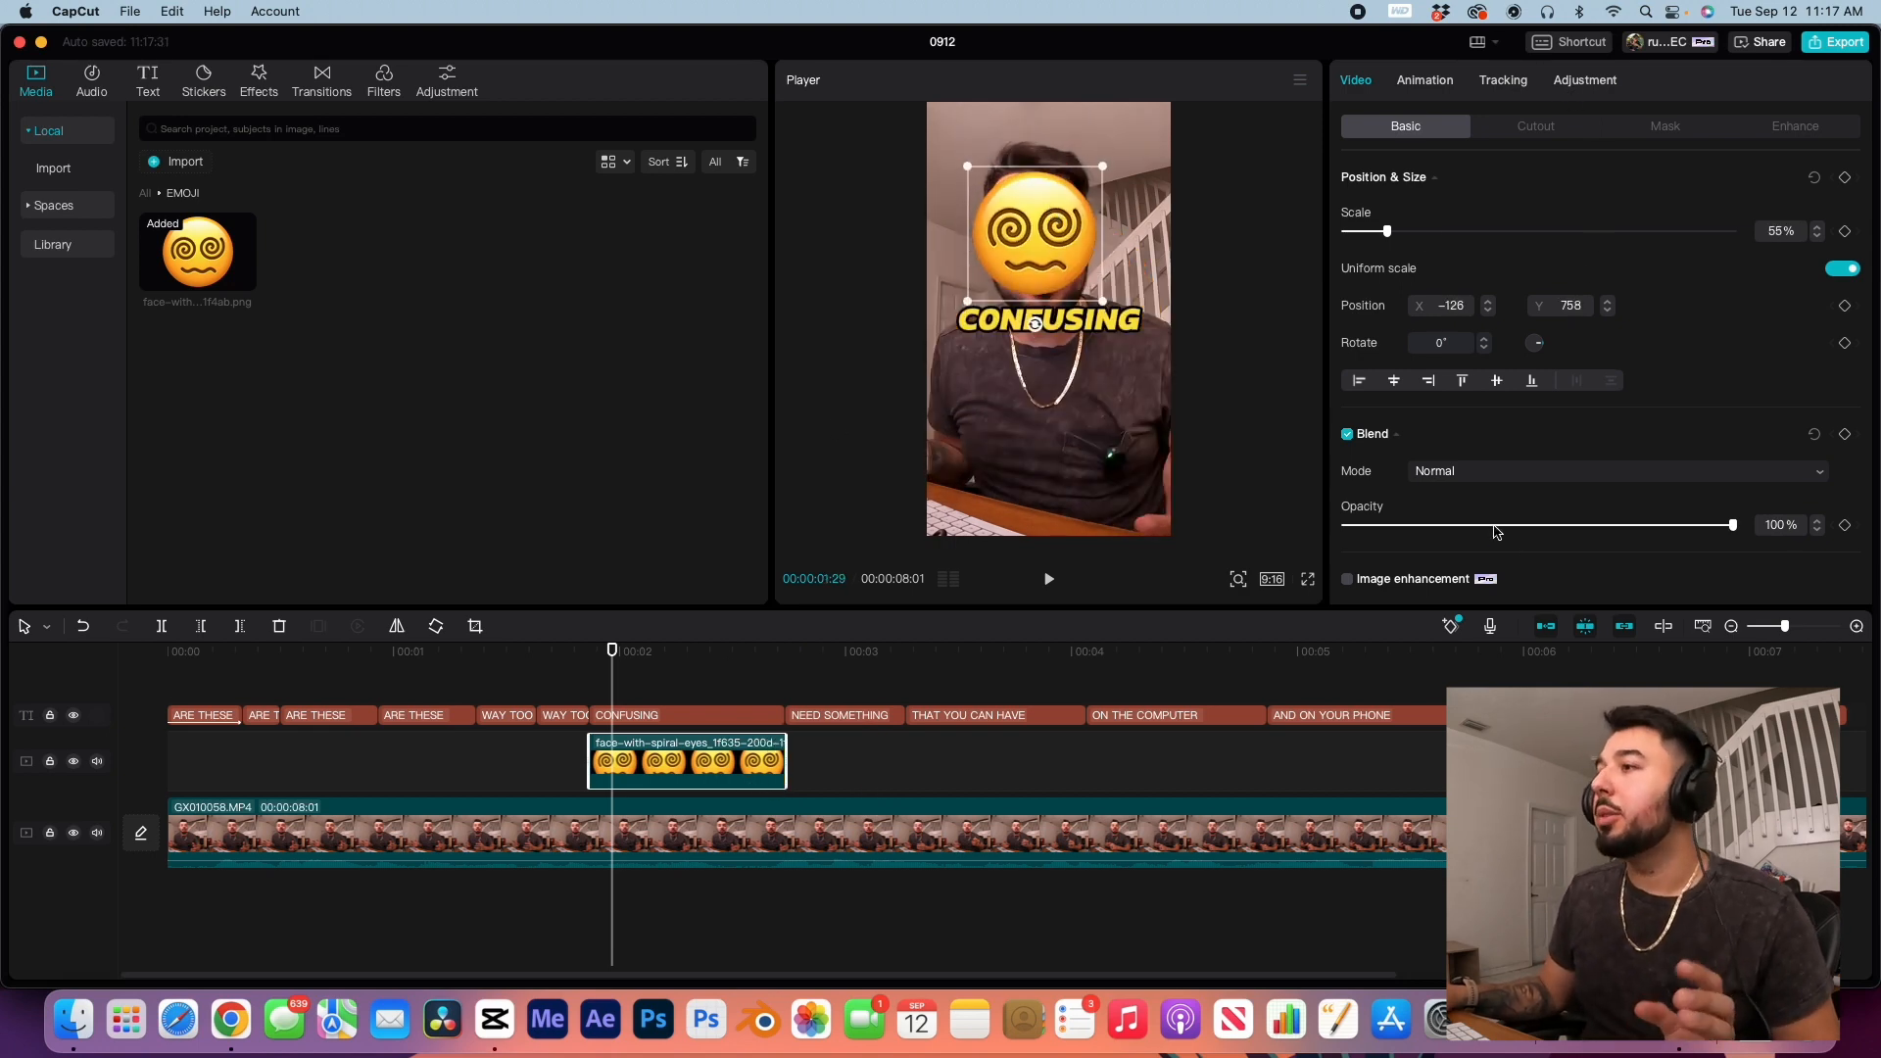
Step: Motion-track the emoji to the speaker's head with the tracking box around the face, and return the playhead to the emoji clip's start
{"action": "scroll", "coordinate": [1496, 531], "scroll_direction": "down", "scroll_amount": 5}
{"action": "scroll", "coordinate": [1496, 531], "scroll_direction": "up", "scroll_amount": 5}
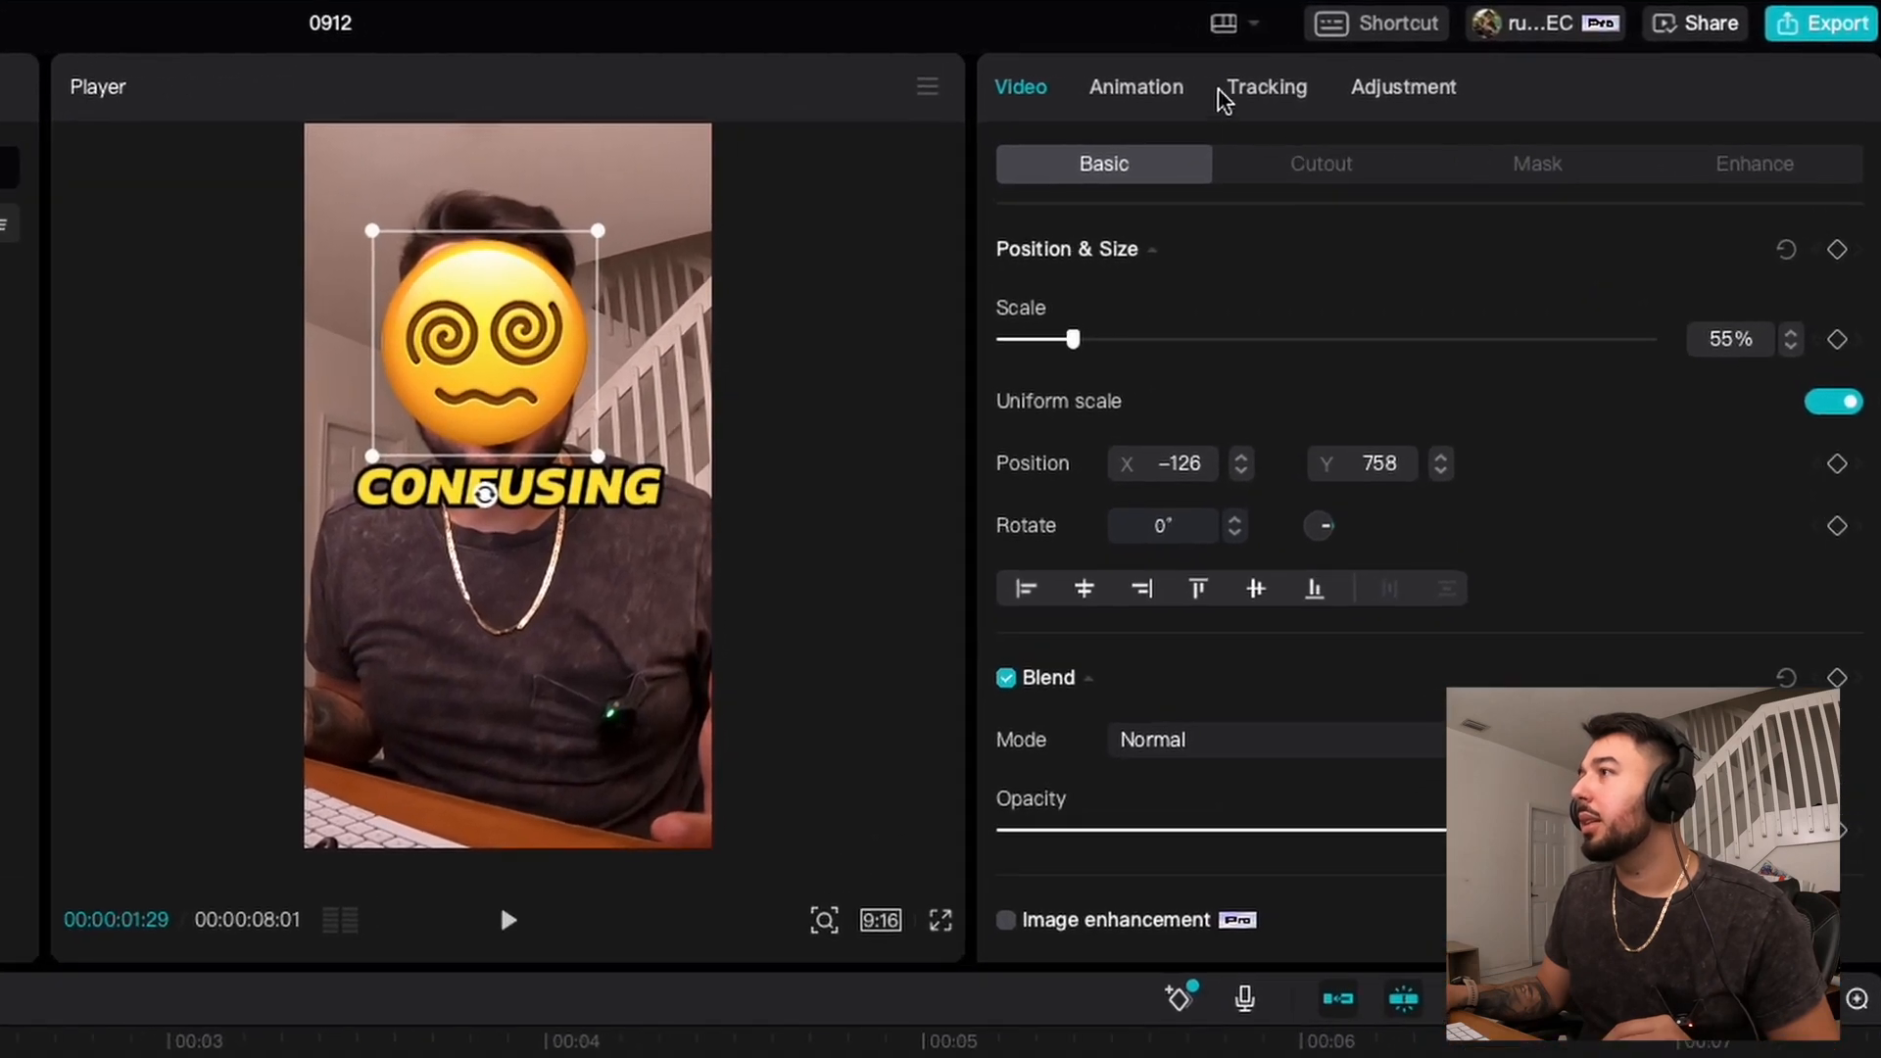
{"action": "left_click", "coordinate": [1274, 90]}
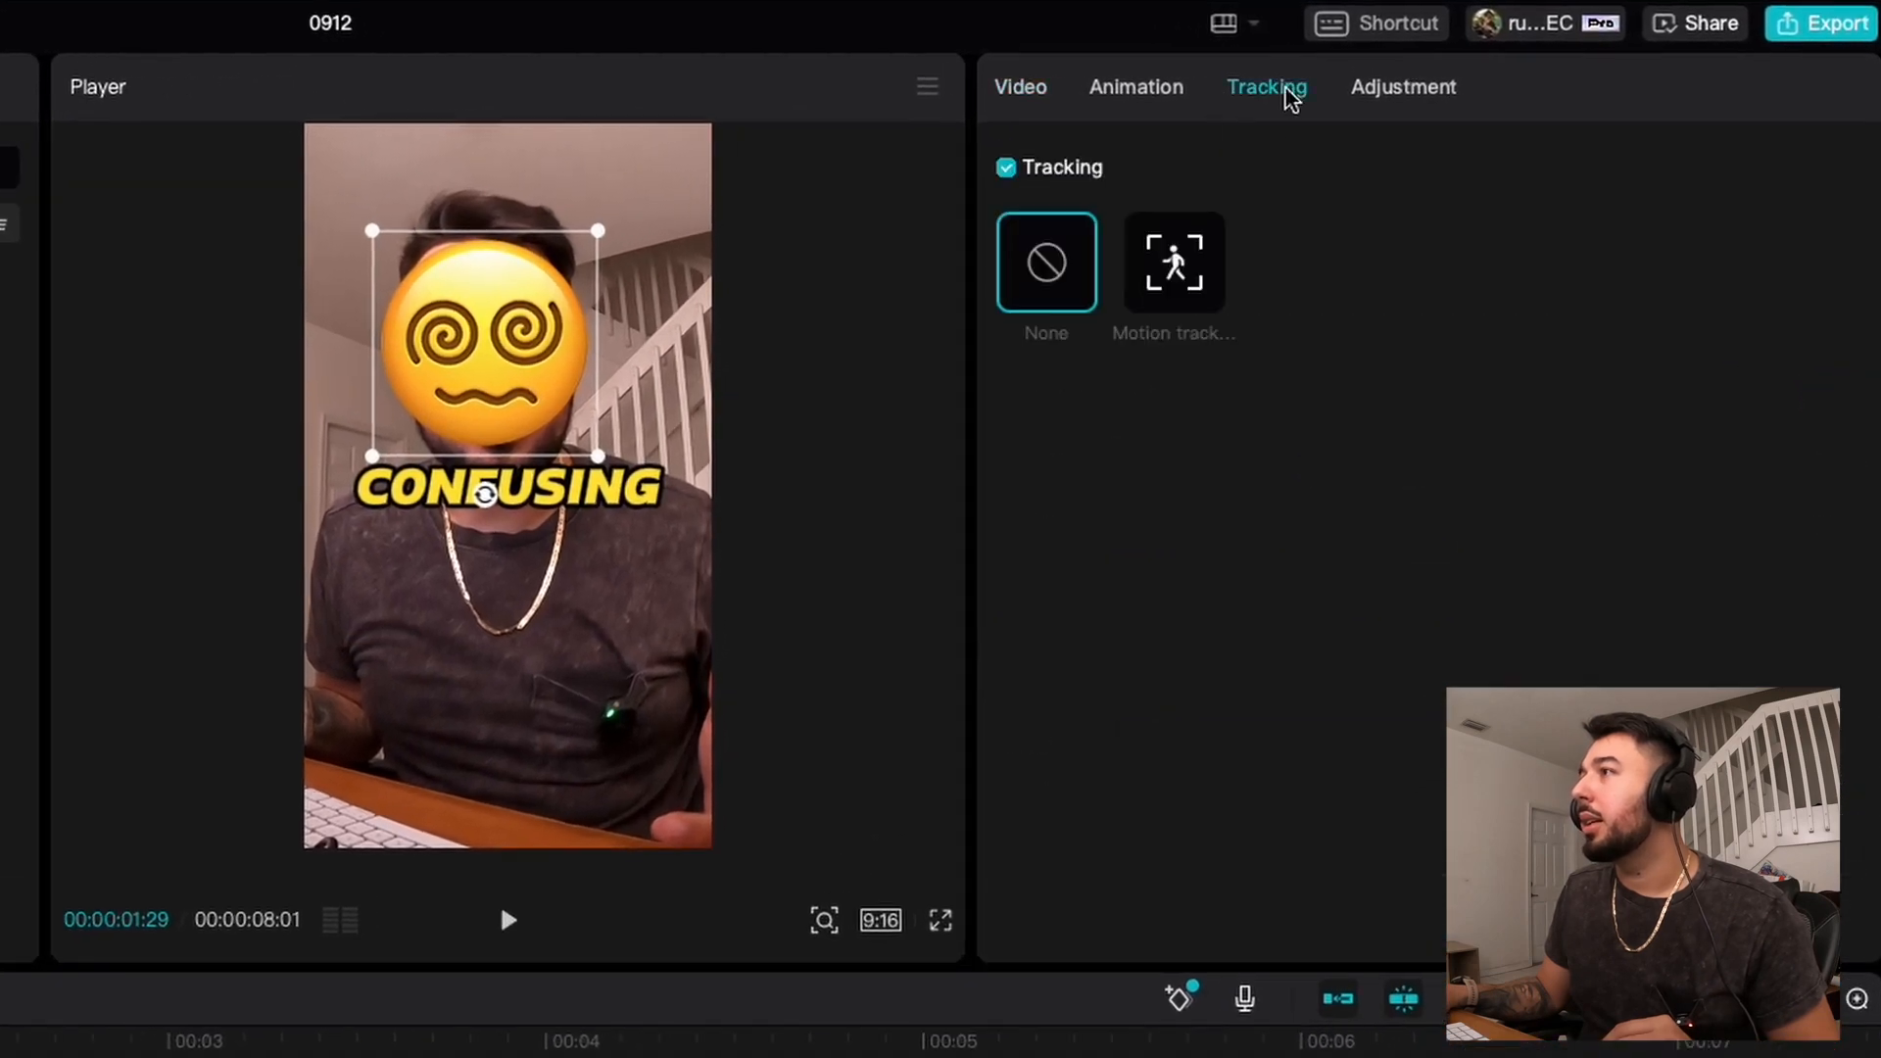
{"action": "left_click", "coordinate": [1182, 274]}
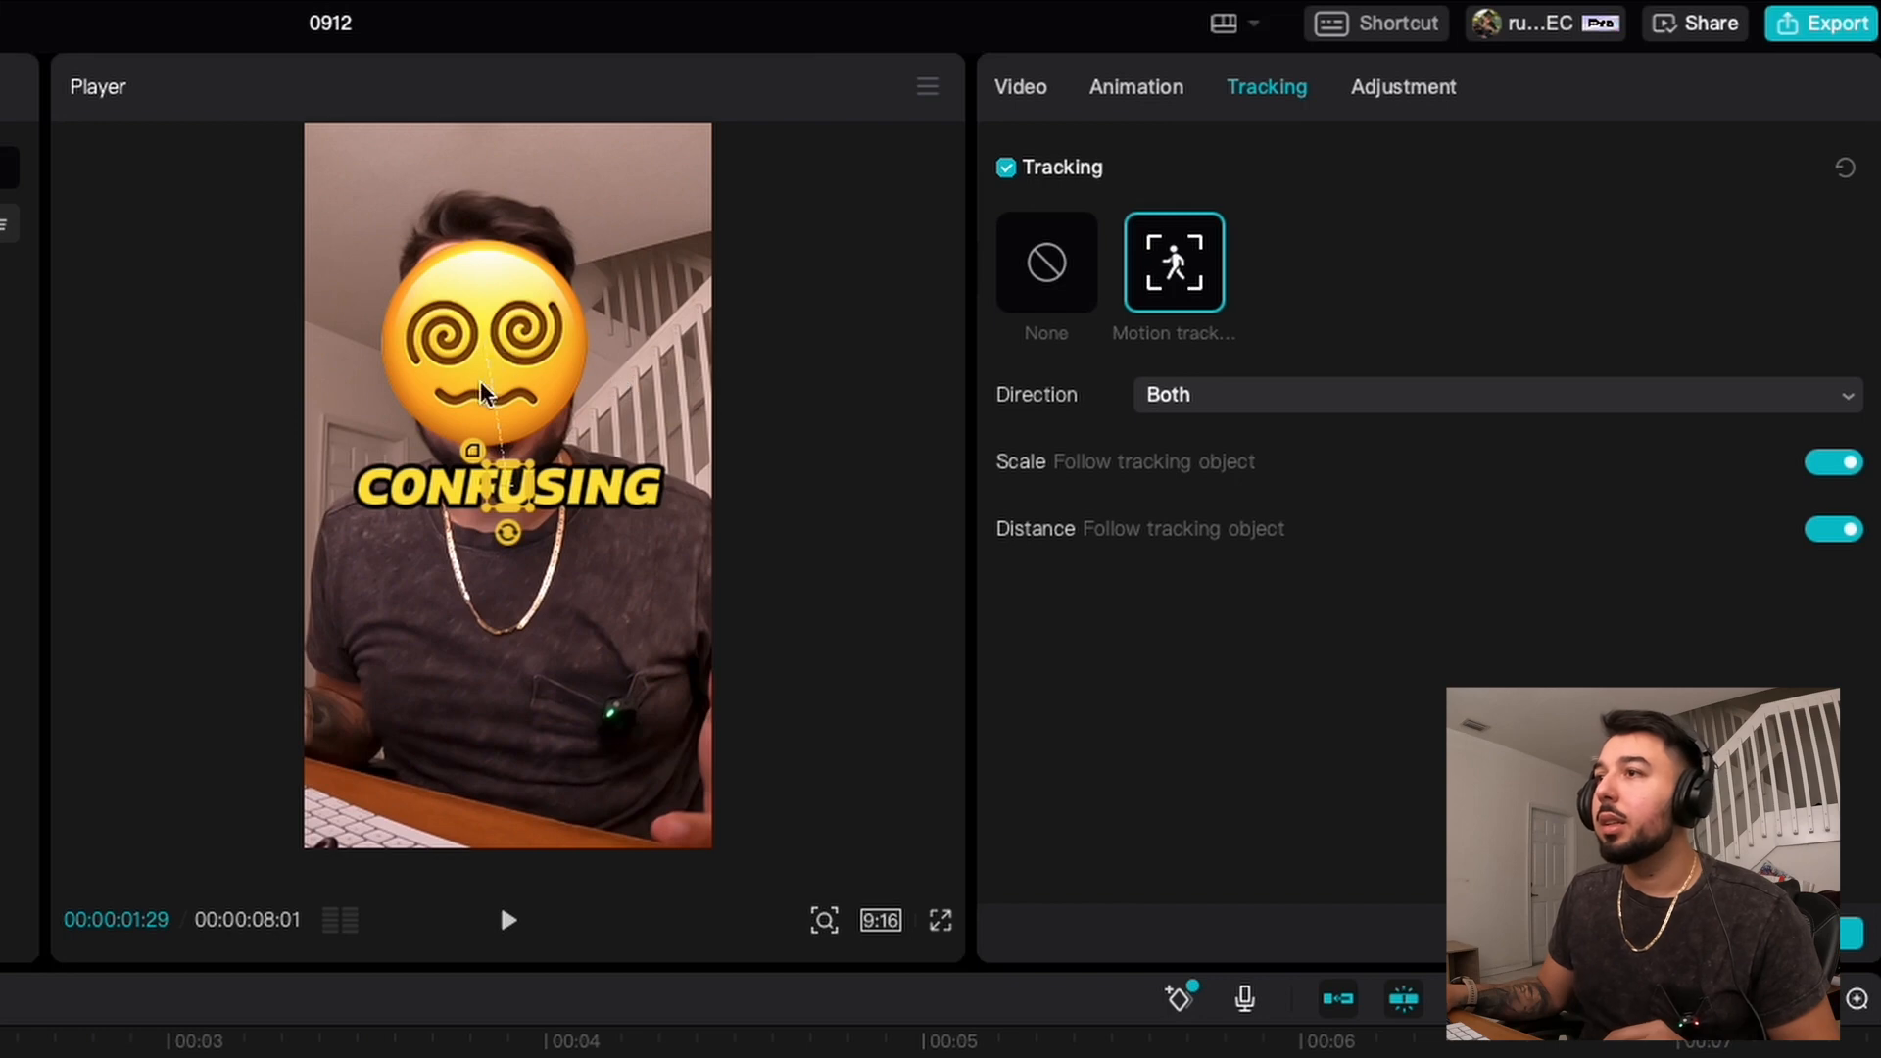
{"action": "left_click_drag", "start_coordinate": [508, 490], "coordinate": [558, 423]}
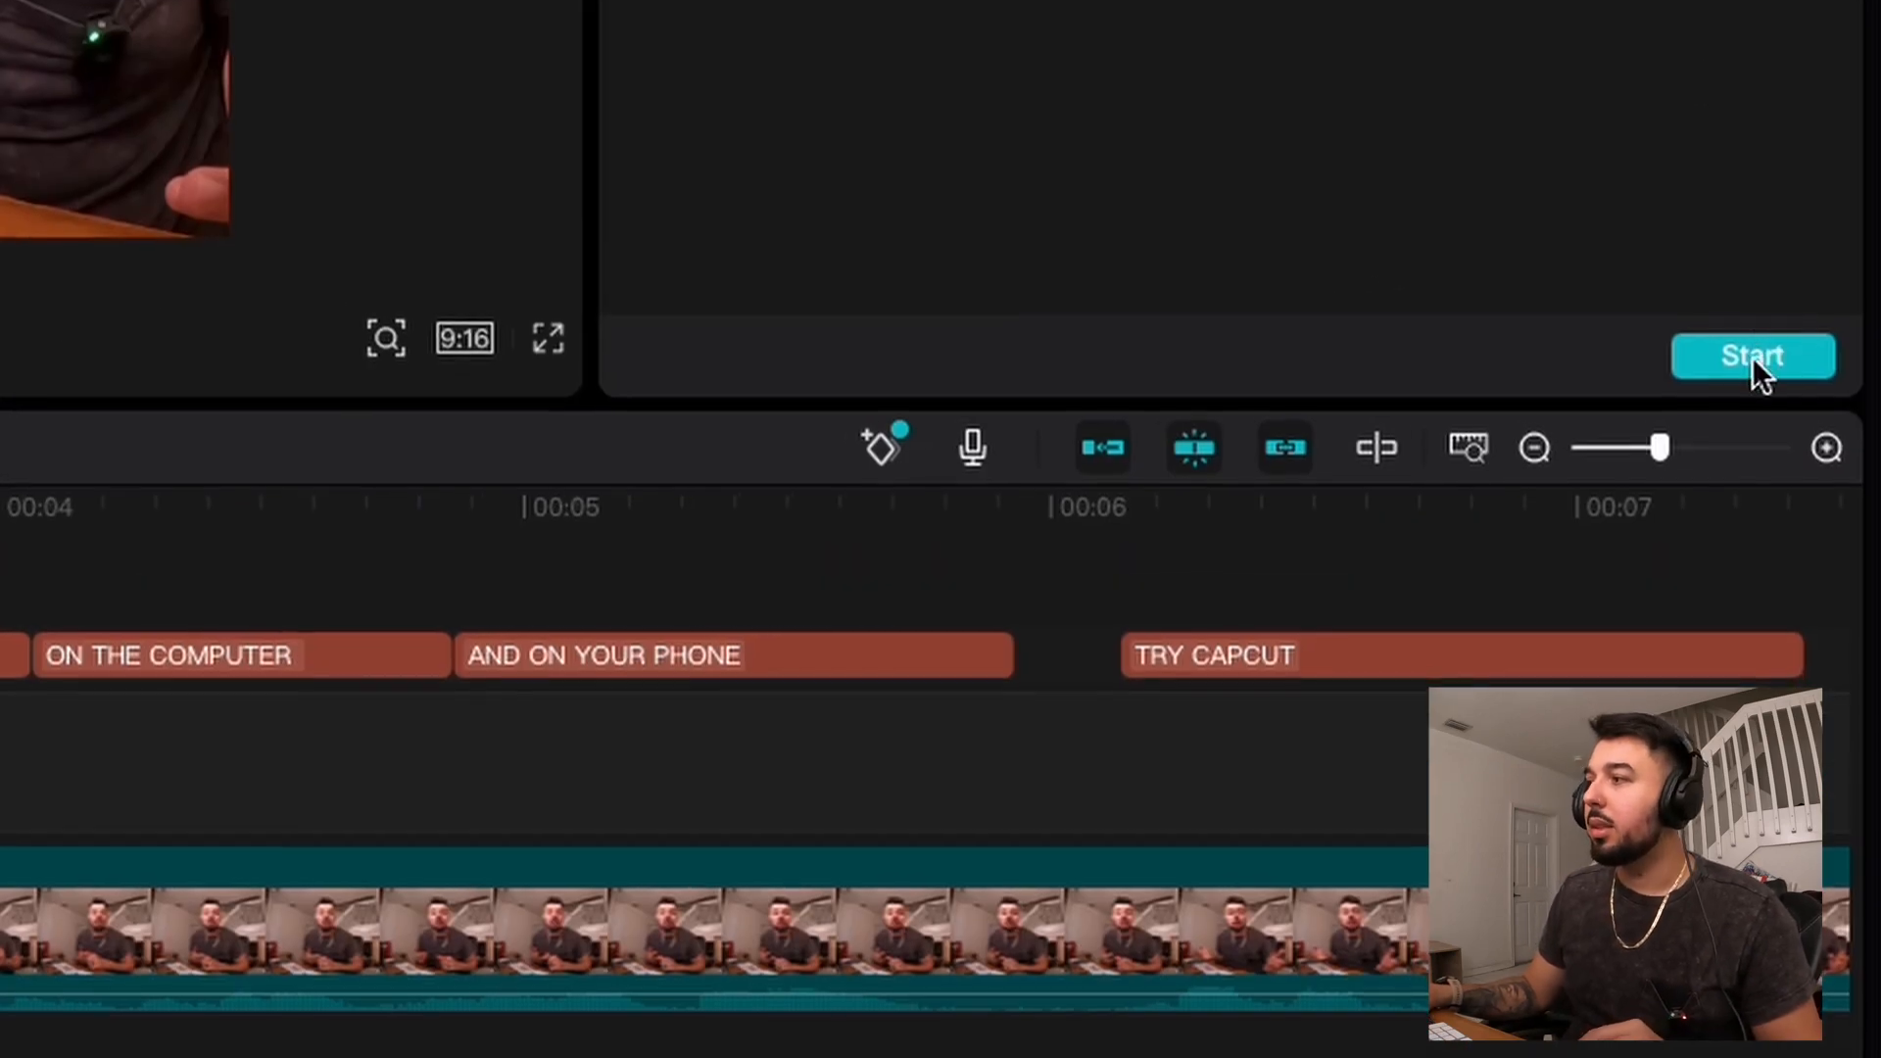
{"action": "left_click", "coordinate": [1751, 358]}
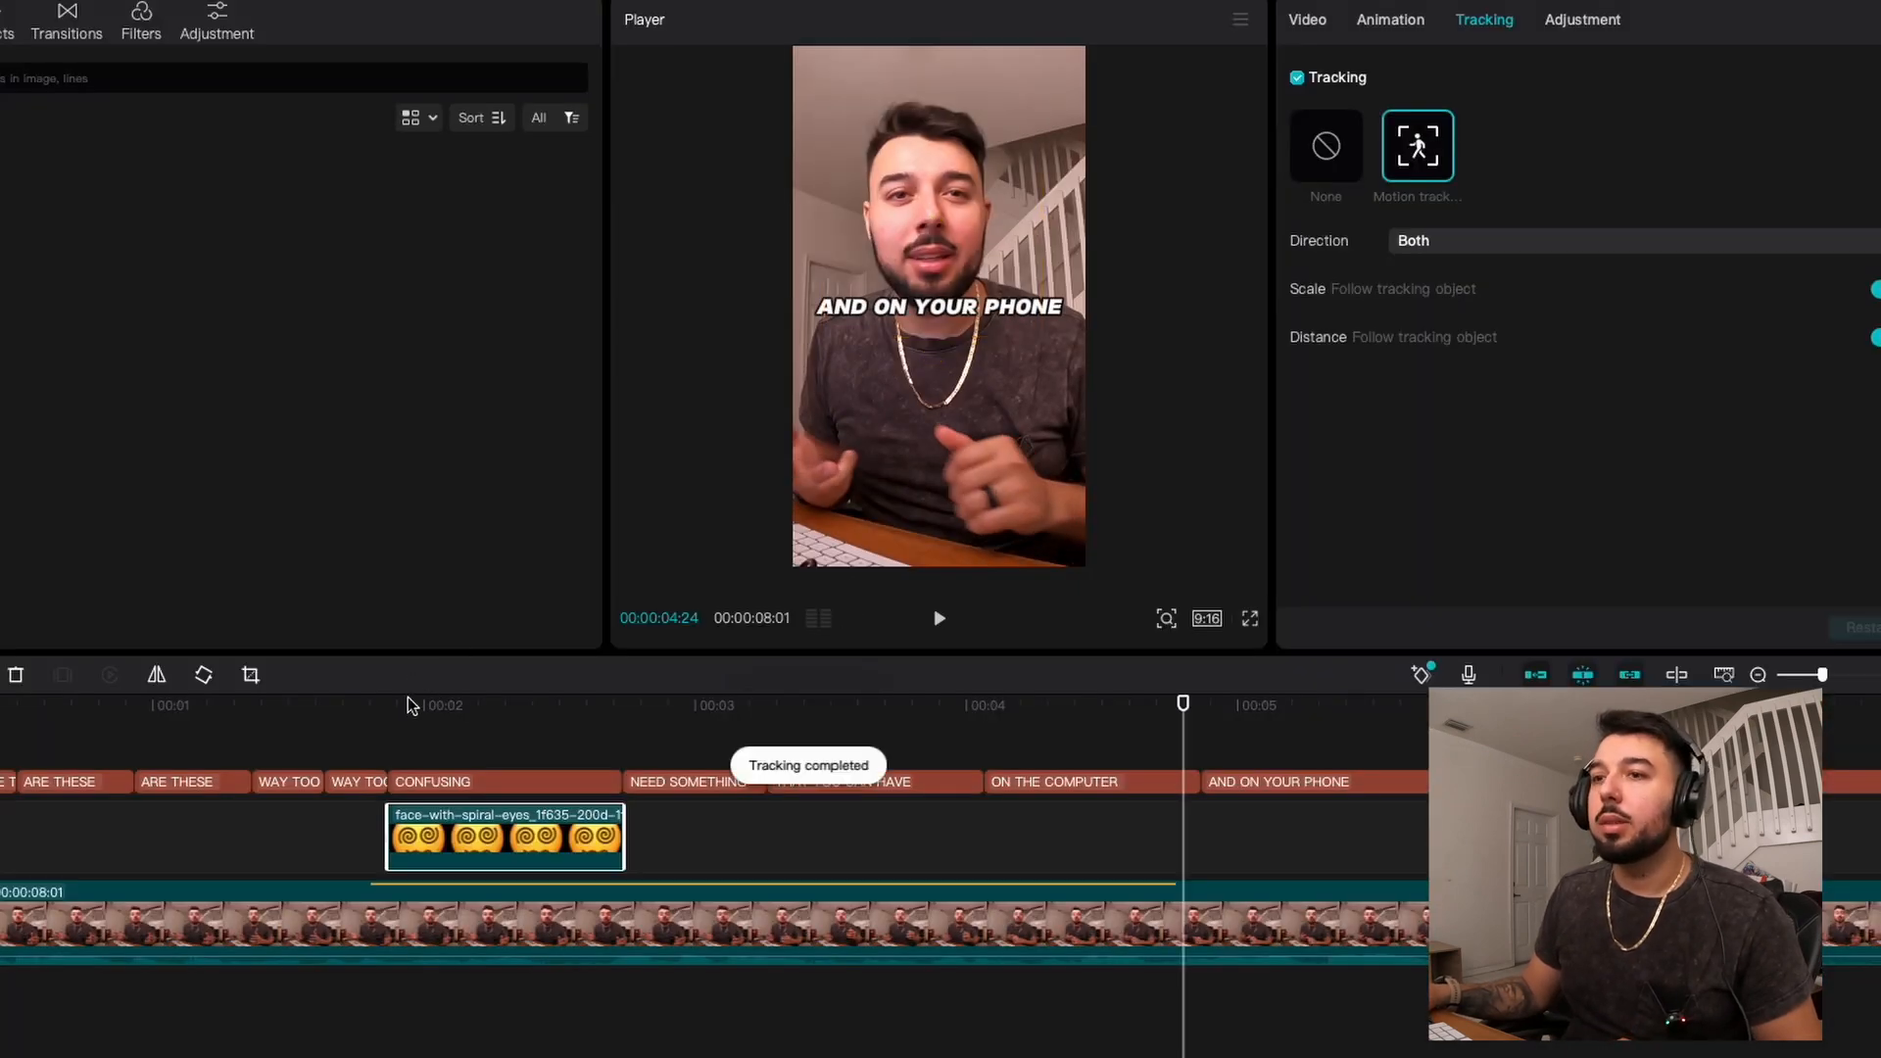
{"action": "left_click", "coordinate": [388, 706]}
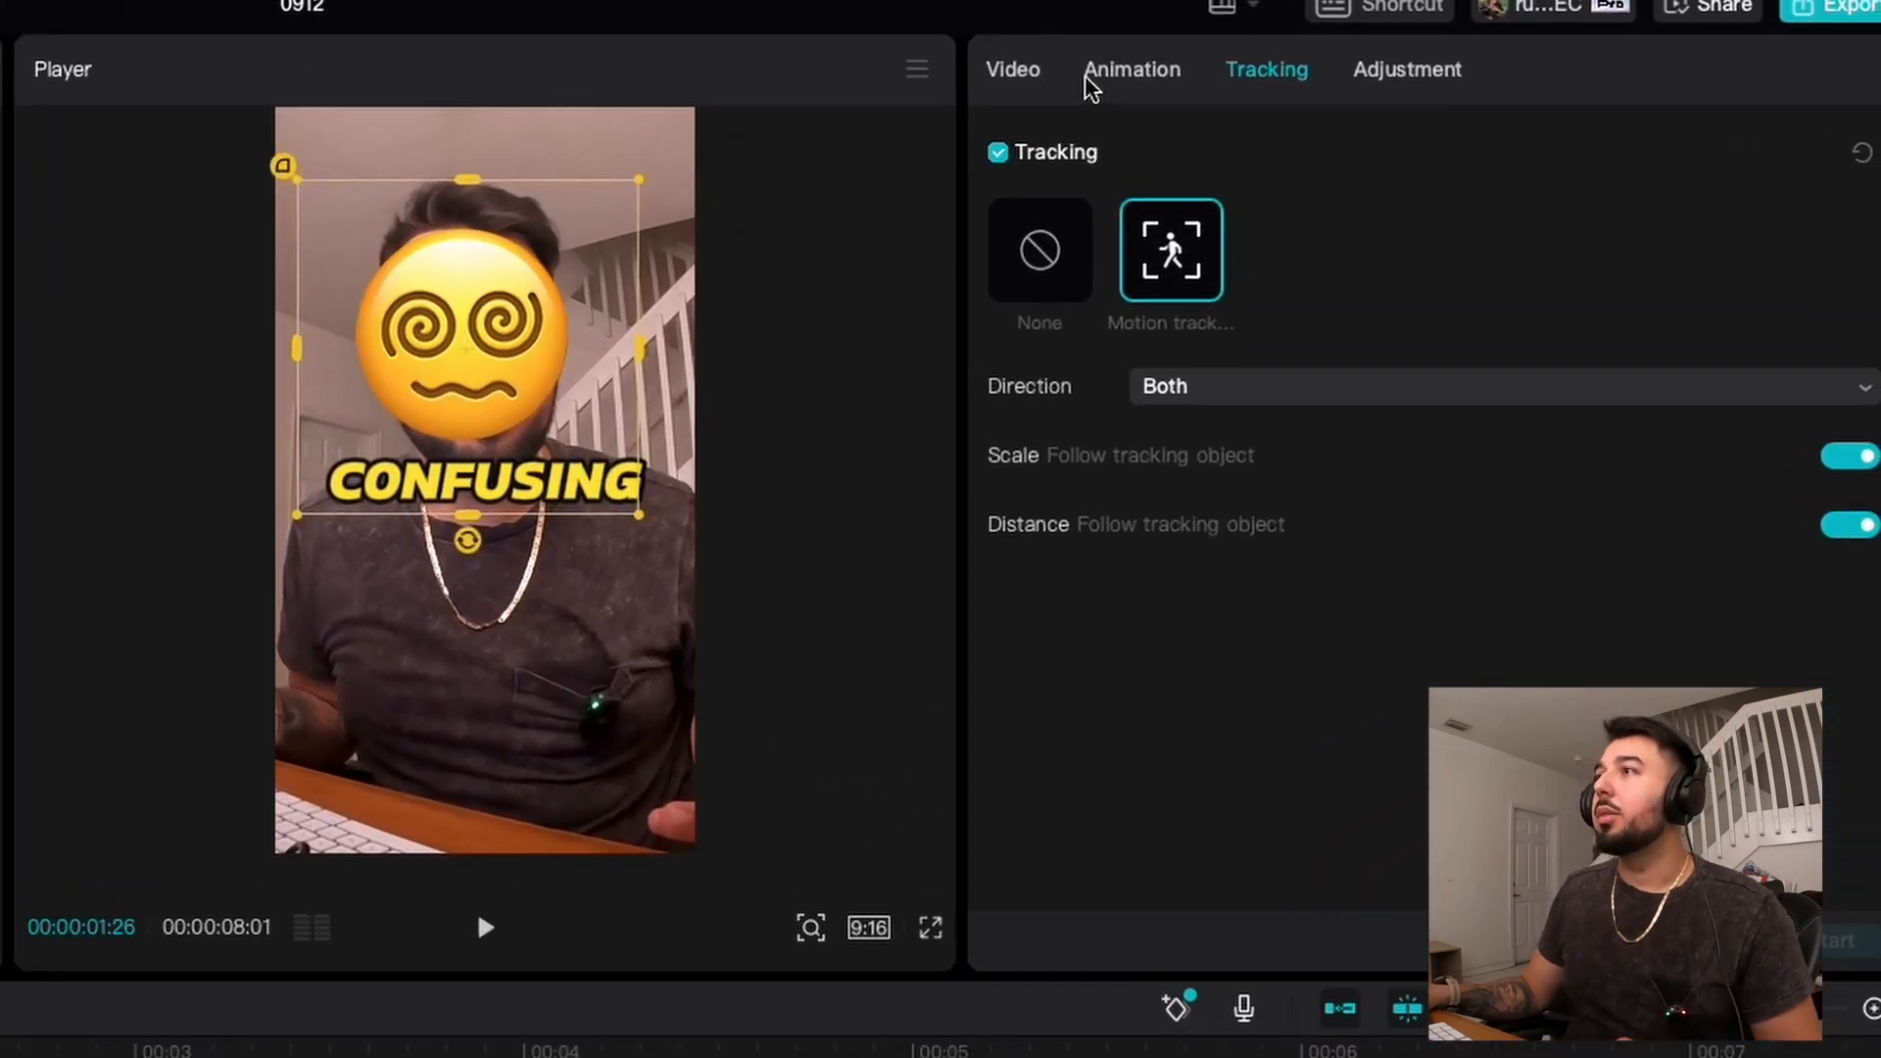
Step: Apply the Circle entrance animation to the emoji clip and play back the WAY TOO CONFUSING section
{"action": "left_click", "coordinate": [1390, 20]}
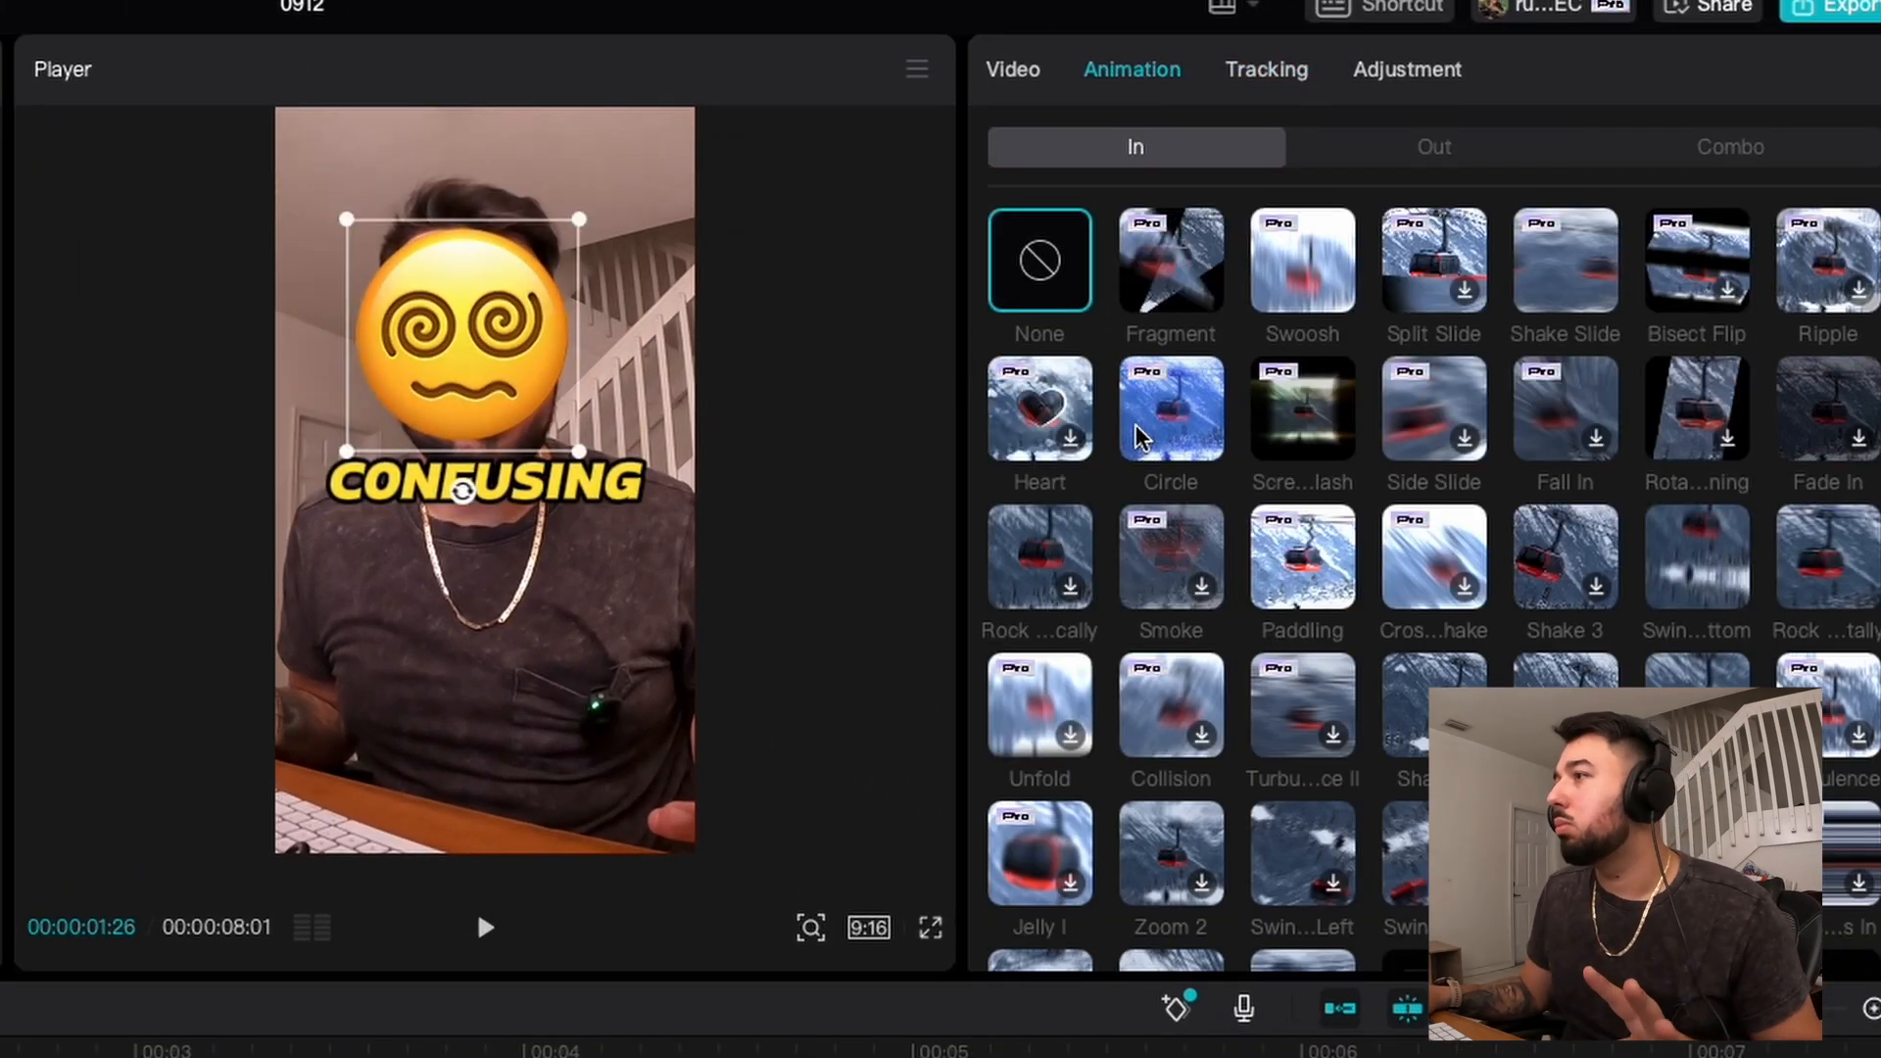
{"action": "left_click", "coordinate": [1181, 430]}
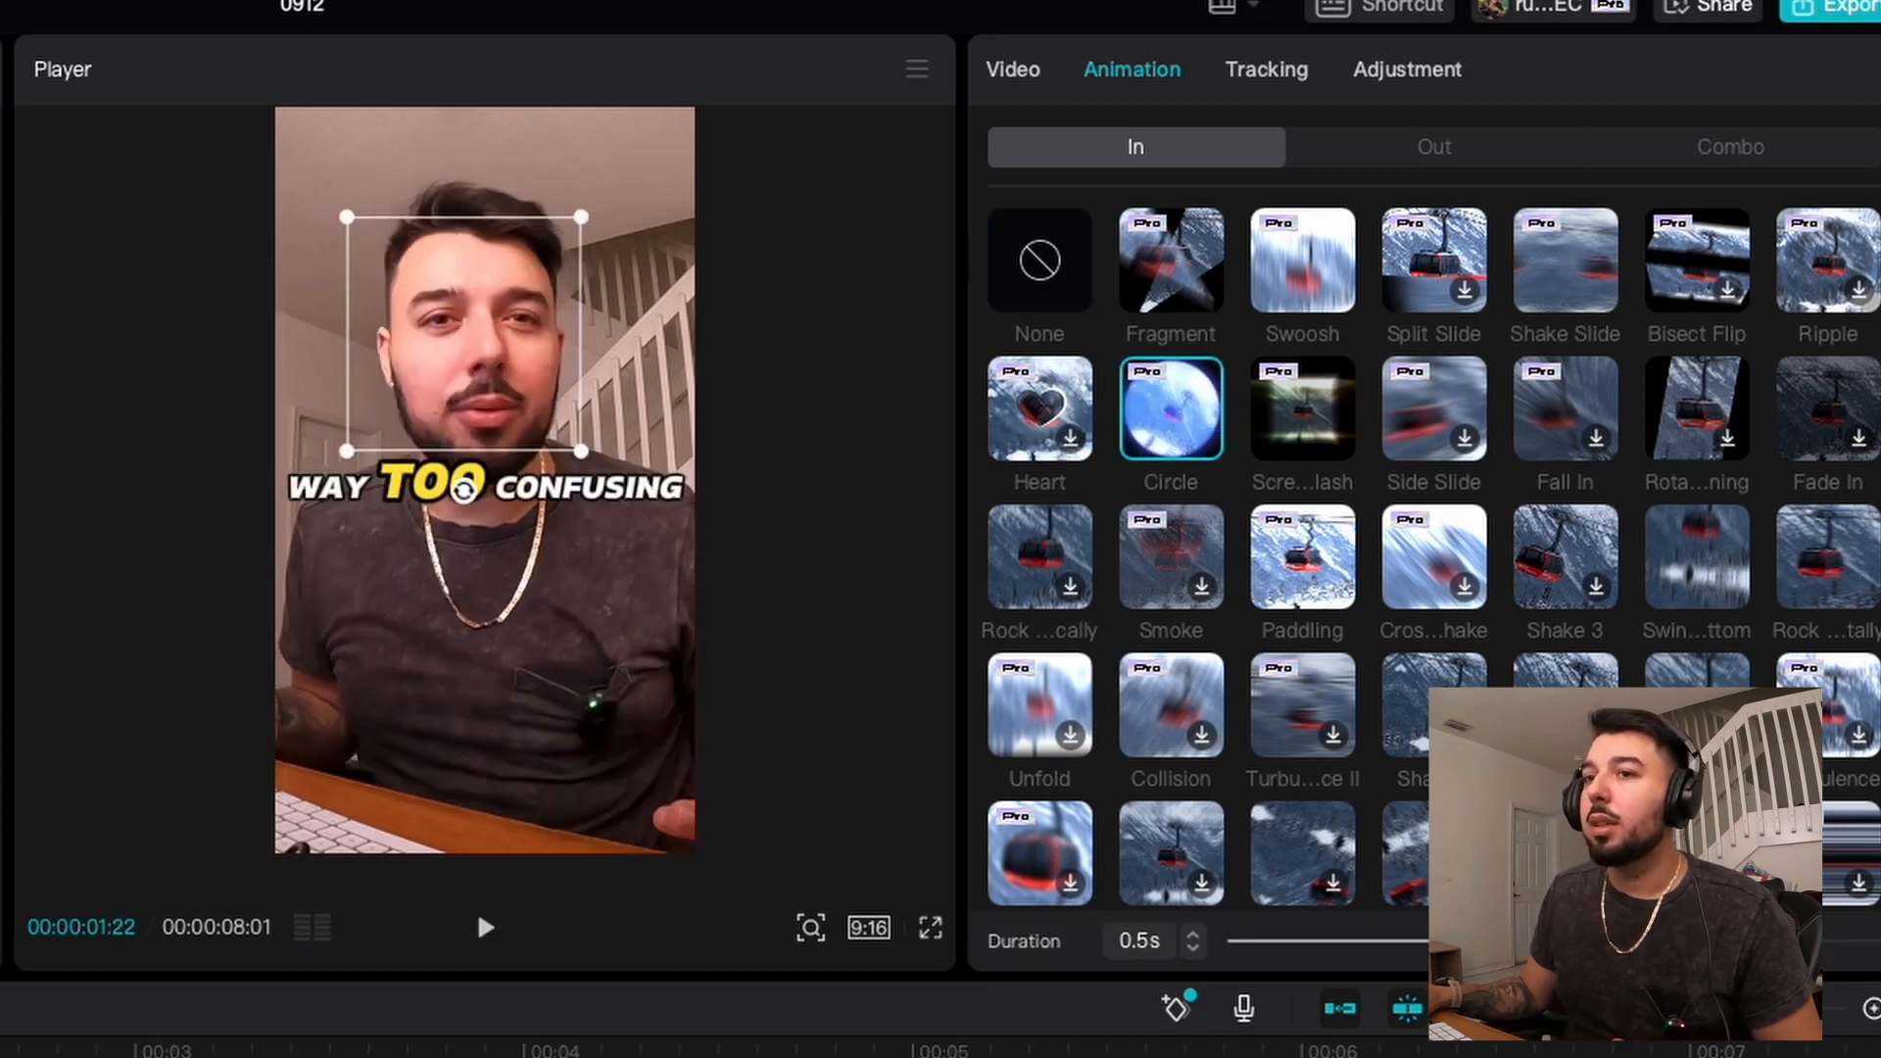
{"action": "key", "text": "space"}
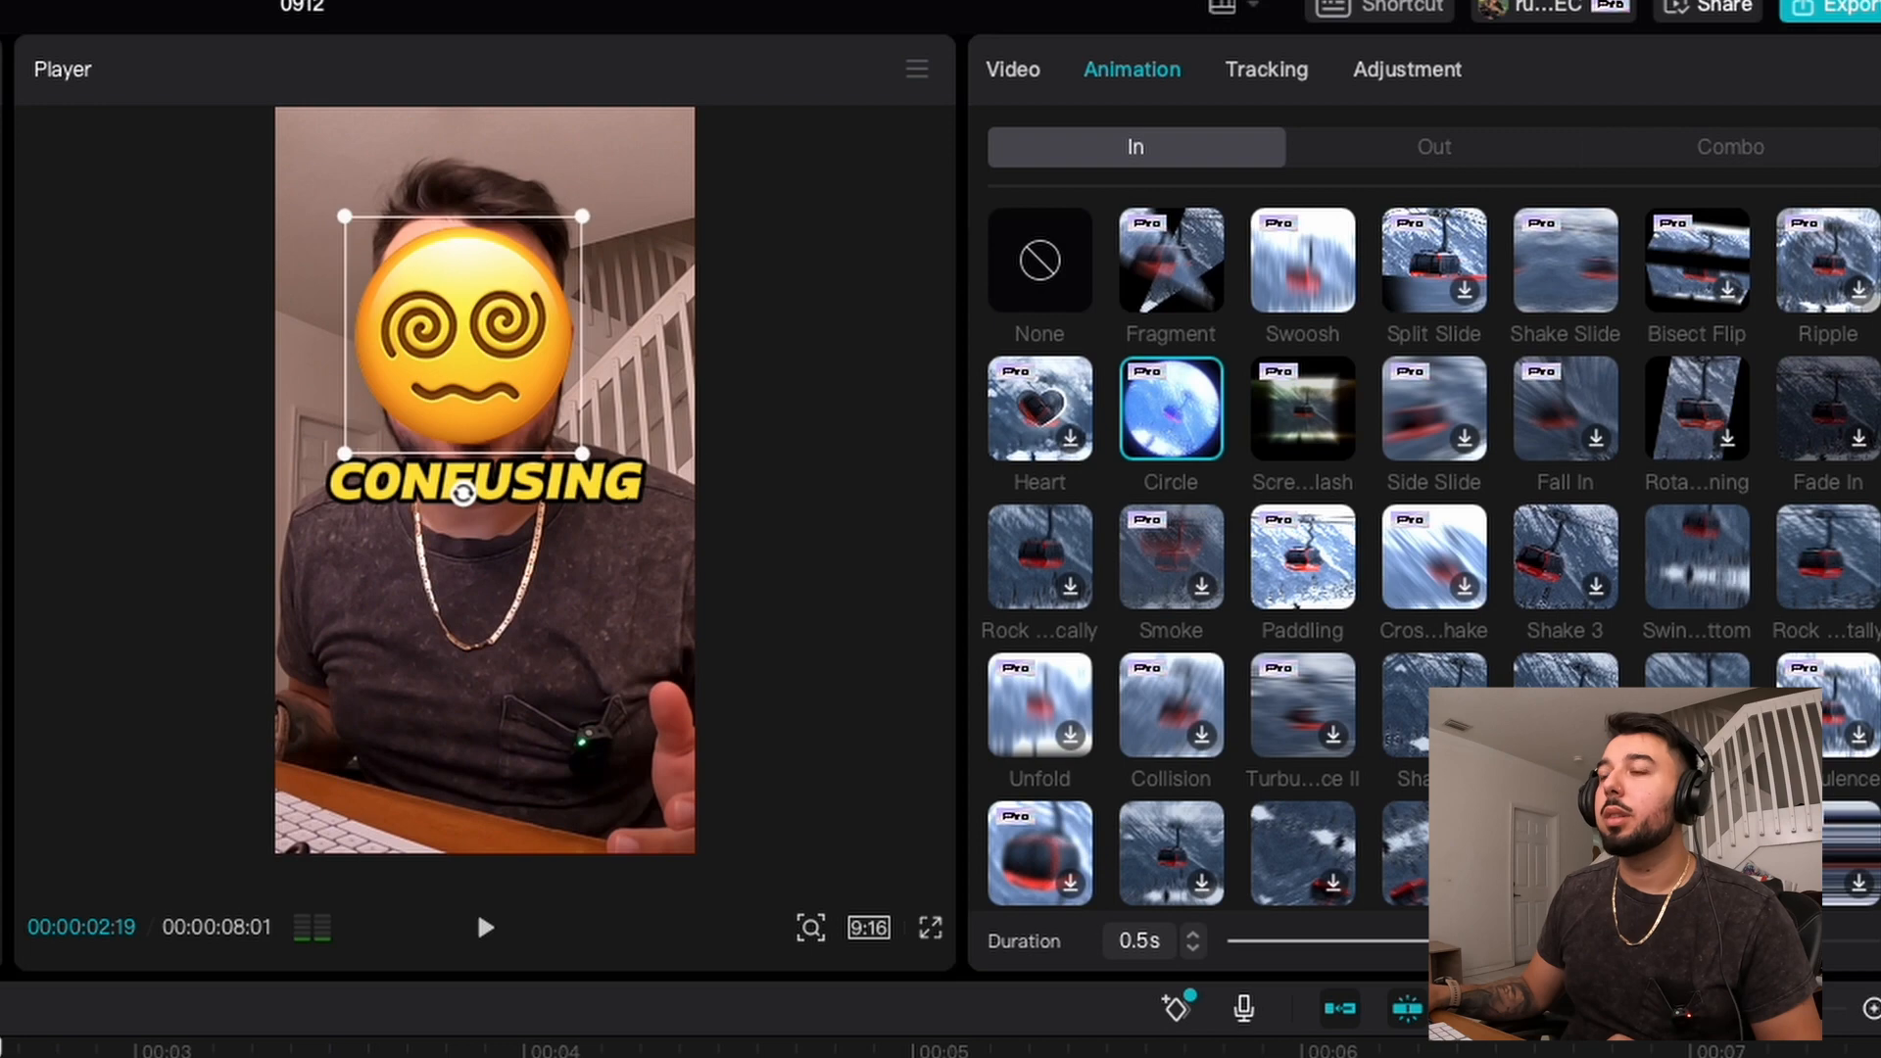
{"action": "key", "text": "space"}
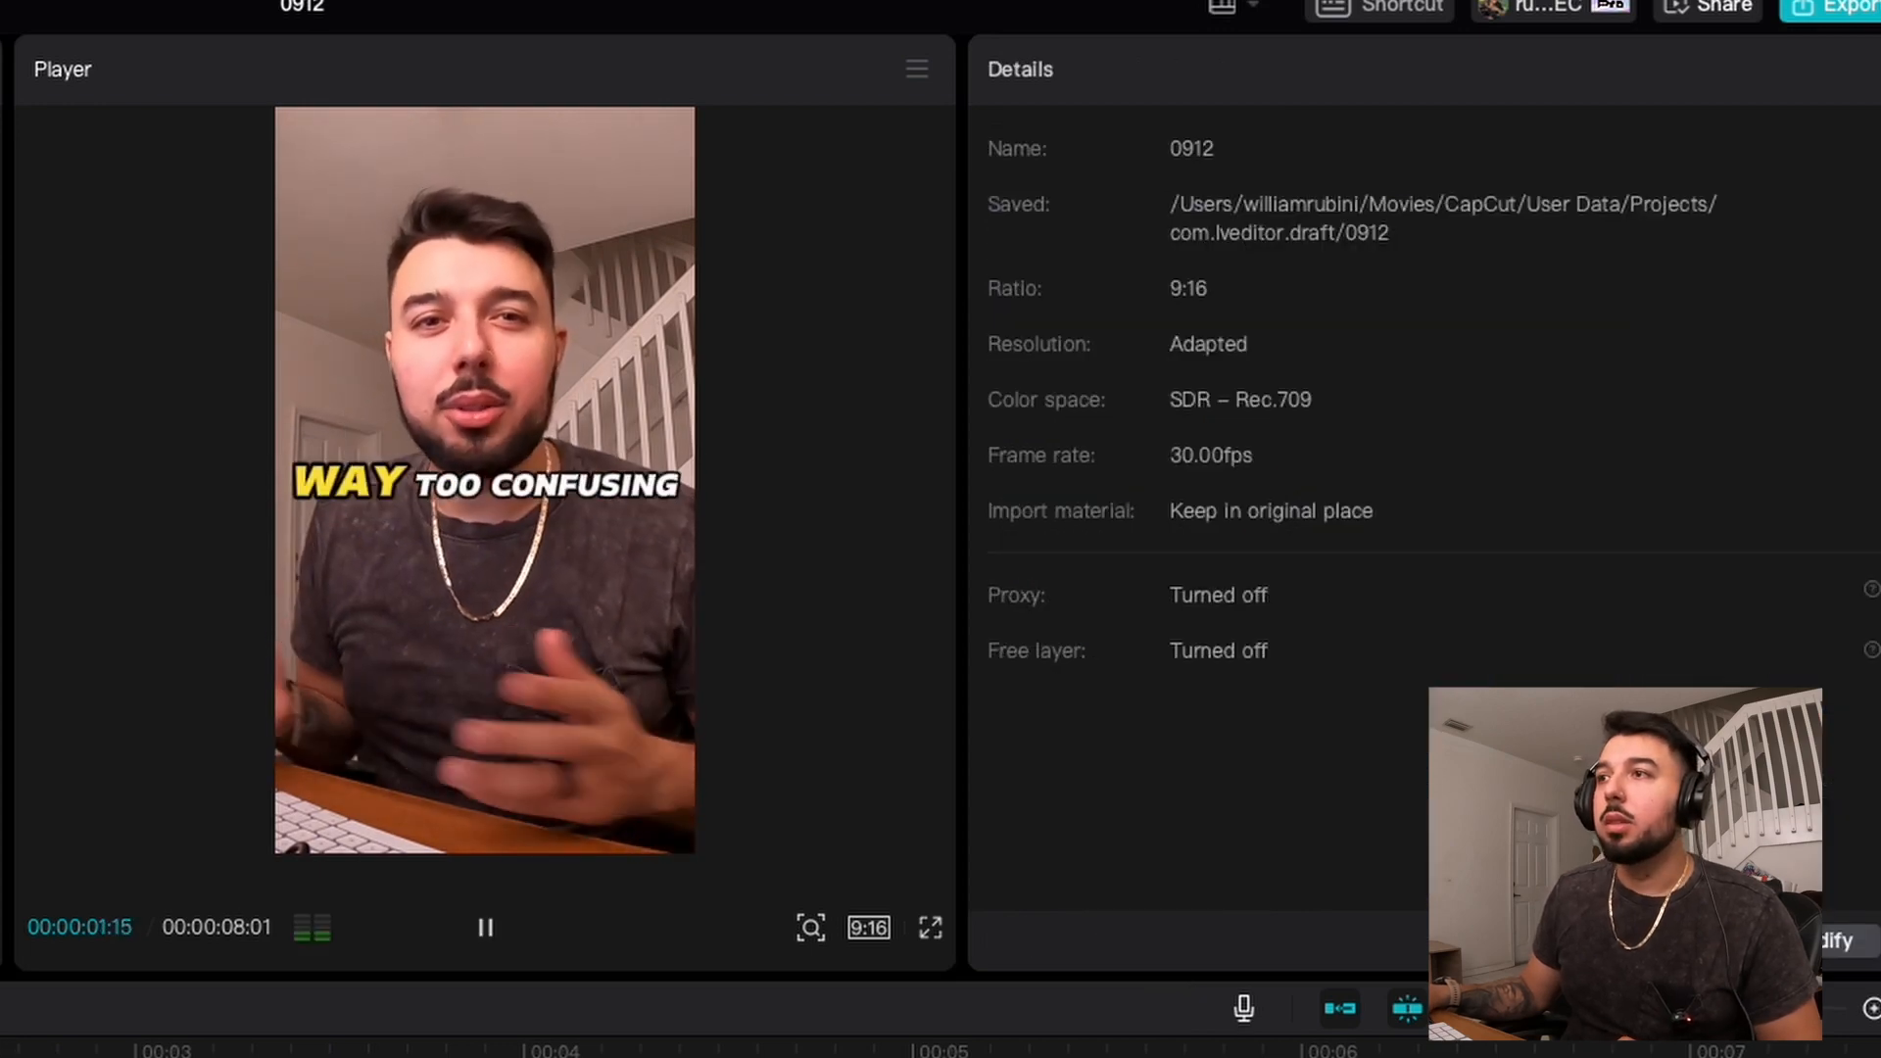